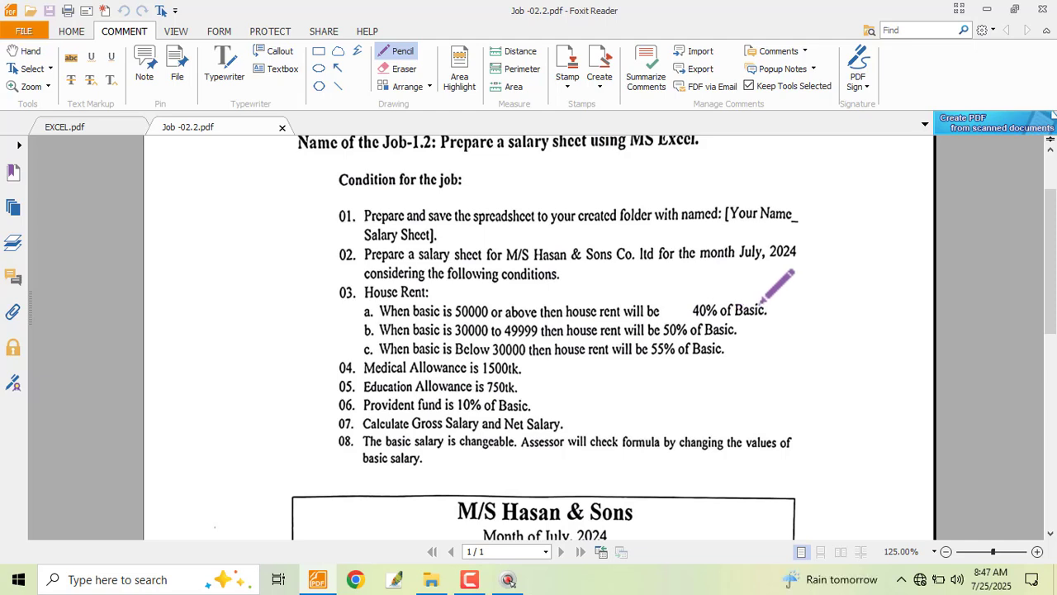
# - Read through the job conditions and the M/S Hasan & Sons salary table in the PDF
pyautogui.scroll(2, 761, 303)
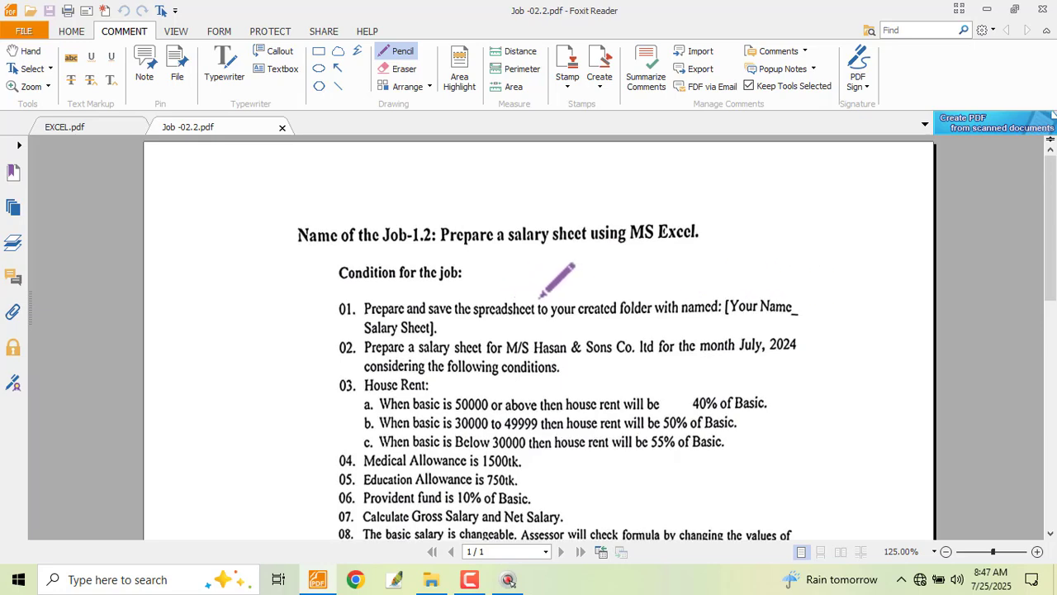
pyautogui.scroll(1, 542, 295)
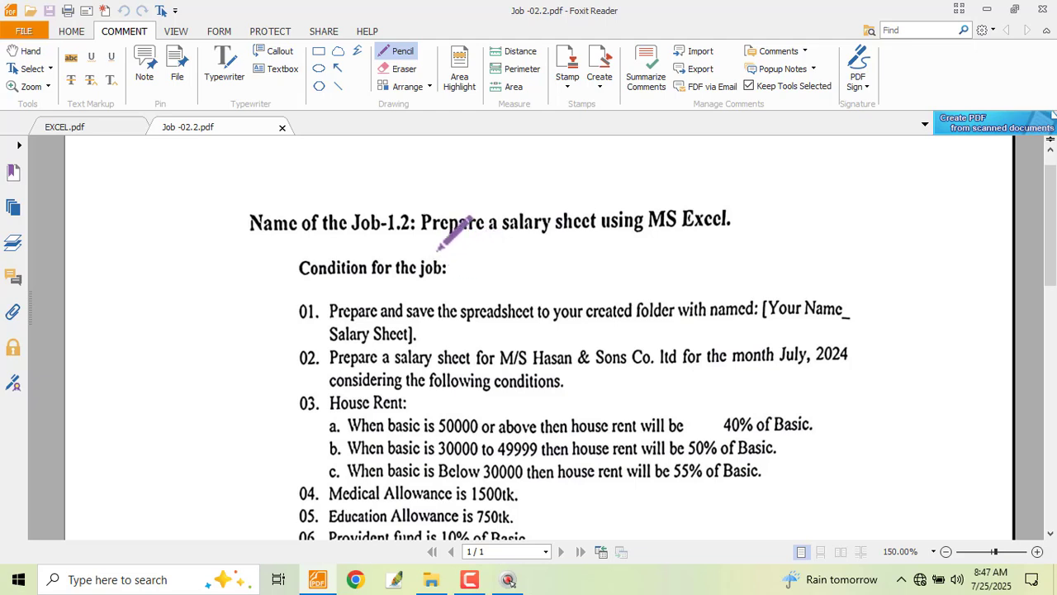
pyautogui.scroll(-1, 278, 302)
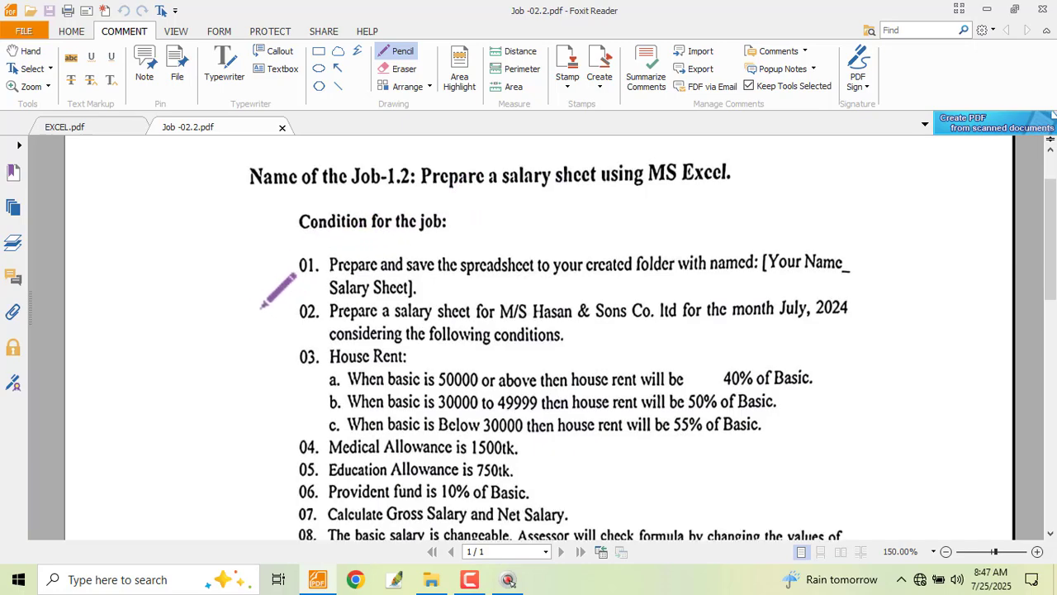
pyautogui.scroll(-9, 252, 314)
pyautogui.scroll(-5, 248, 322)
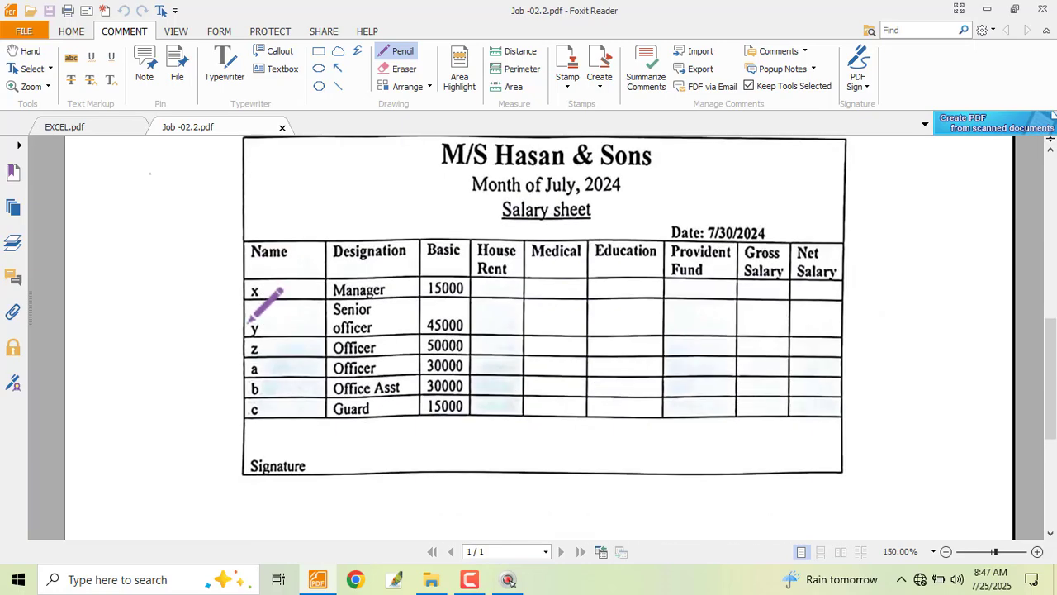
pyautogui.scroll(10, 248, 320)
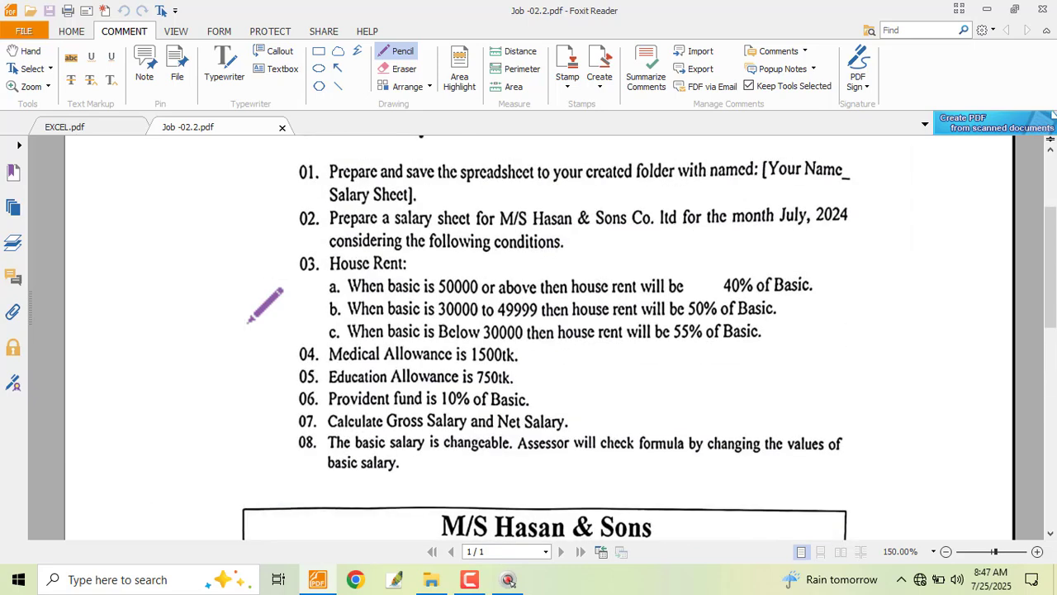
pyautogui.scroll(2, 265, 305)
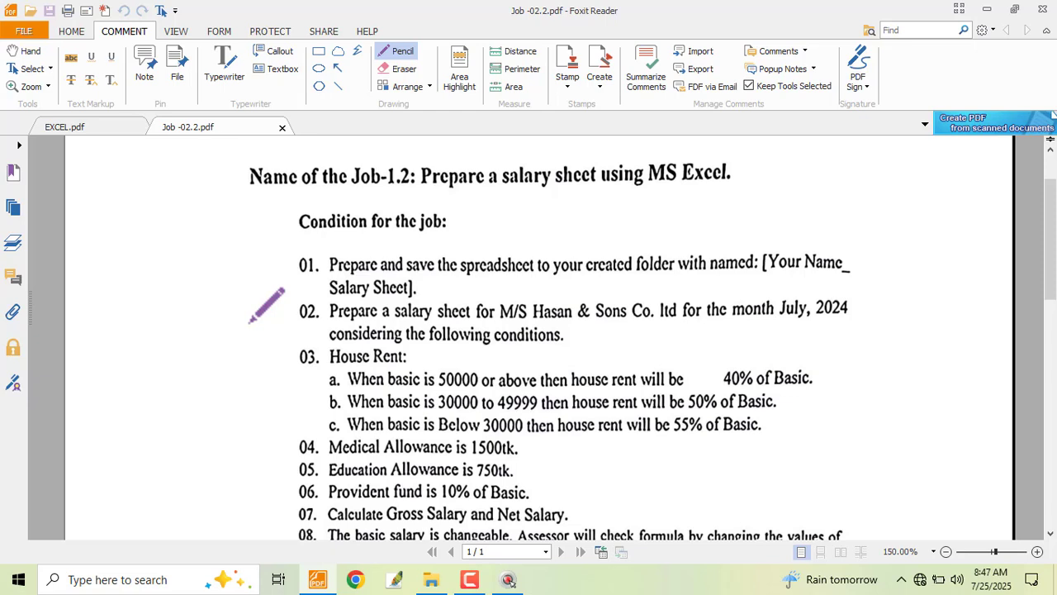
# - Underline "Prepare a salary sheet using MS Excel." in the job title with the red pencil
pyautogui.keyDown('ctrl'); pyautogui.scroll(1, 522, 221); pyautogui.keyUp('ctrl')
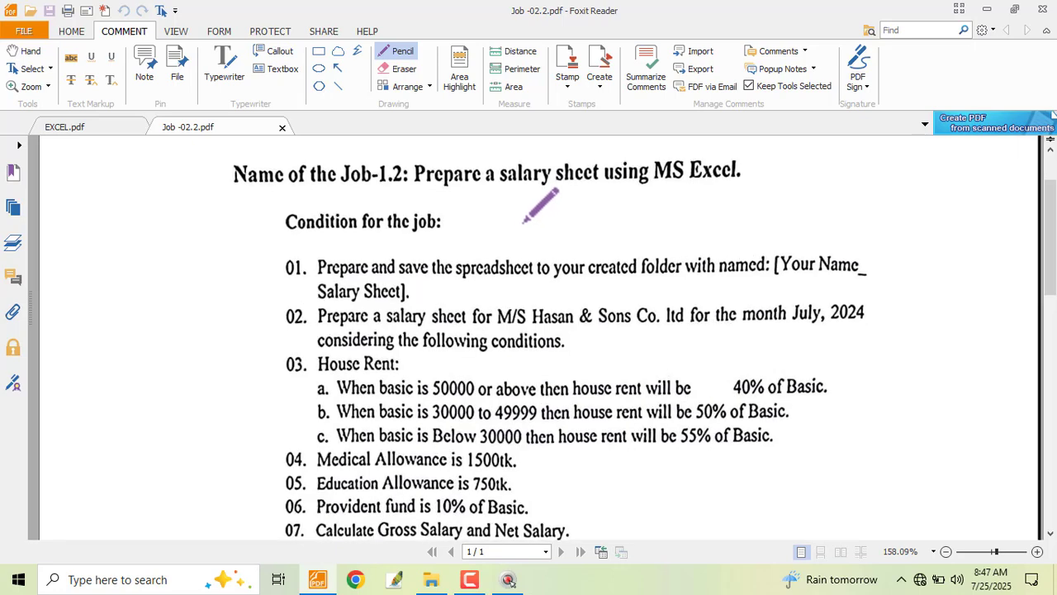
pyautogui.keyDown('ctrl'); pyautogui.scroll(1, 523, 222); pyautogui.keyUp('ctrl')
pyautogui.scroll(3, 523, 222)
pyautogui.scroll(-2, 477, 310)
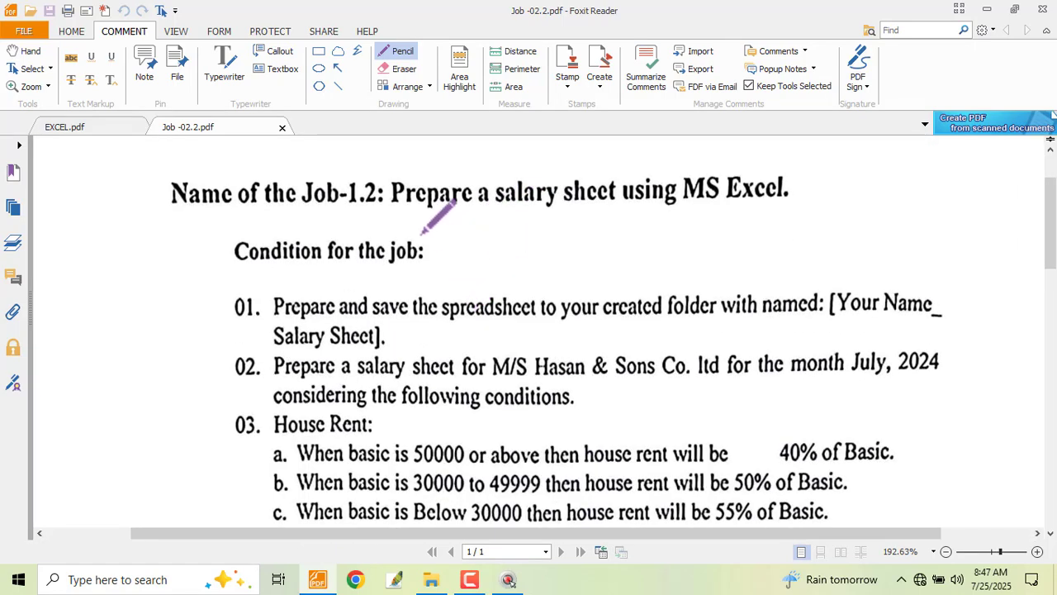
pyautogui.moveTo(398, 211); pyautogui.dragTo(814, 206)
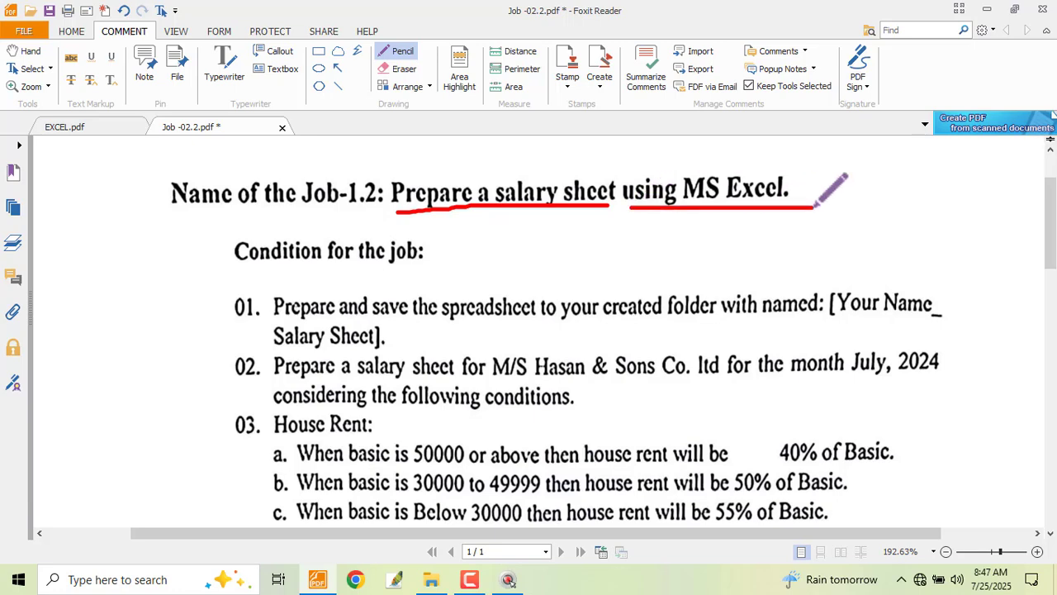
# - Underline the "Condition for the job:" heading with the red pencil
pyautogui.scroll(-2, 335, 207)
pyautogui.scroll(1, 295, 192)
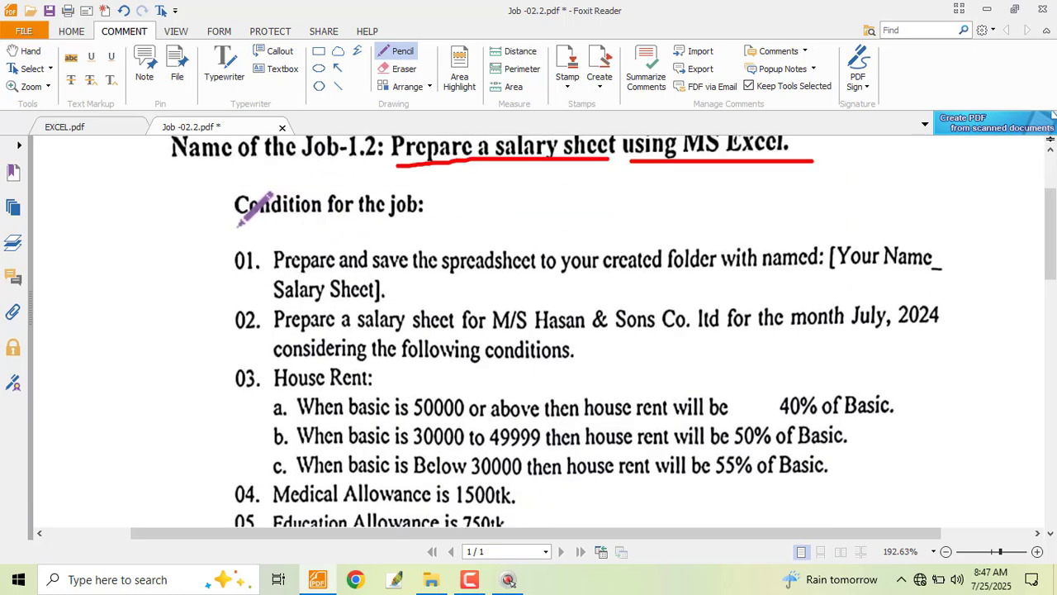
pyautogui.moveTo(237, 222); pyautogui.dragTo(438, 218)
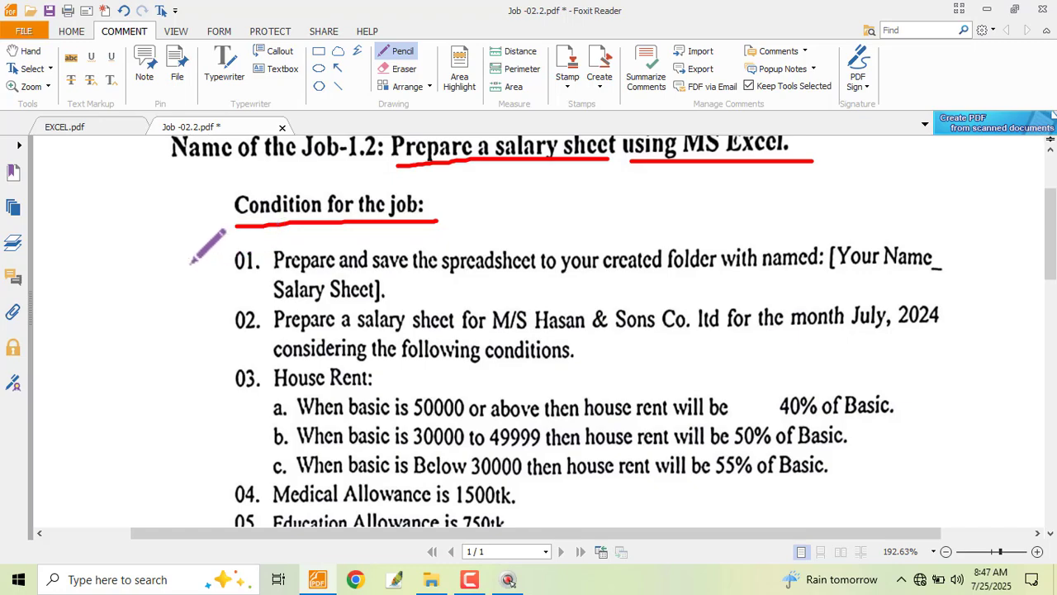
pyautogui.scroll(-4, 198, 273)
pyautogui.scroll(5, 236, 339)
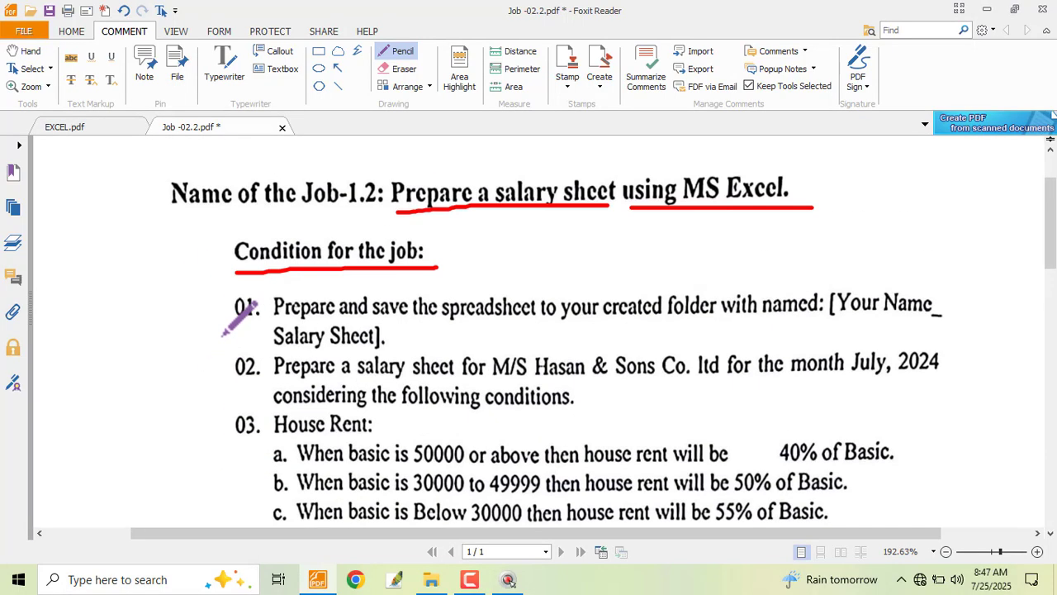
# - Draw a tick mark at condition 01 and underline its first line up to "with named:"
pyautogui.scroll(-2, 273, 327)
pyautogui.scroll(1, 393, 289)
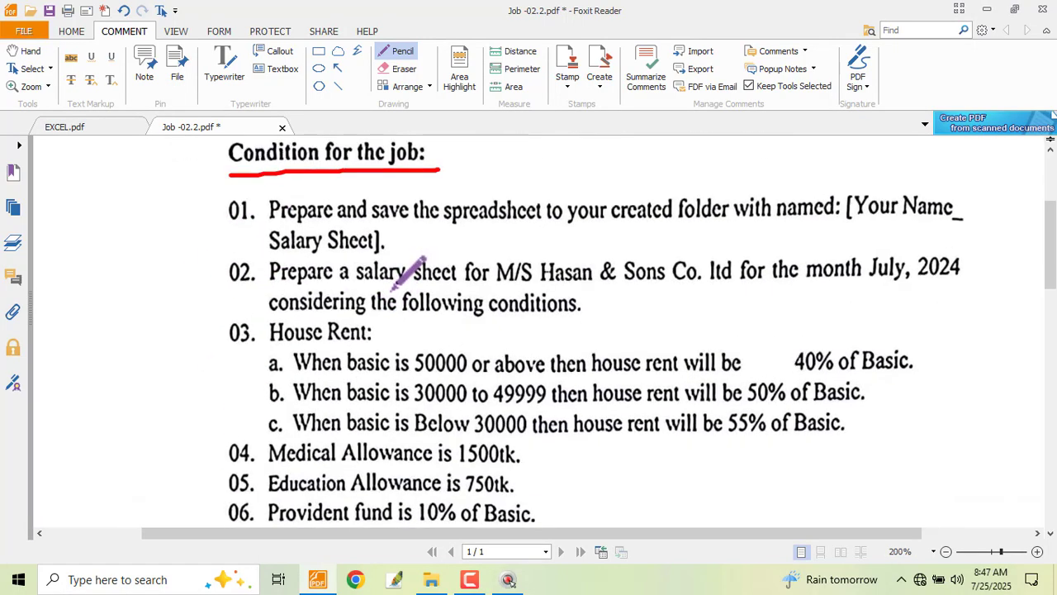
pyautogui.moveTo(218, 202)
pyautogui.mouseDown()
pyautogui.moveTo(235, 223)
pyautogui.moveTo(247, 177)
pyautogui.mouseUp()
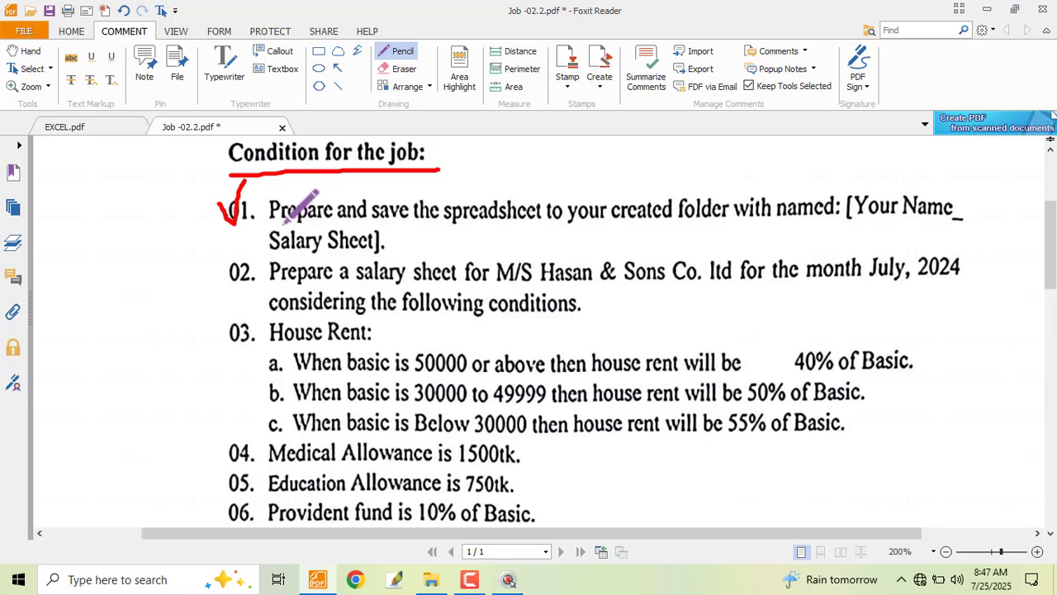
pyautogui.moveTo(270, 222); pyautogui.dragTo(833, 219)
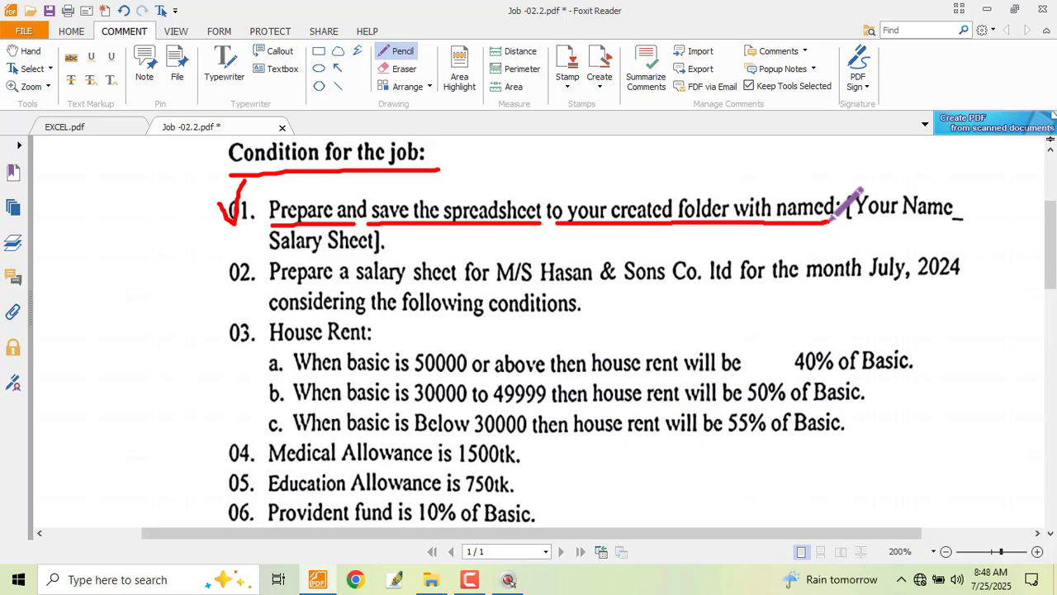
# - Undo the underlines on condition 01 and underline only "the spreadsheet", "Your Name_" and "Salary Sheet" instead
pyautogui.hotkey('ctrl', 'z')
pyautogui.hotkey('ctrl', 'z')
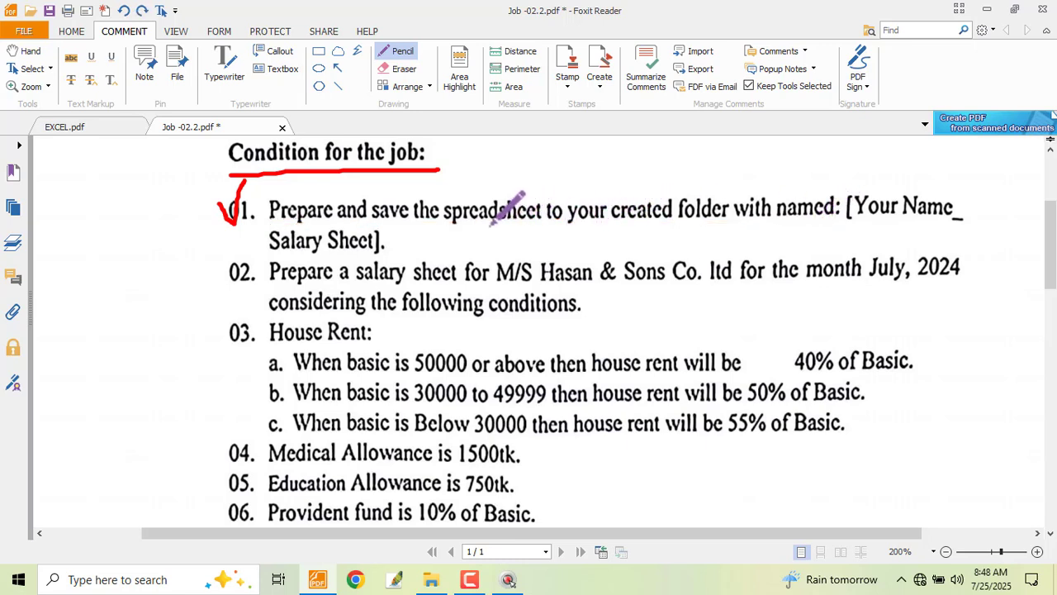
pyautogui.moveTo(430, 223); pyautogui.dragTo(542, 222)
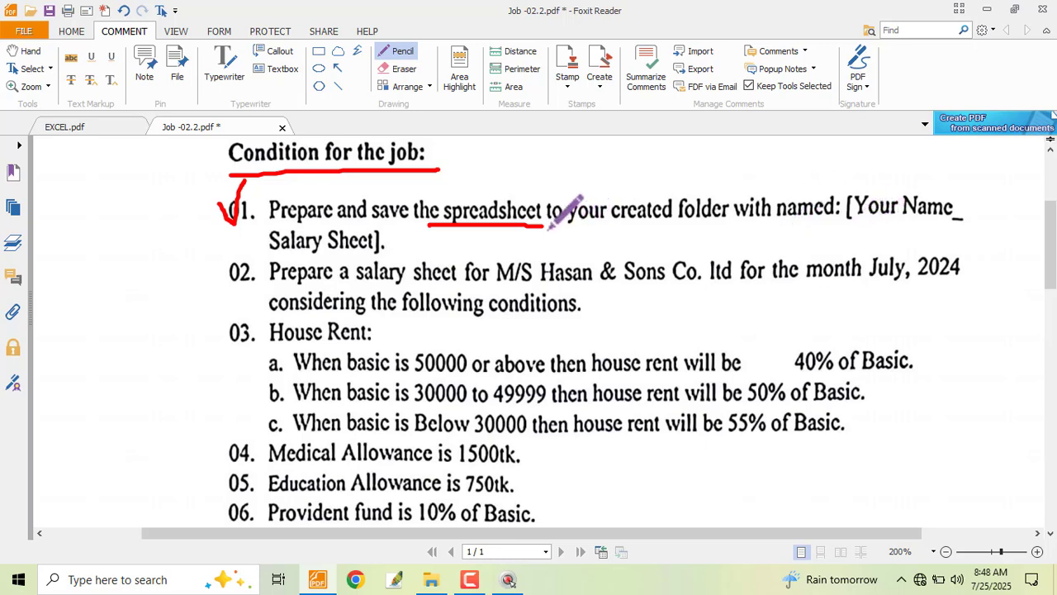
pyautogui.moveTo(857, 221); pyautogui.dragTo(961, 220)
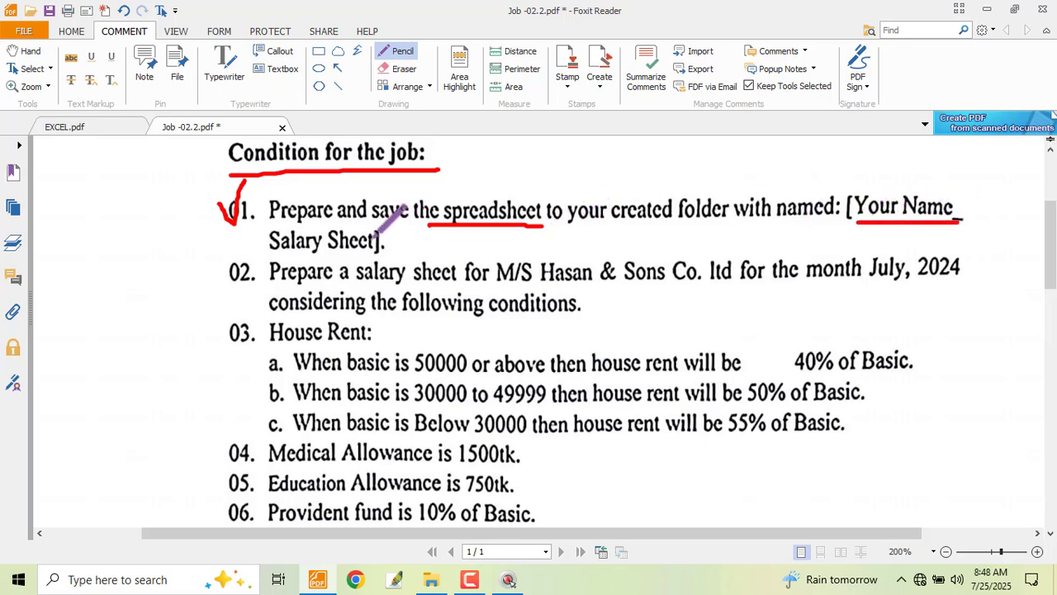
pyautogui.moveTo(269, 257); pyautogui.dragTo(387, 256)
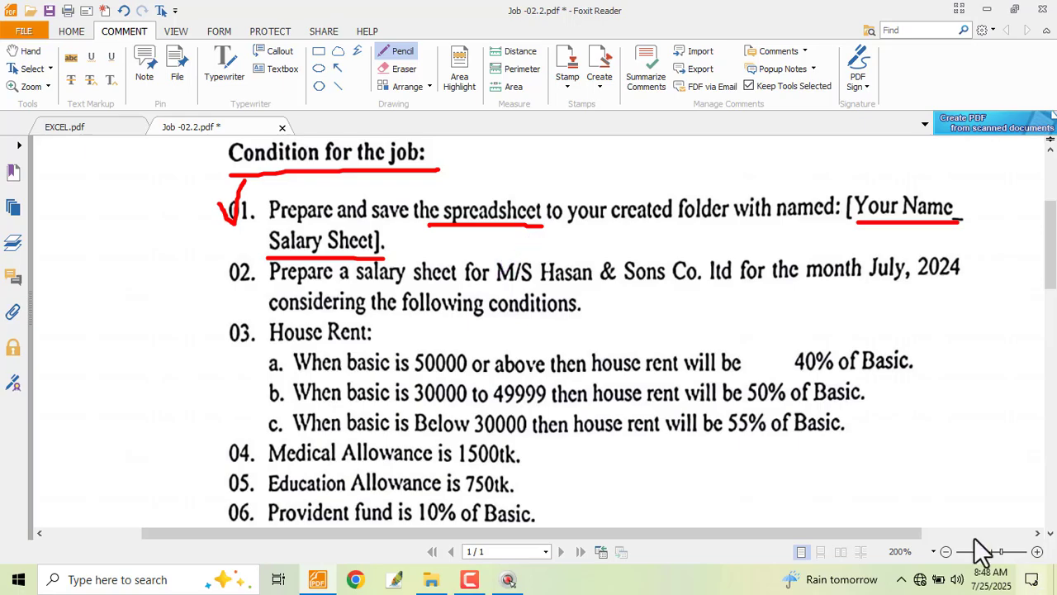
# - Switch to the desktop and create a new folder there, named with the person's first name
pyautogui.click(1054, 585)
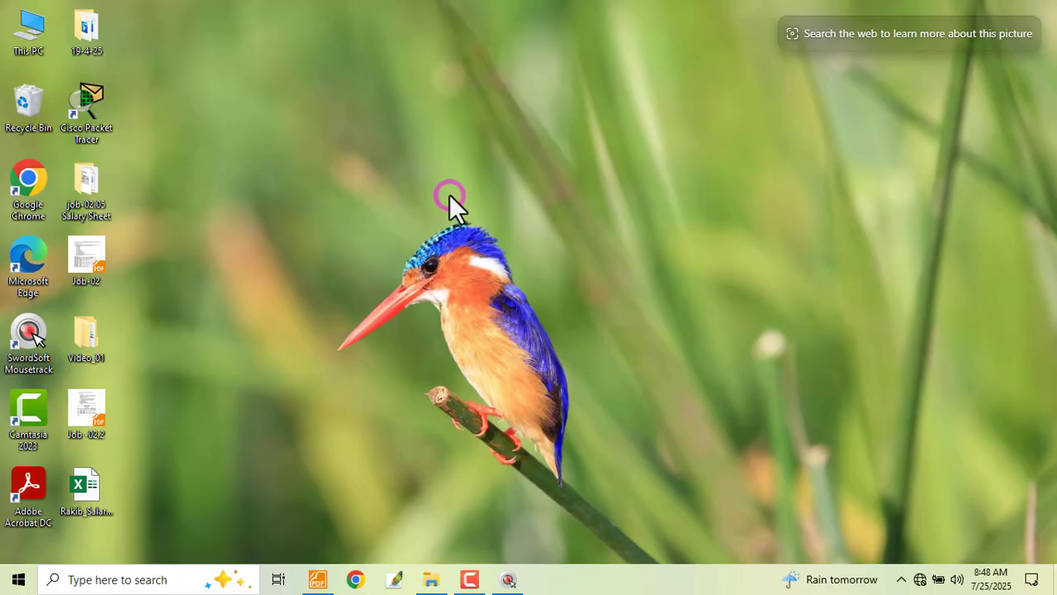
pyautogui.rightClick(445, 173)
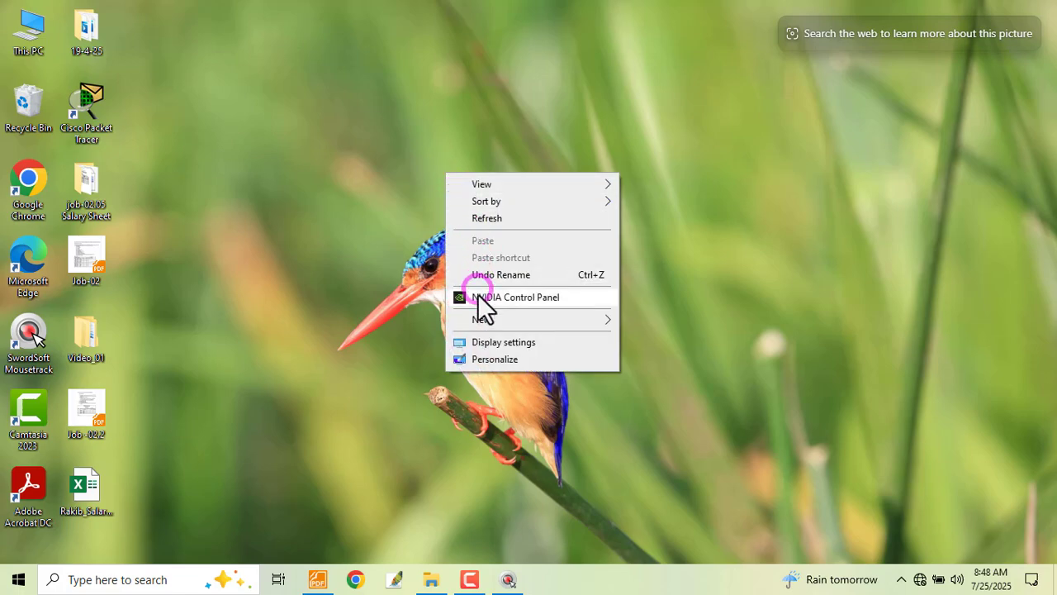
pyautogui.moveTo(477, 319)
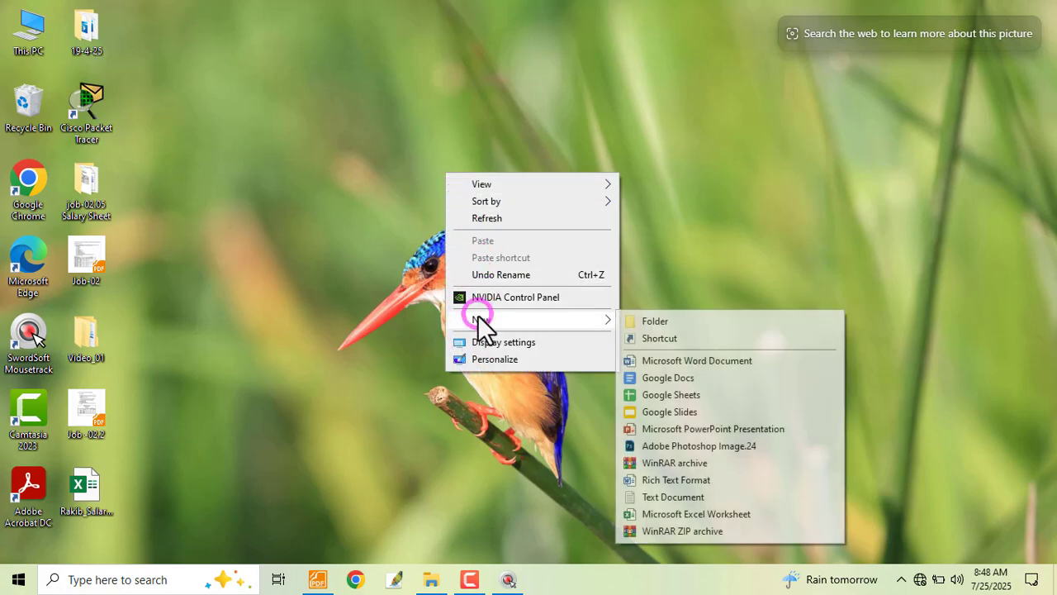
pyautogui.click(657, 322)
pyautogui.write('Rakib')
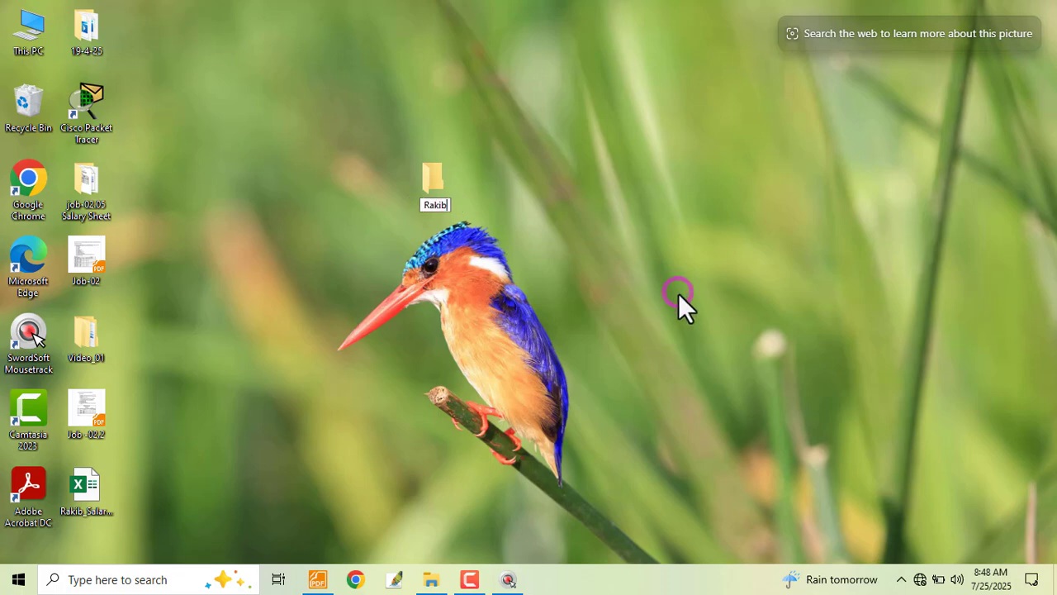
pyautogui.press('Return')
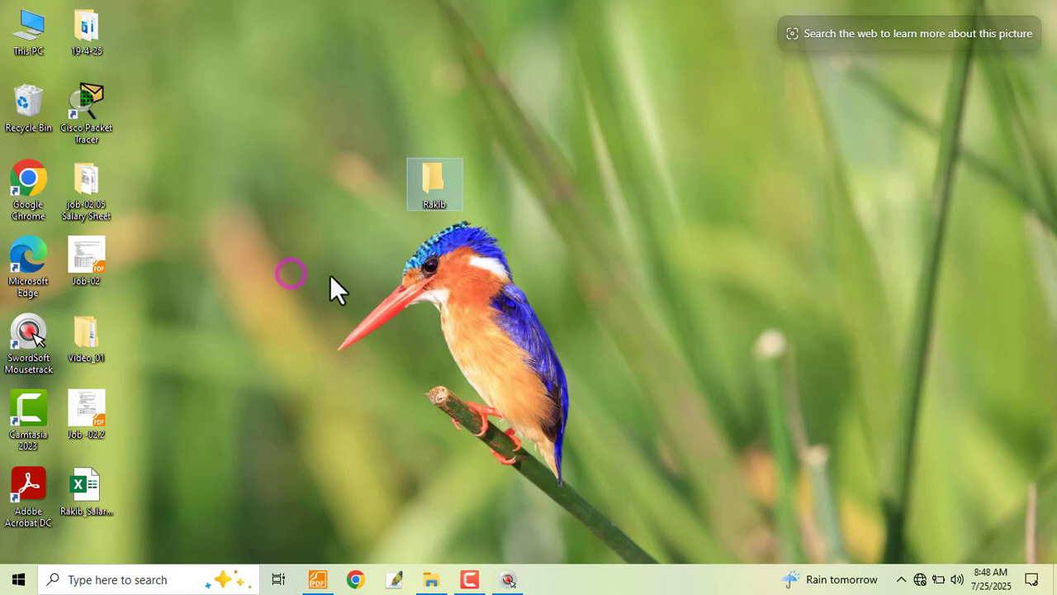
# - Open the new folder maximized and create a Microsoft Excel worksheet in it, named with the person's first name followed by "_Salary_Sheet"
pyautogui.rightClick(429, 170)
pyautogui.click(458, 177)
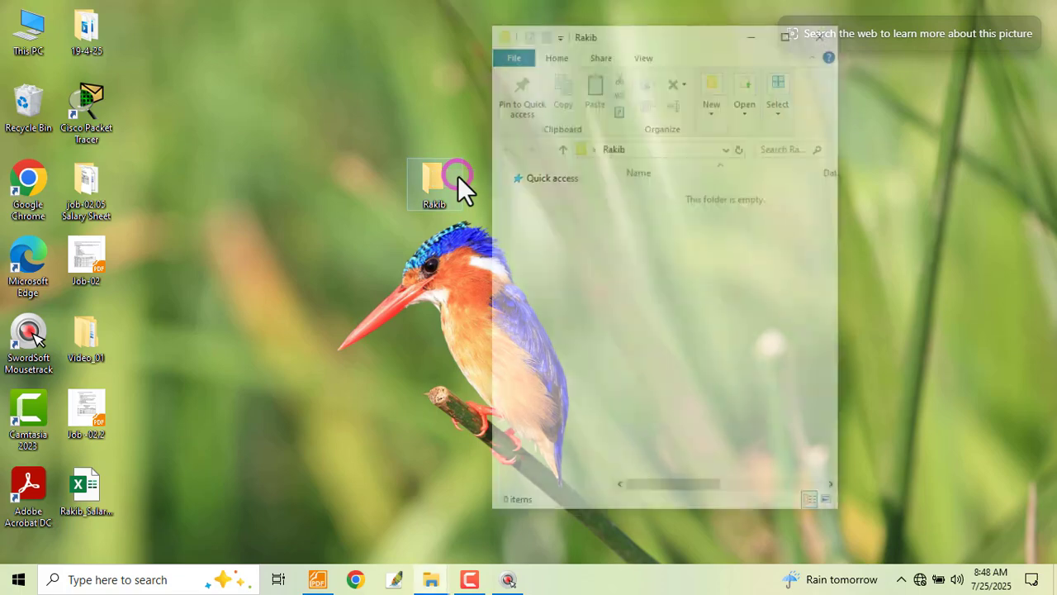
pyautogui.click(787, 32)
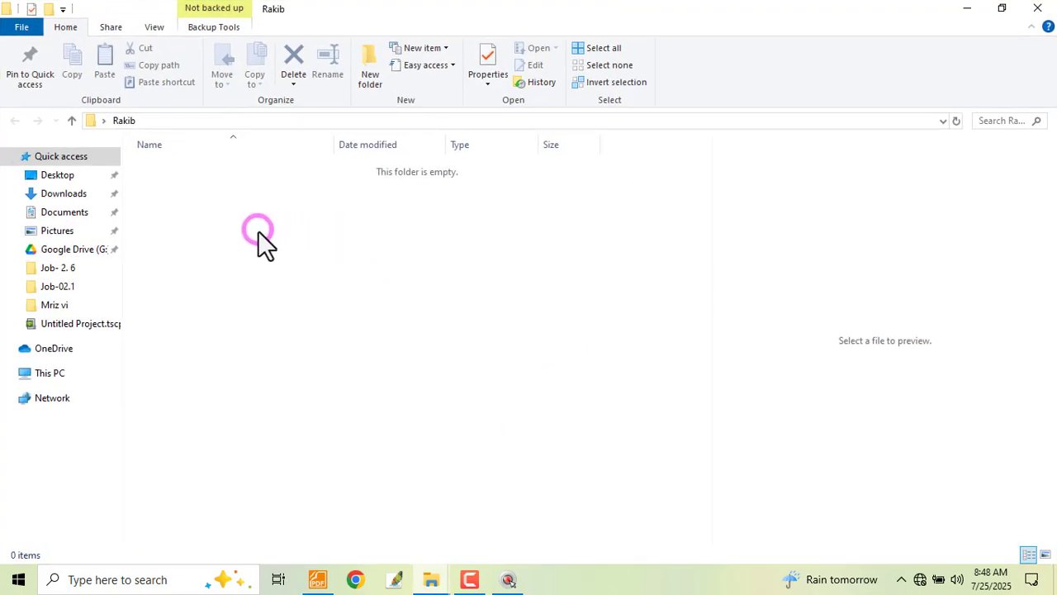
pyautogui.rightClick(257, 231)
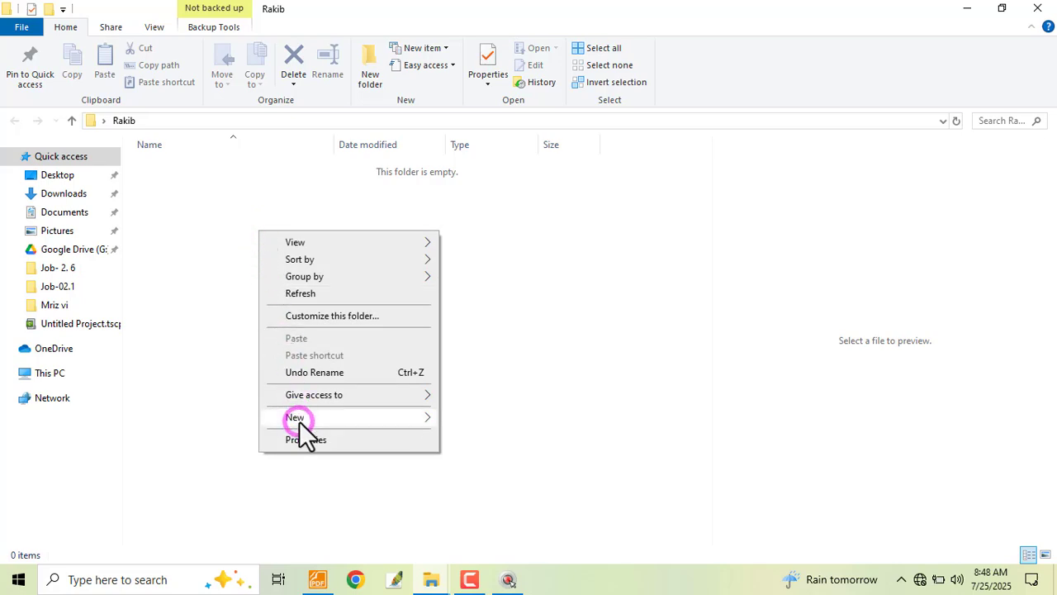
pyautogui.moveTo(299, 421)
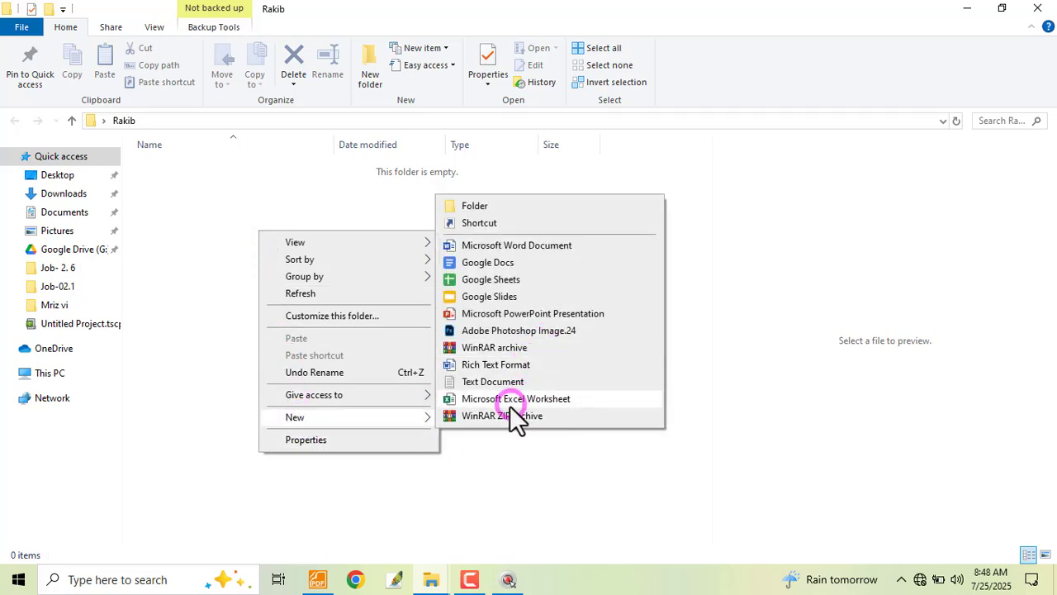
pyautogui.click(585, 400)
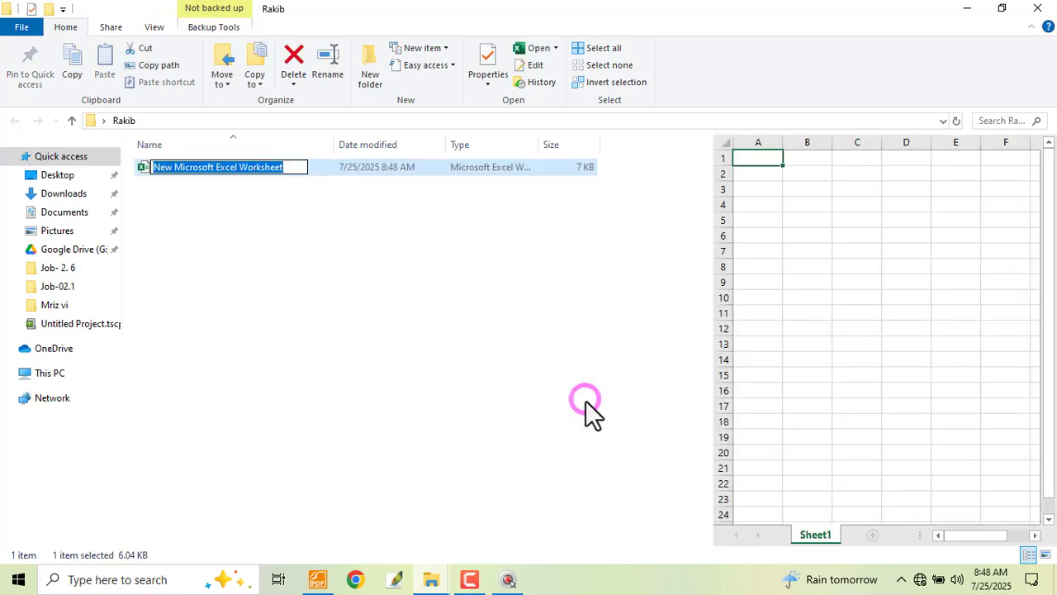
pyautogui.write('Rakib_Salary_Sheet')
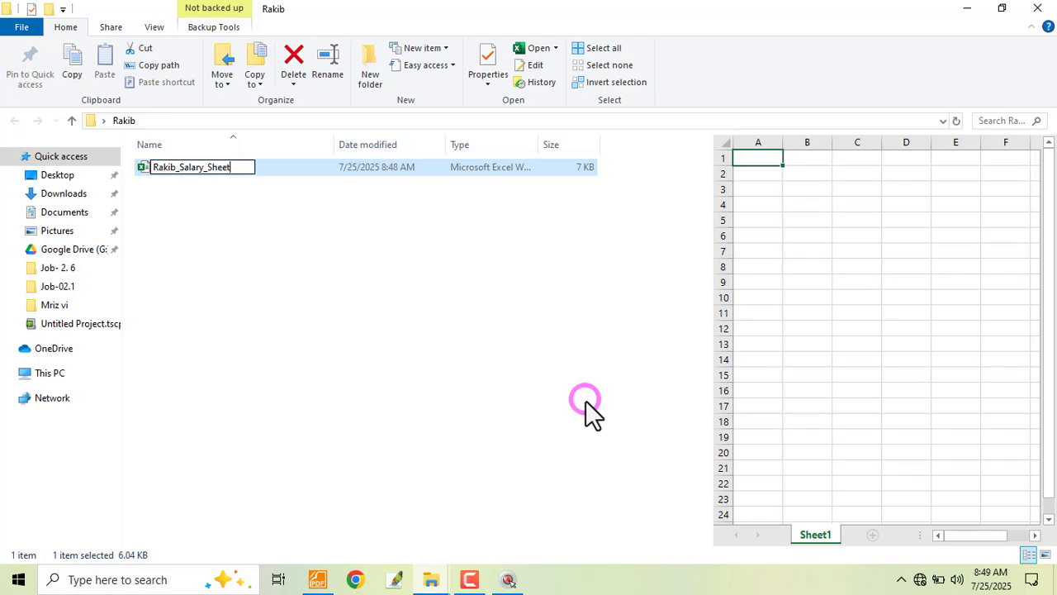
pyautogui.click(517, 392)
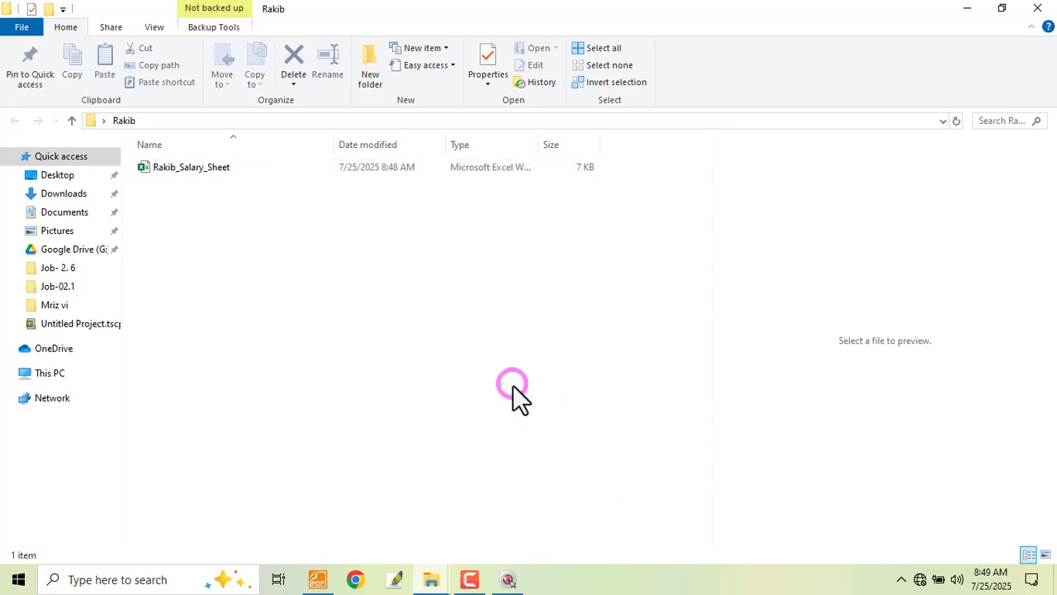
# - Switch back to the job PDF in Foxit Reader and undo the pencil marks on condition 01 and its heading
pyautogui.click(317, 579)
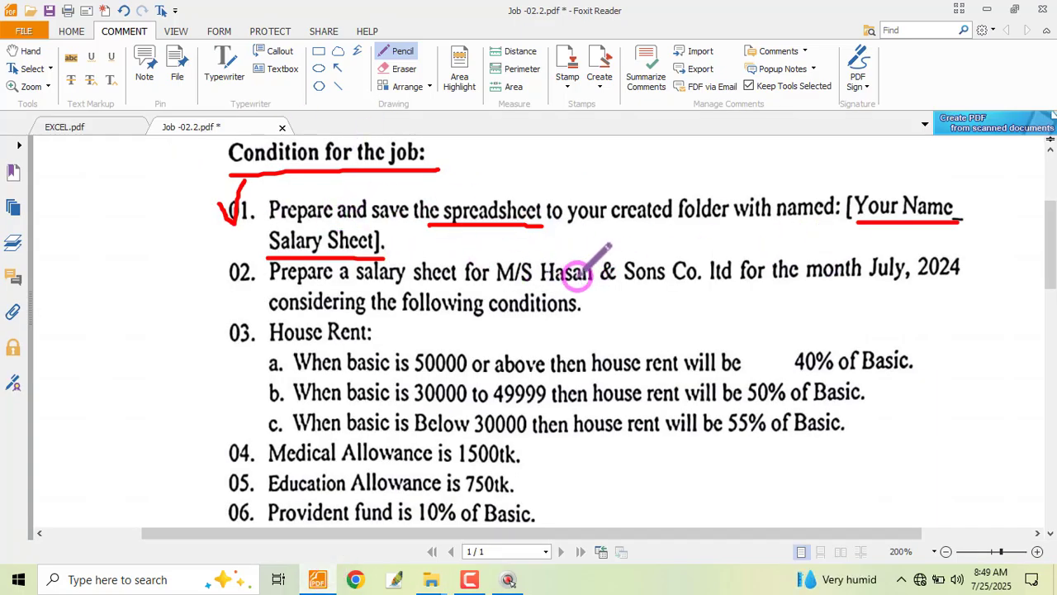
pyautogui.hotkey('ctrl', 'z')
pyautogui.hotkey('ctrl', 'z')
pyautogui.hotkey('ctrl', 'z')
pyautogui.hotkey('ctrl', 'z')
pyautogui.hotkey('ctrl', 'z')
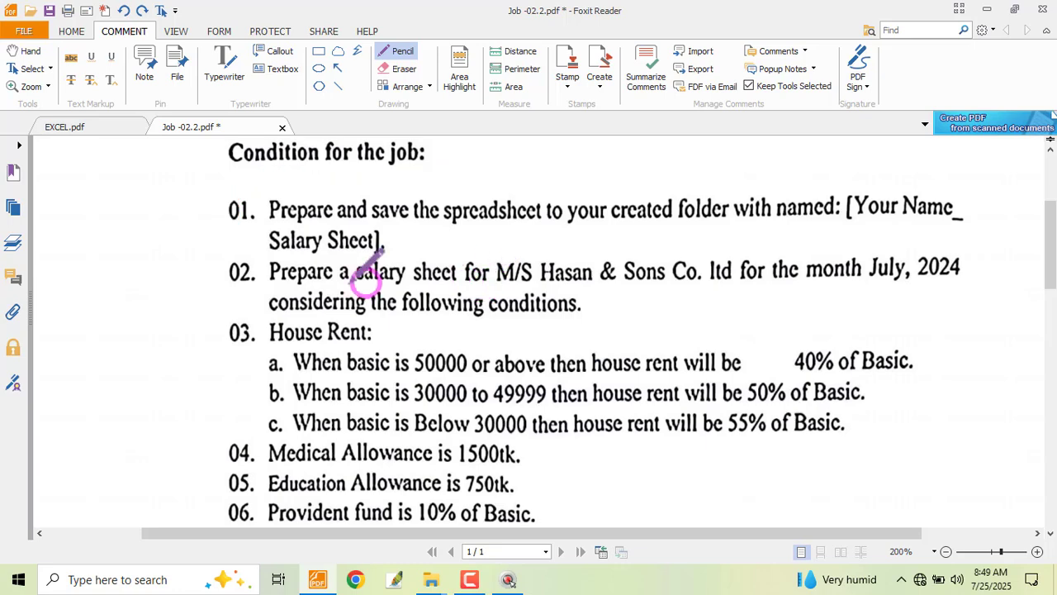
# - Tick condition 02 and underline its key phrases, from "Prepare a salary sheet" through "July, 2024" and "considering the following conditions."
pyautogui.scroll(-3, 293, 245)
pyautogui.scroll(2, 294, 244)
pyautogui.moveTo(202, 231)
pyautogui.mouseDown()
pyautogui.moveTo(264, 216)
pyautogui.moveTo(343, 236)
pyautogui.moveTo(960, 234)
pyautogui.mouseUp()
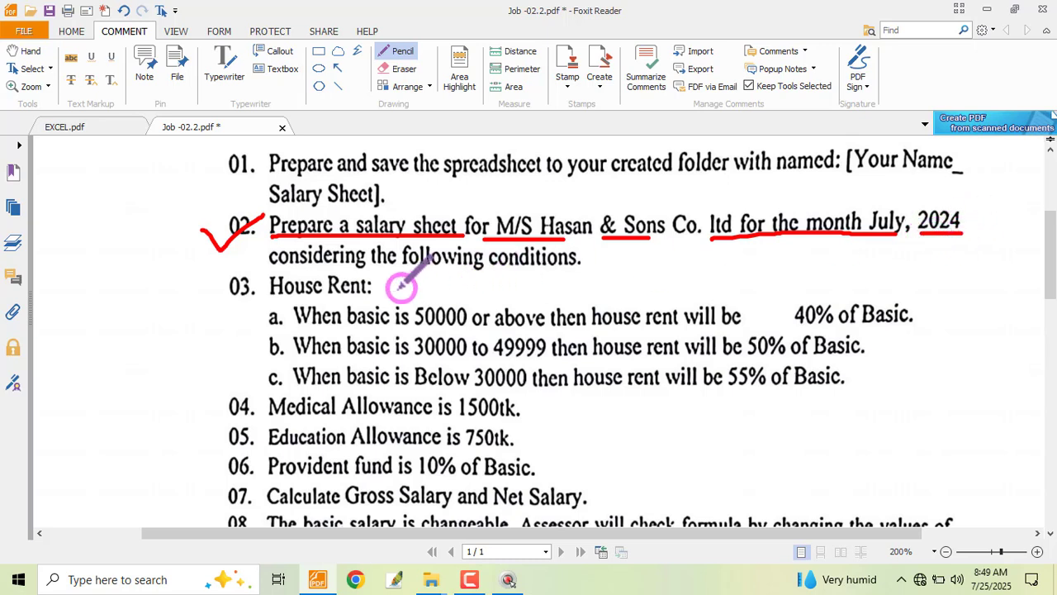
pyautogui.moveTo(283, 269); pyautogui.dragTo(605, 270)
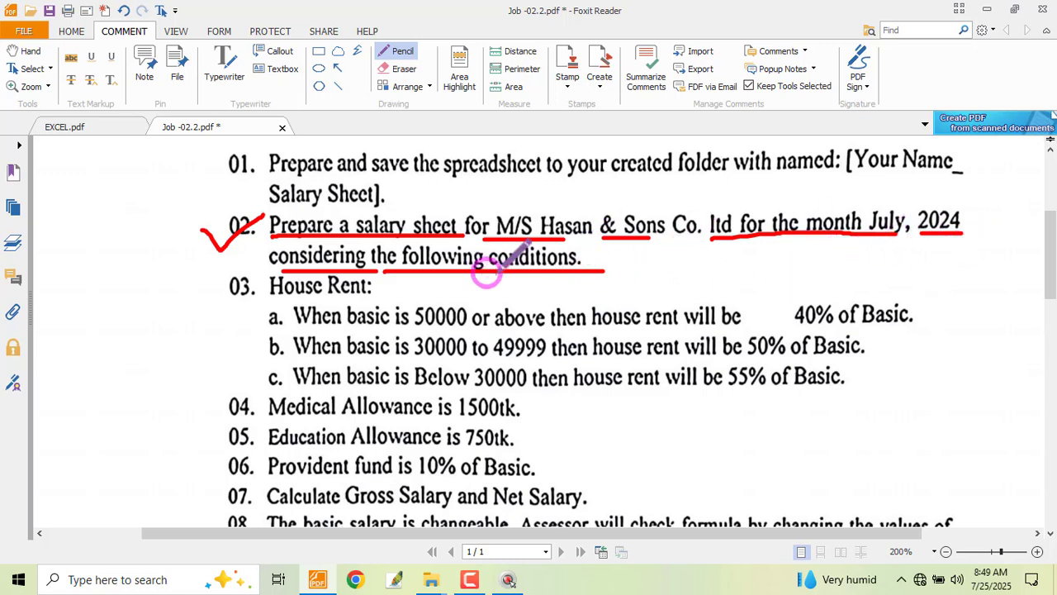
# - Undo the pencil underlines on condition 02 that follow the phrase "Prepare a salary sheet"
pyautogui.hotkey('ctrl', 'z')
pyautogui.hotkey('ctrl', 'z')
pyautogui.hotkey('ctrl', 'z')
pyautogui.hotkey('ctrl', 'z')
pyautogui.hotkey('ctrl', 'z')
pyautogui.hotkey('ctrl', 'z')
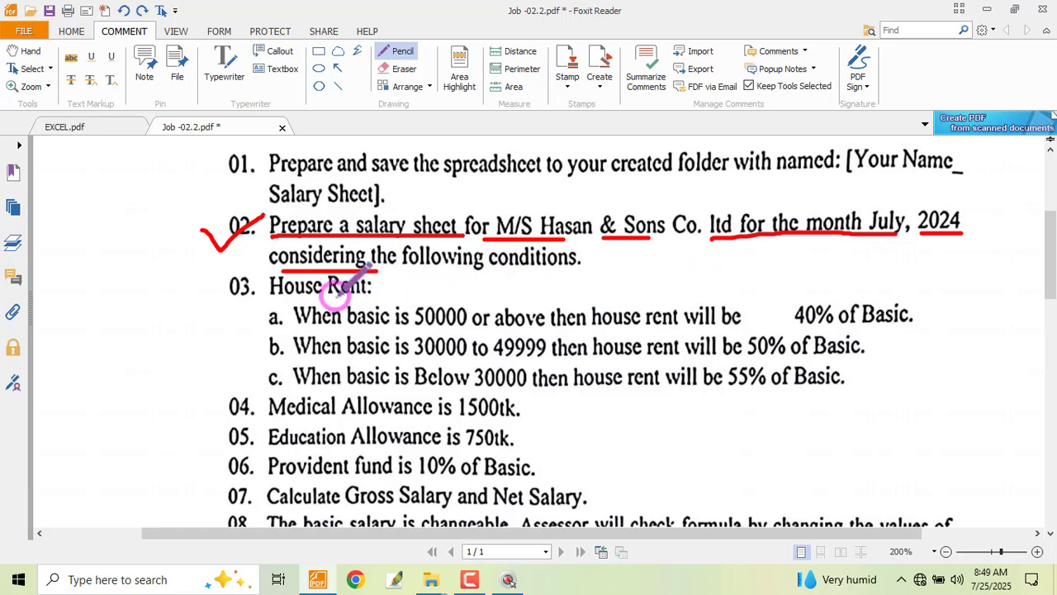
# - Go to the sample salary table in the PDF and mark its upper-left and lower-right corners with pairs of pencil strokes
pyautogui.scroll(-2, 283, 284)
pyautogui.scroll(-8, 386, 328)
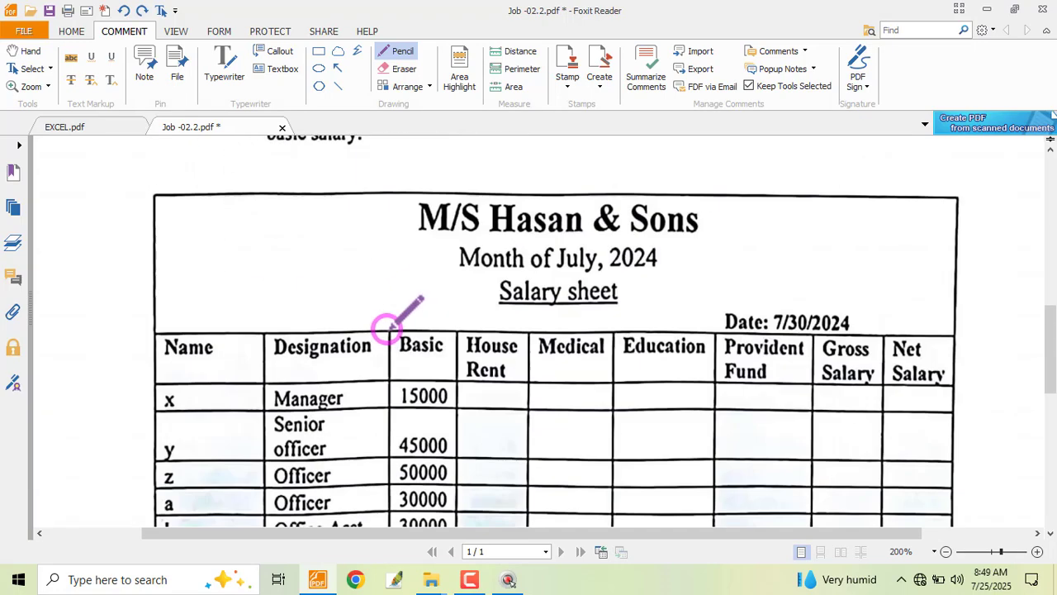
pyautogui.scroll(-2, 388, 328)
pyautogui.scroll(-2, 353, 332)
pyautogui.scroll(1, 350, 332)
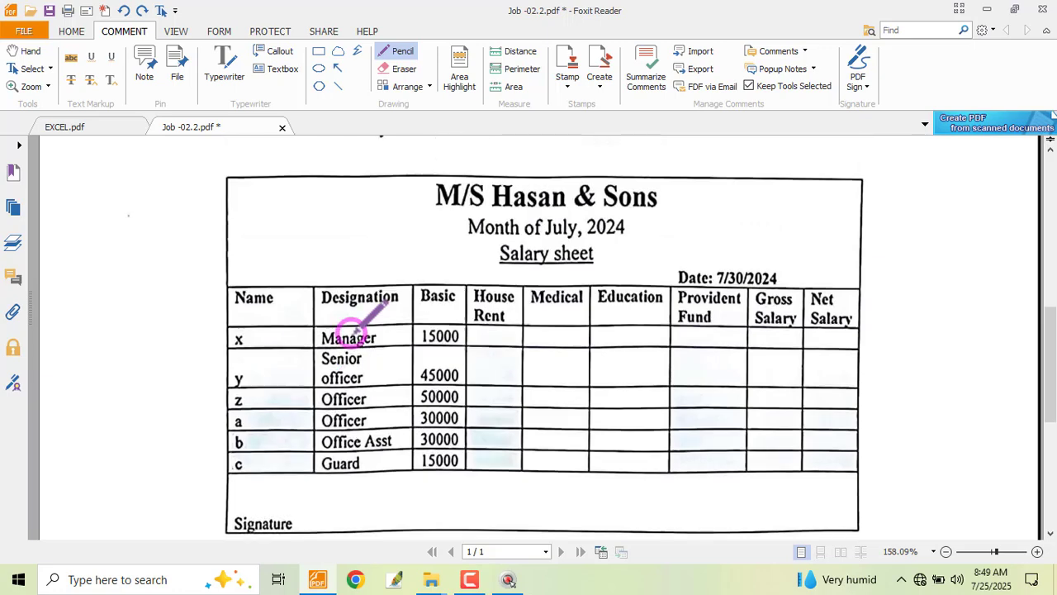
pyautogui.moveTo(184, 206)
pyautogui.mouseDown()
pyautogui.moveTo(299, 180)
pyautogui.moveTo(278, 201)
pyautogui.moveTo(301, 199)
pyautogui.mouseUp()
pyautogui.scroll(-1, 790, 379)
pyautogui.moveTo(776, 481); pyautogui.dragTo(887, 444)
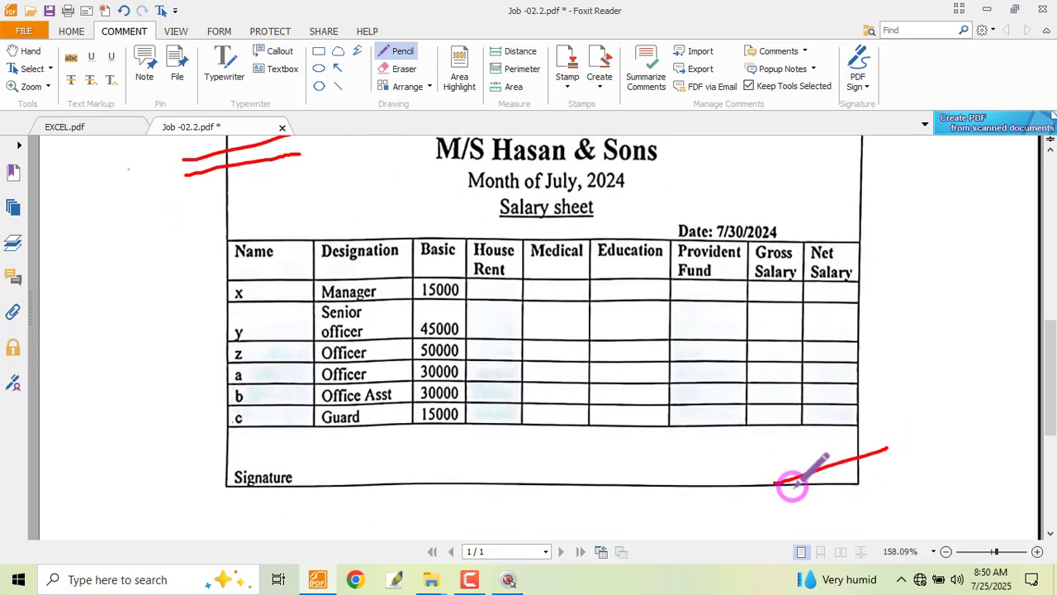
pyautogui.moveTo(793, 485); pyautogui.dragTo(920, 454)
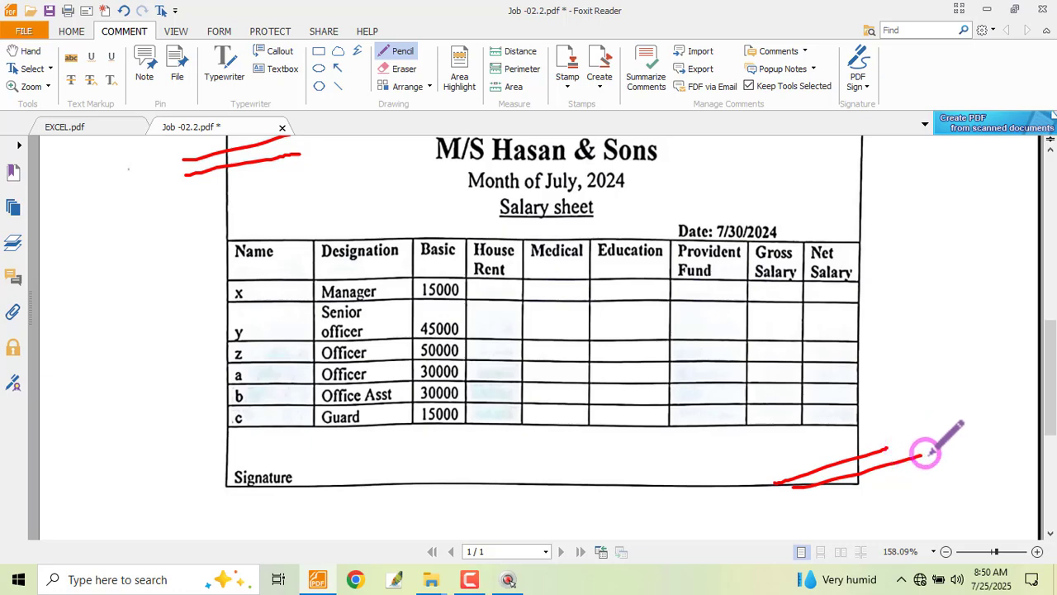
# - Switch to the desktop, open the new folder and delete the empty salary sheet workbook inside it
pyautogui.click(1054, 592)
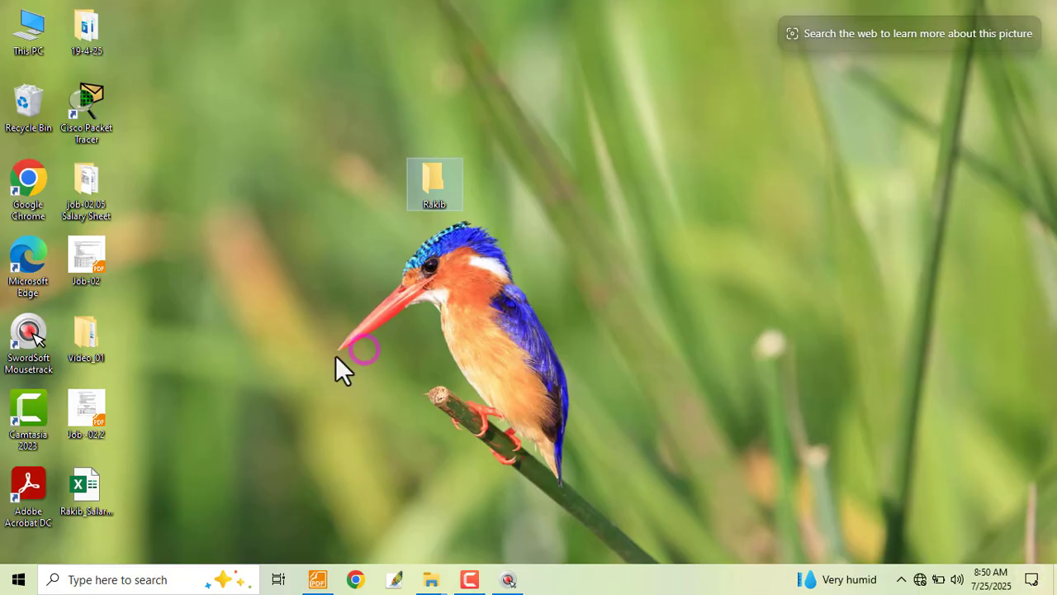
pyautogui.doubleClick(426, 191)
pyautogui.click(647, 198)
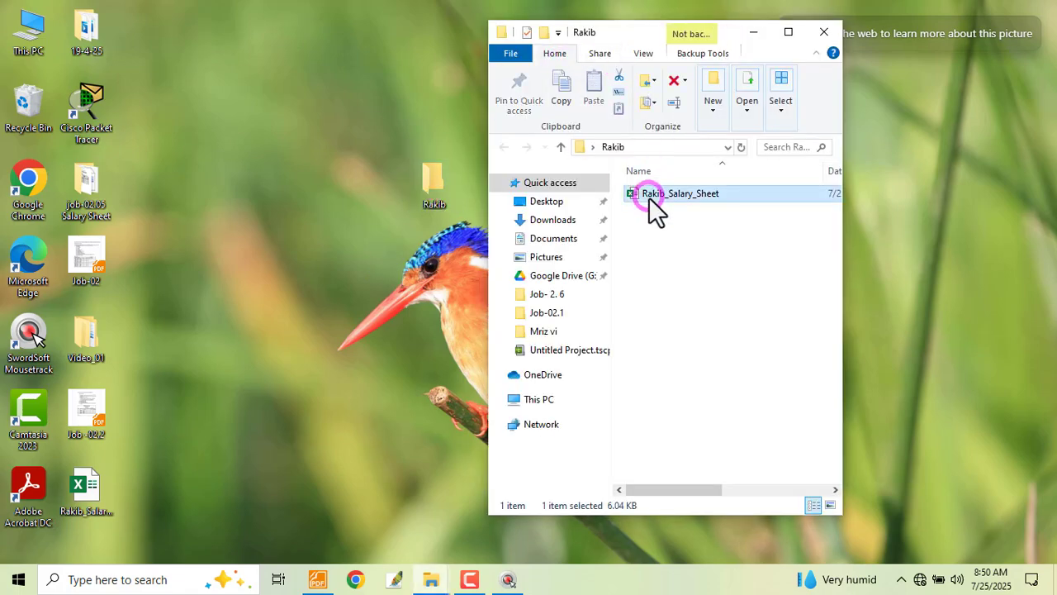
pyautogui.press('Delete')
# - Move the prepared salary sheet workbook from the desktop into the folder, maximize the folder window and open the workbook in Excel
pyautogui.moveTo(83, 497); pyautogui.dragTo(749, 243)
pyautogui.click(788, 37)
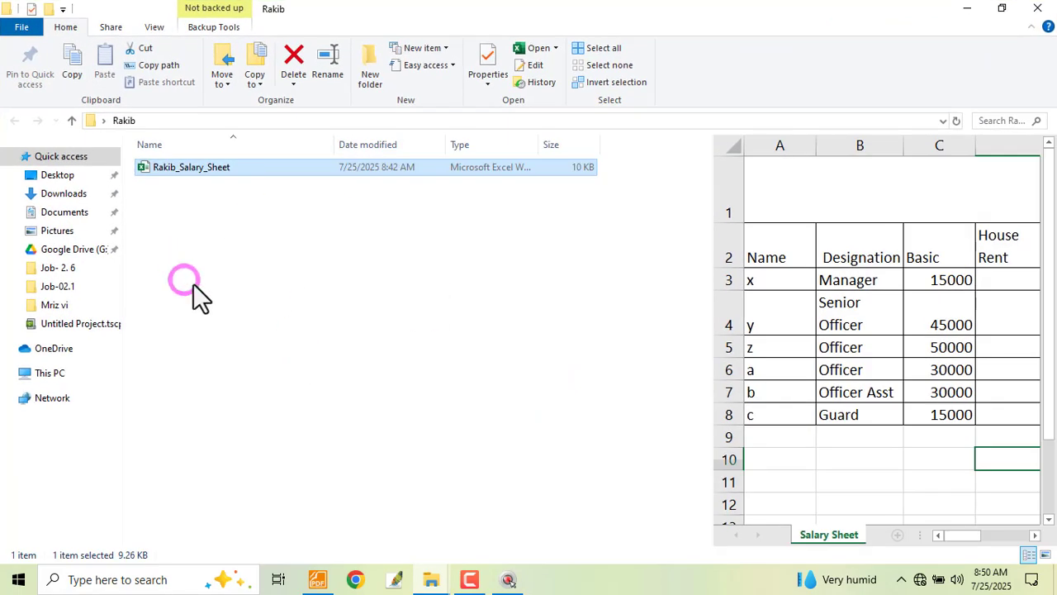
pyautogui.doubleClick(205, 172)
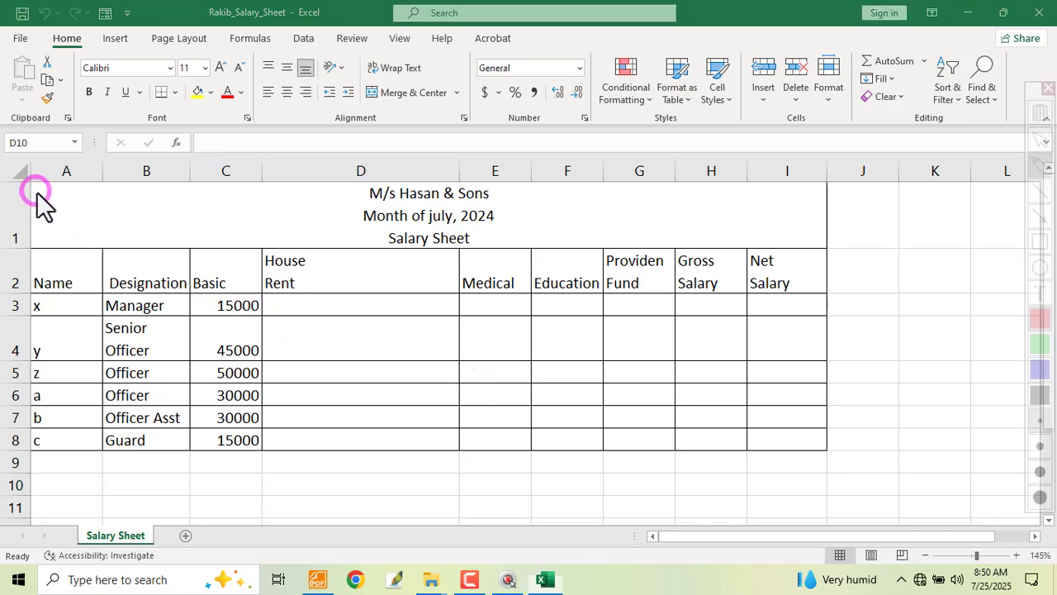
# - Compare the workbook's salary table with the sample table in the job PDF, and narrow the House Rent column
pyautogui.moveTo(34, 191)
pyautogui.mouseDown()
pyautogui.moveTo(632, 380)
pyautogui.moveTo(786, 461)
pyautogui.mouseUp()
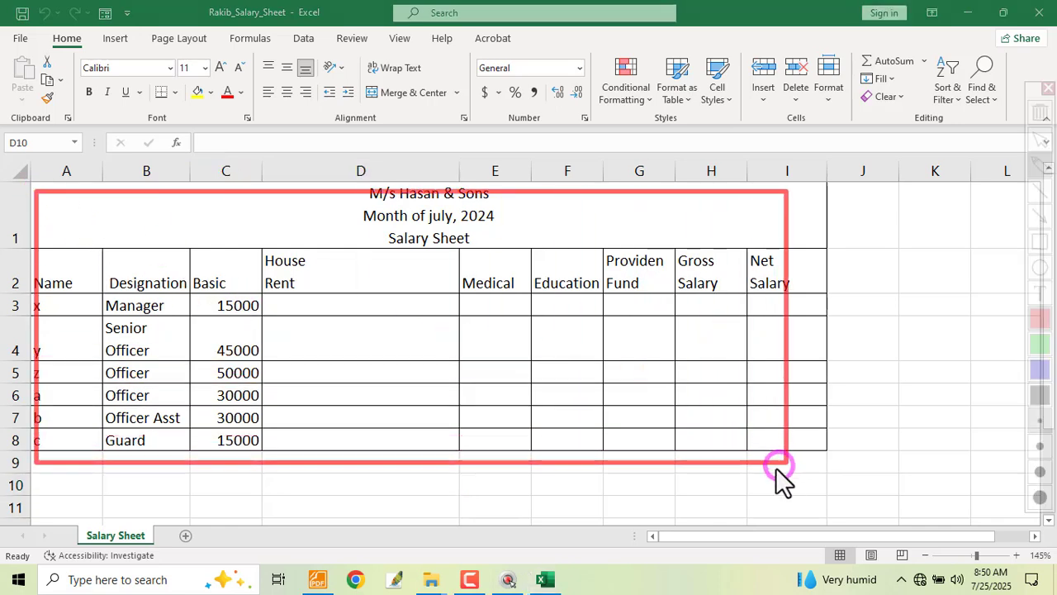
pyautogui.press('Escape')
pyautogui.click(318, 578)
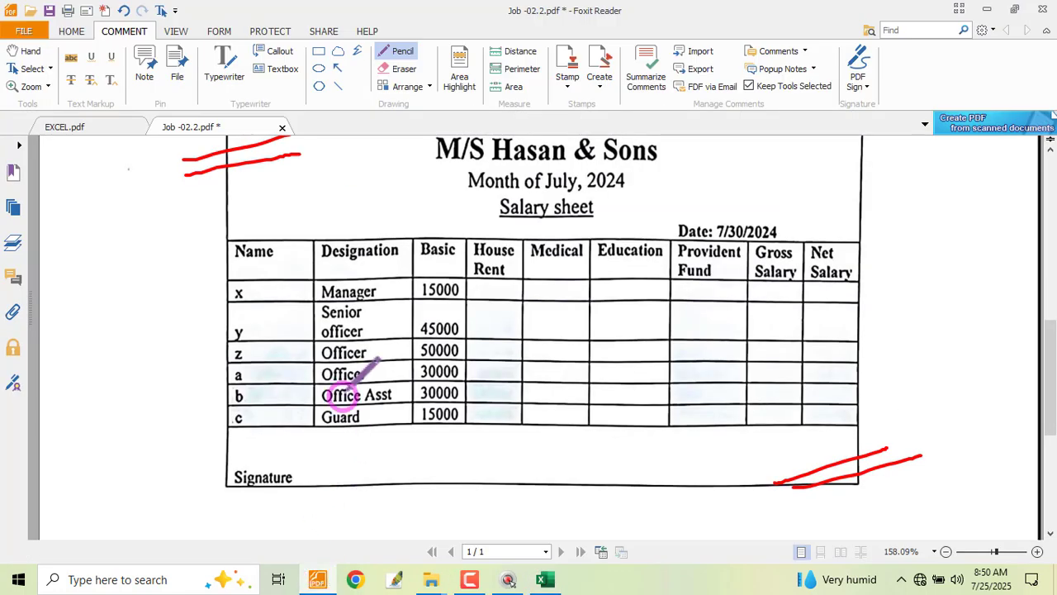
pyautogui.hotkey('alt', 'Tab')
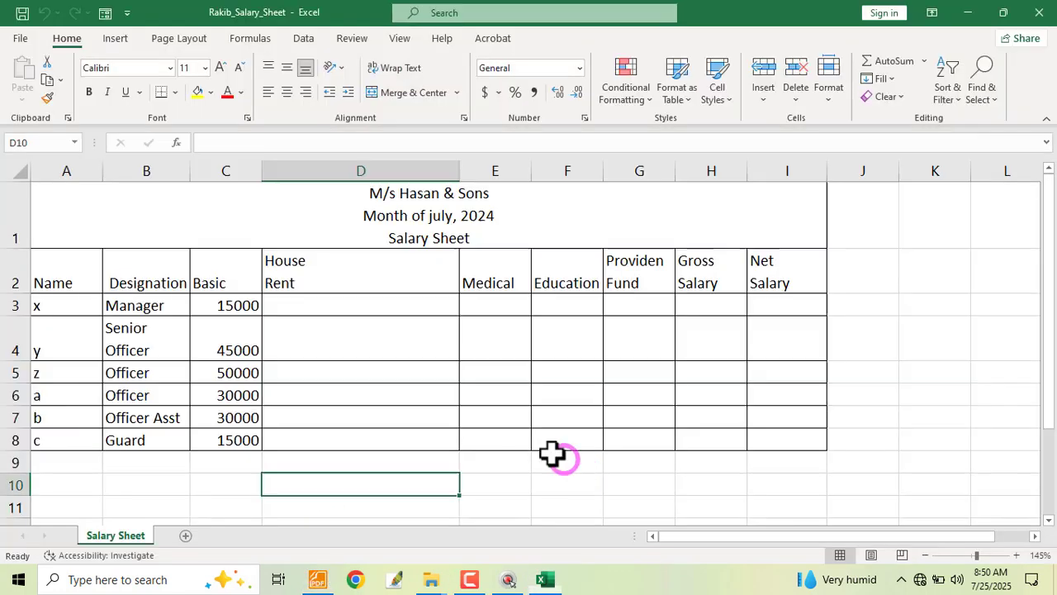
pyautogui.moveTo(463, 174); pyautogui.dragTo(373, 174)
pyautogui.press('F2')
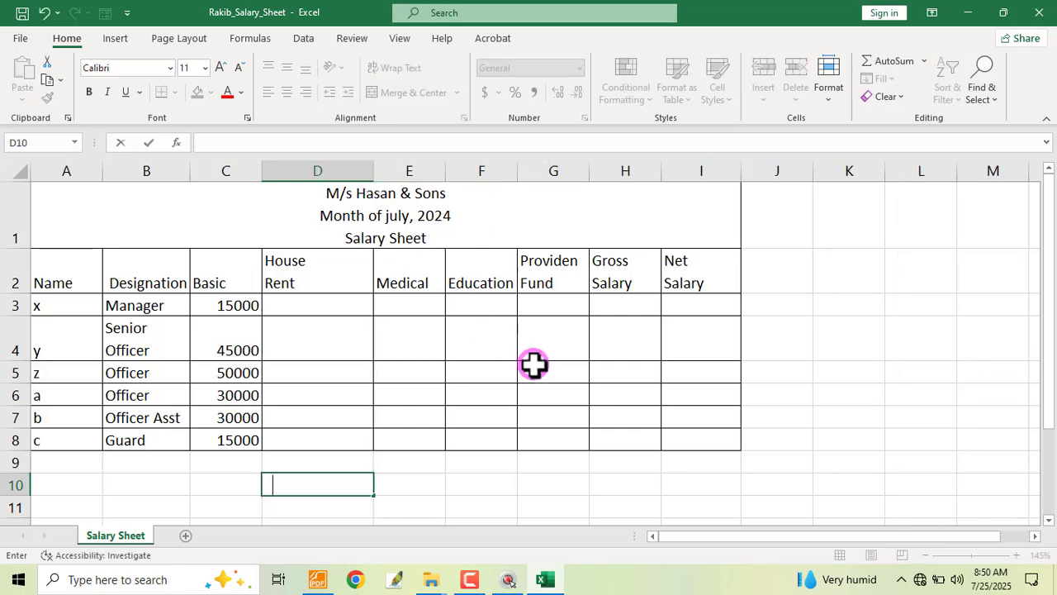
# - Switch to the job PDF in Foxit Reader, mark condition 03, and underline case a from "50000" to "40% of Basic"
pyautogui.hotkey('alt', 'Tab')
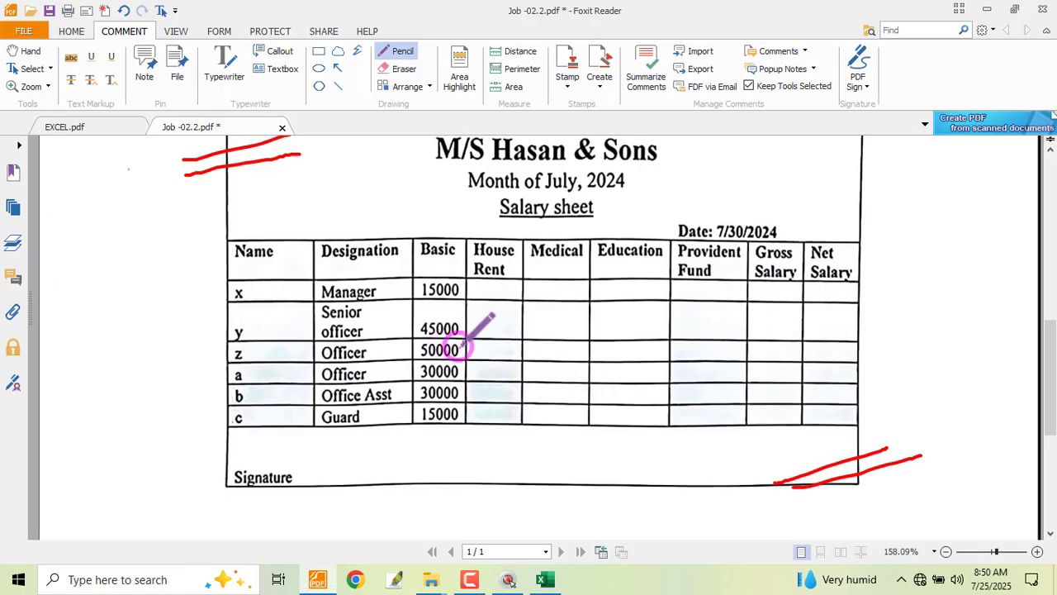
pyautogui.scroll(3, 463, 347)
pyautogui.scroll(4, 306, 335)
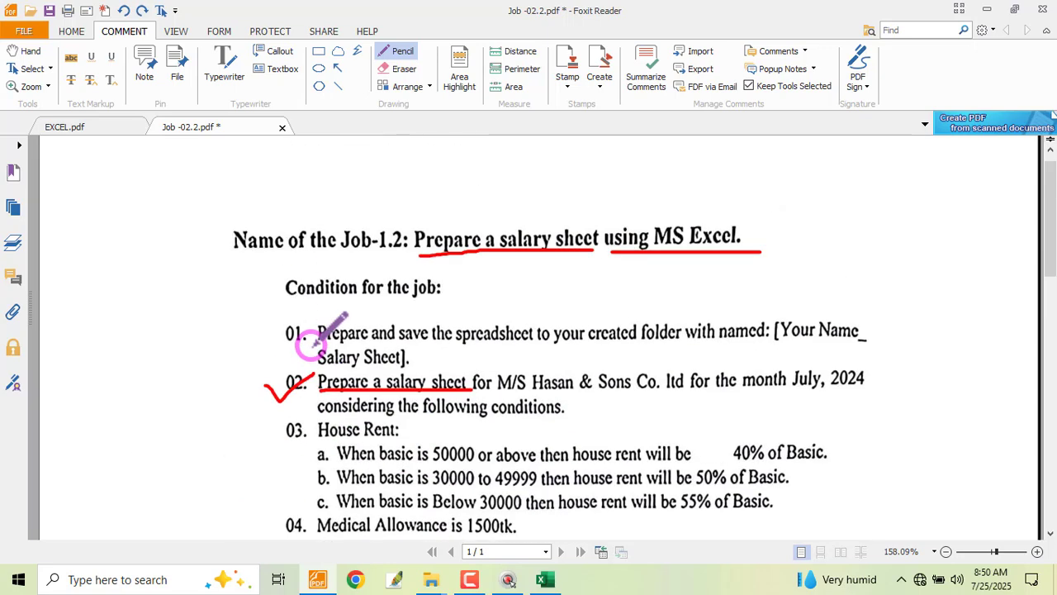
pyautogui.scroll(2, 264, 367)
pyautogui.scroll(-3, 289, 330)
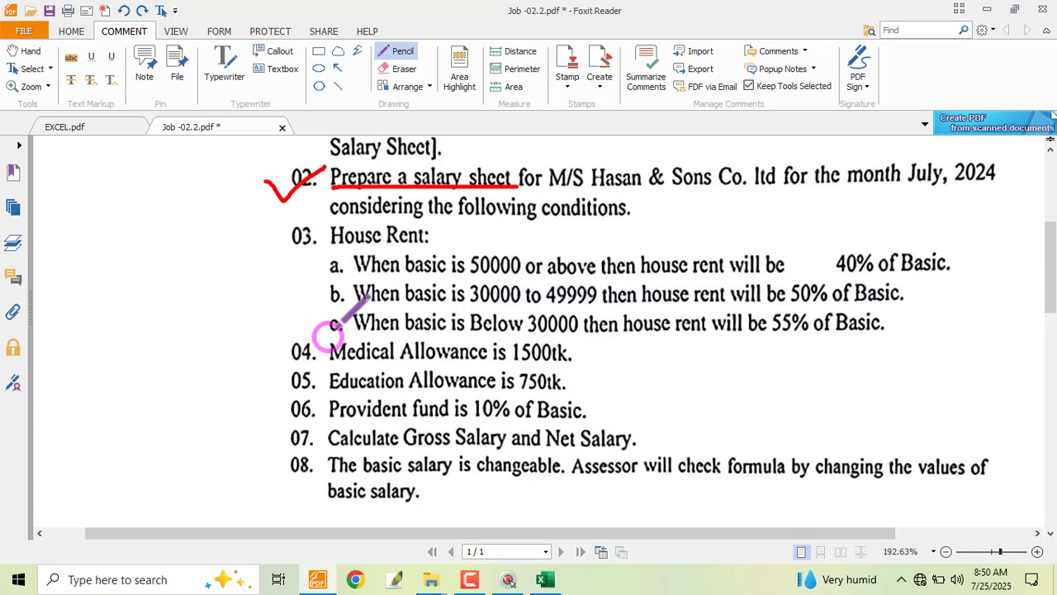
pyautogui.moveTo(271, 245); pyautogui.dragTo(331, 228)
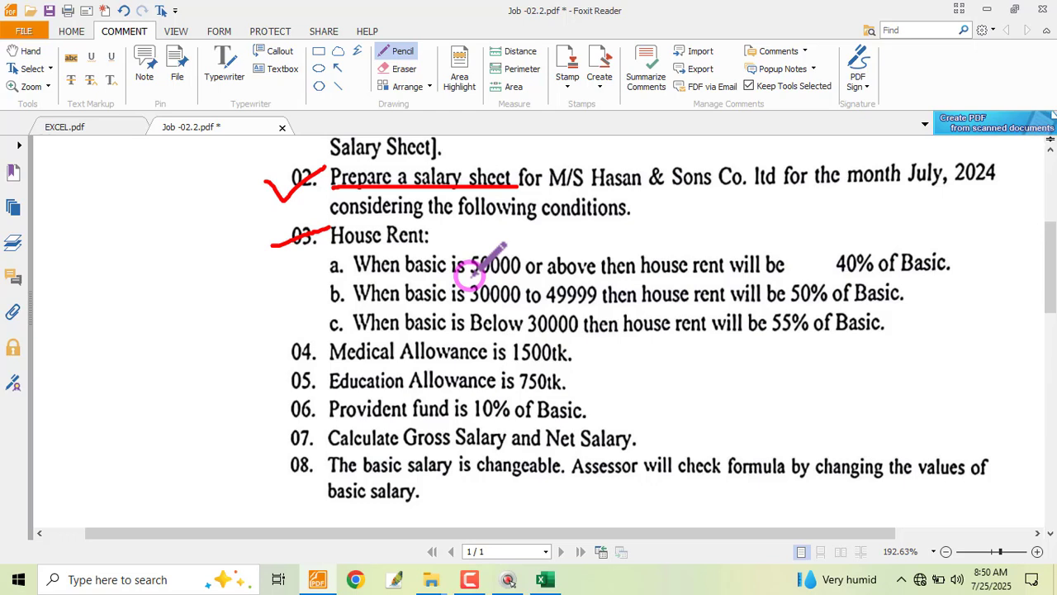
pyautogui.moveTo(467, 278); pyautogui.dragTo(748, 277)
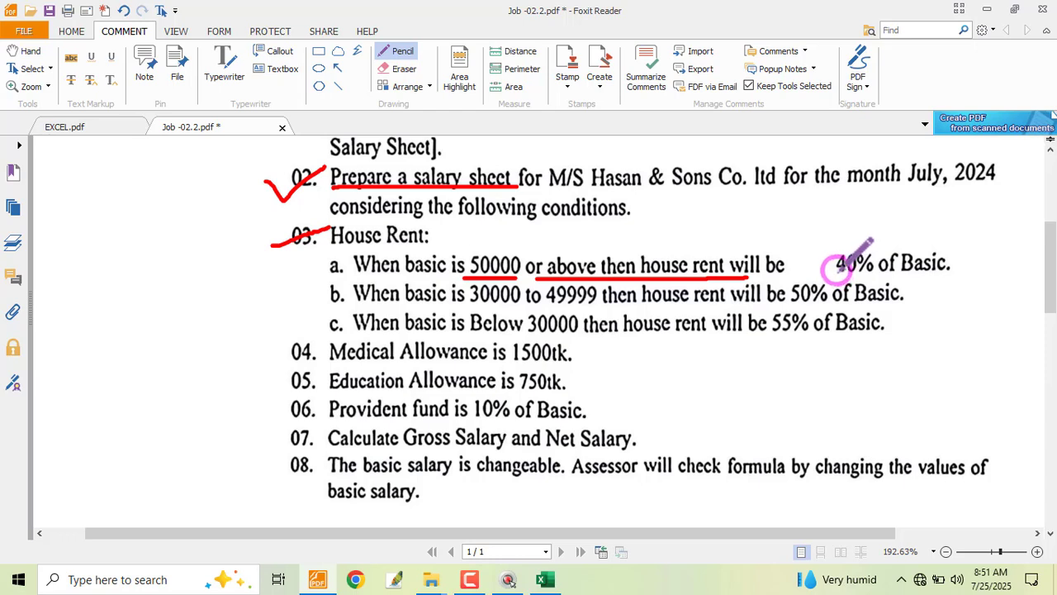
pyautogui.moveTo(836, 275); pyautogui.dragTo(960, 275)
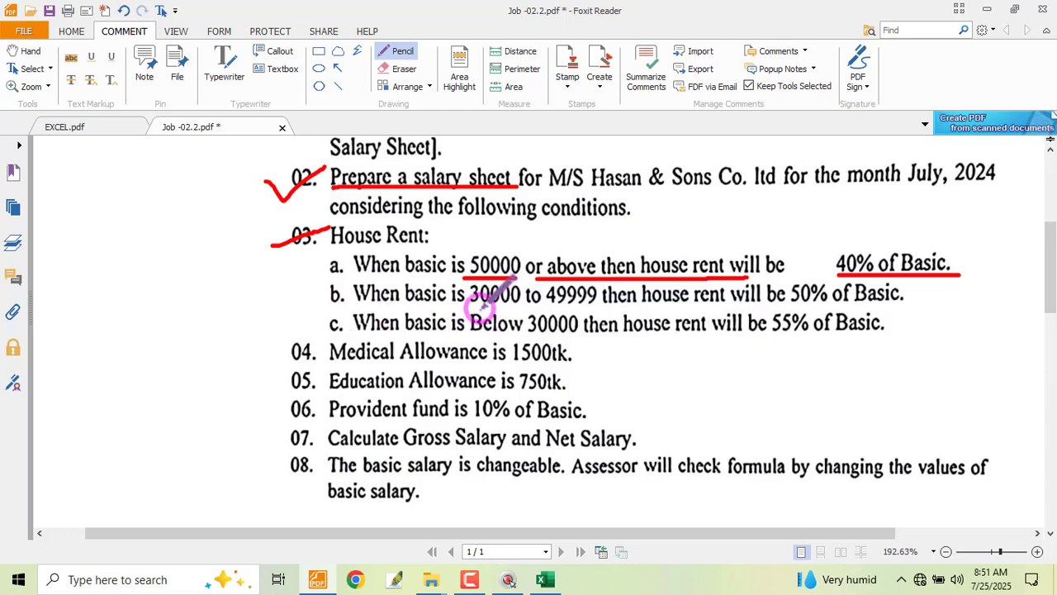
# - Underline the basic salary limits and the house rent percentages in cases b and c of condition 03
pyautogui.moveTo(469, 306); pyautogui.dragTo(595, 304)
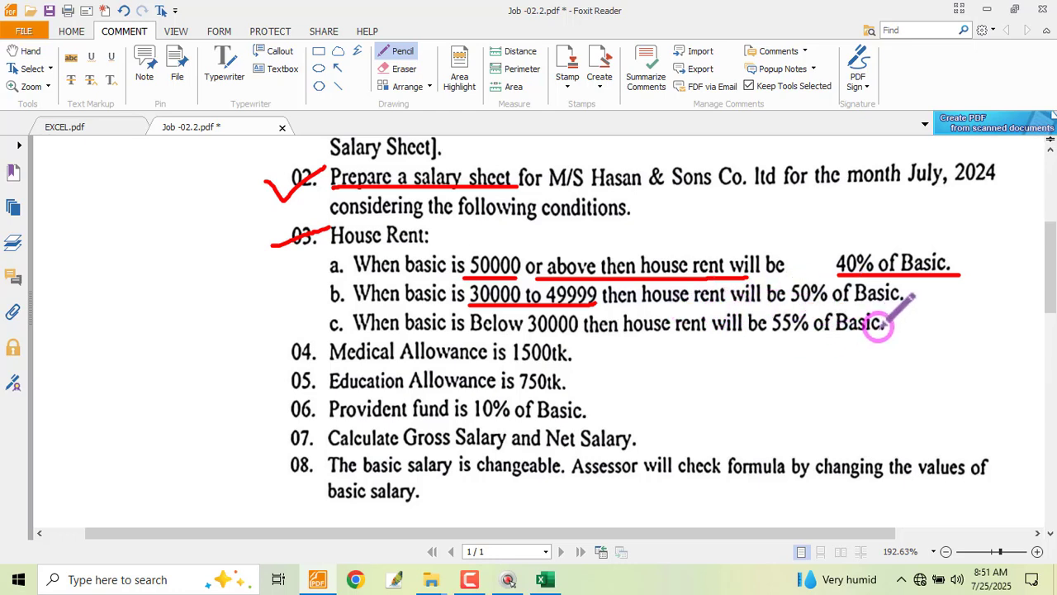
pyautogui.moveTo(793, 306); pyautogui.dragTo(897, 304)
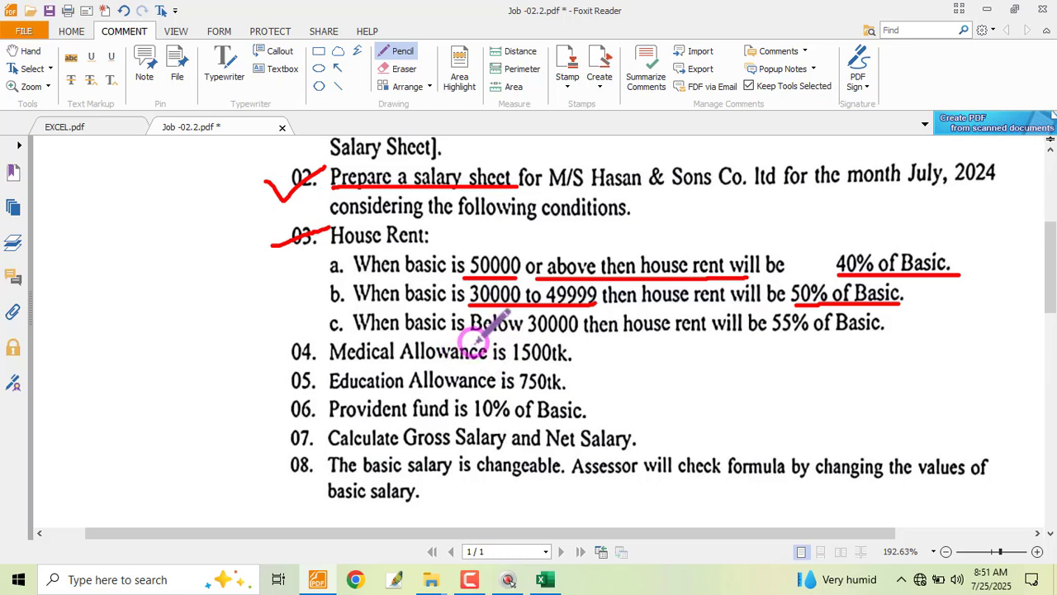
pyautogui.moveTo(529, 332); pyautogui.dragTo(596, 333)
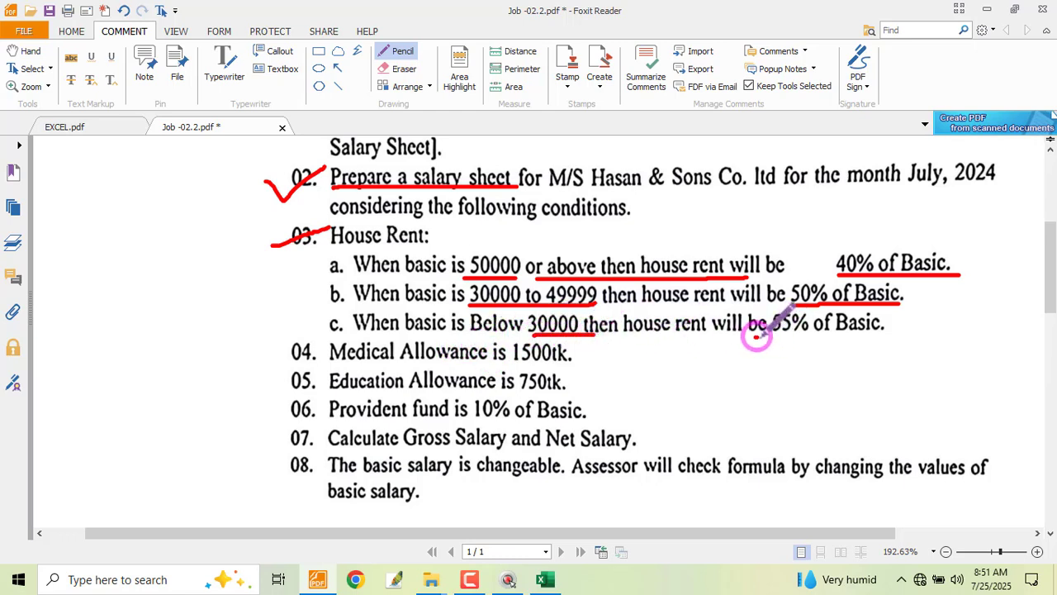
pyautogui.moveTo(755, 335); pyautogui.dragTo(879, 334)
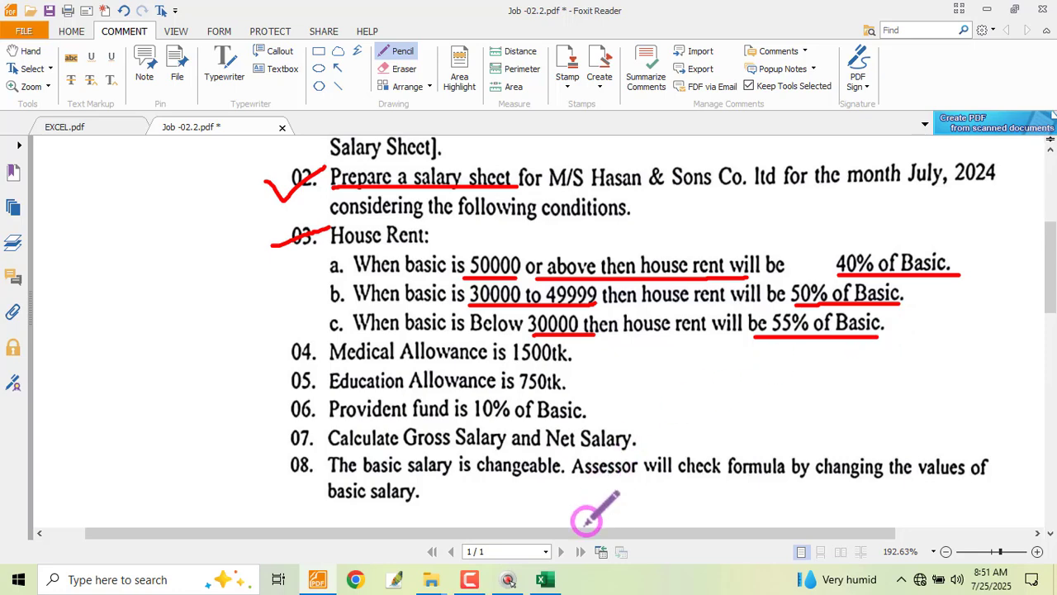
# - Switch to Excel, left-align cell D3 in the House Rent column and start an IF formula in it
pyautogui.click(547, 578)
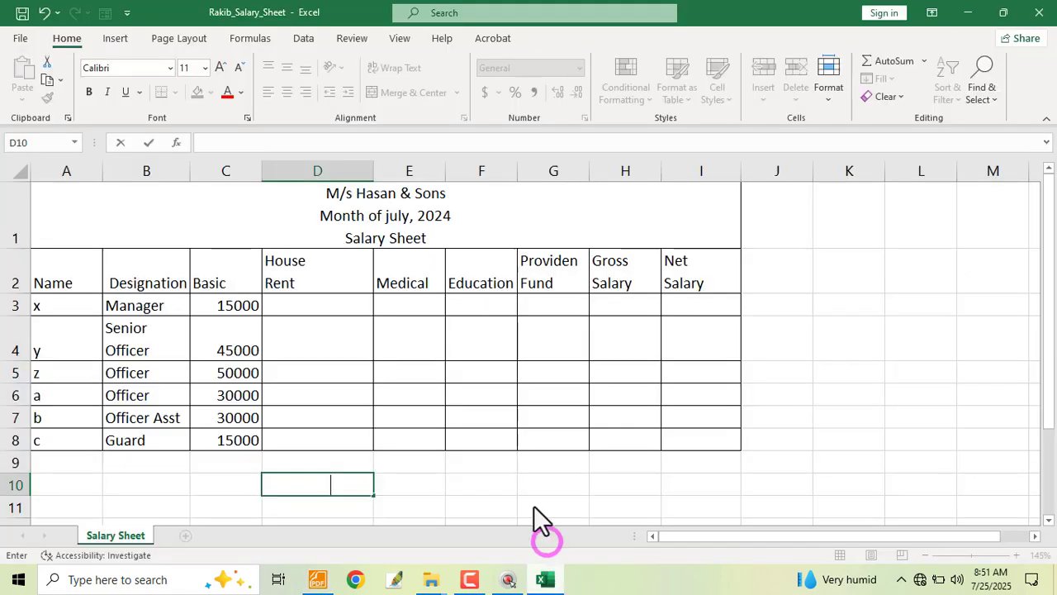
pyautogui.click(335, 317)
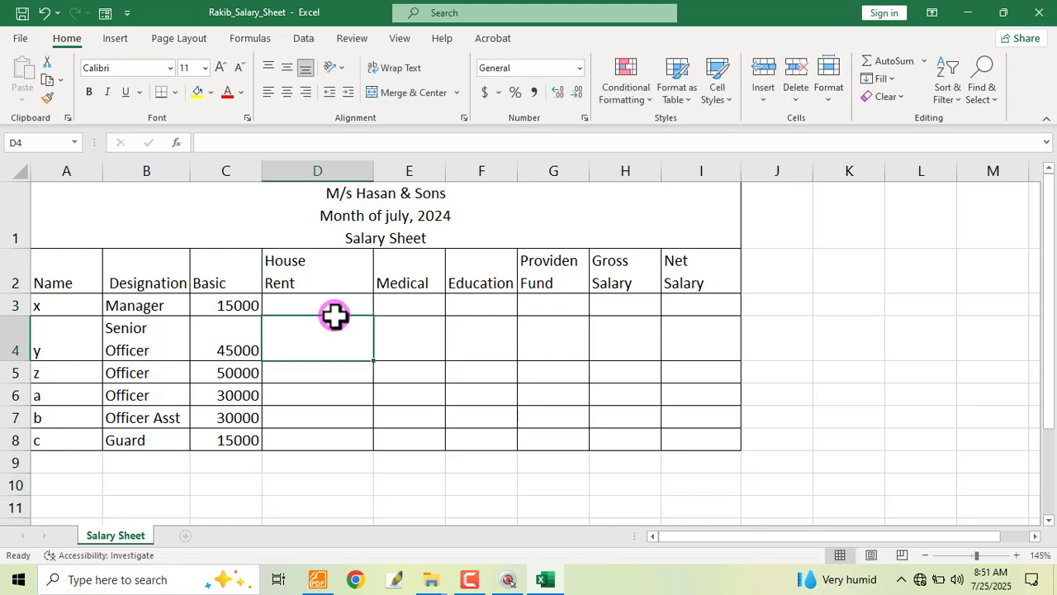
pyautogui.click(322, 307)
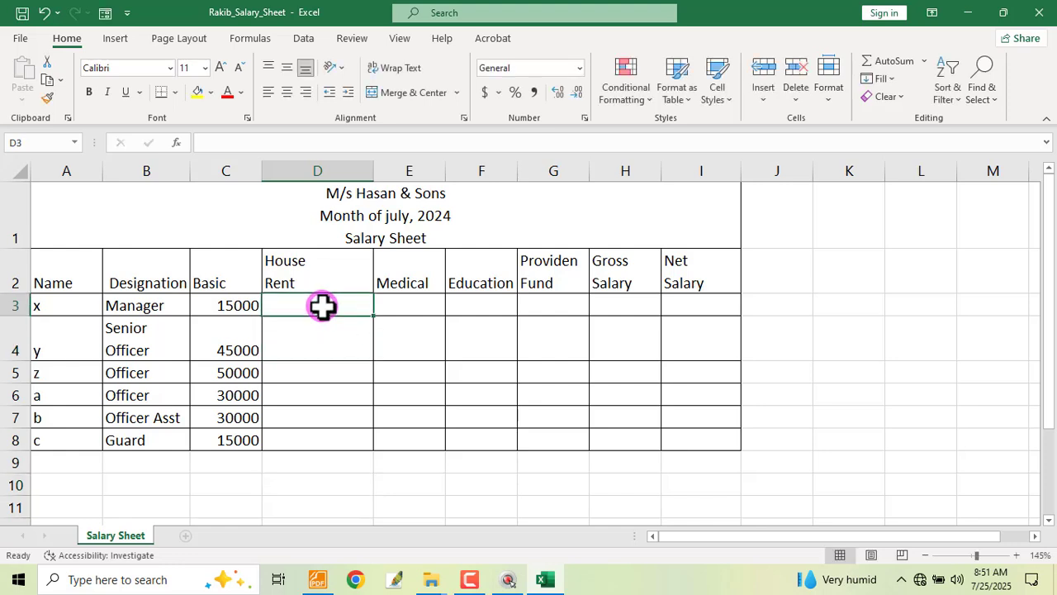
pyautogui.click(268, 92)
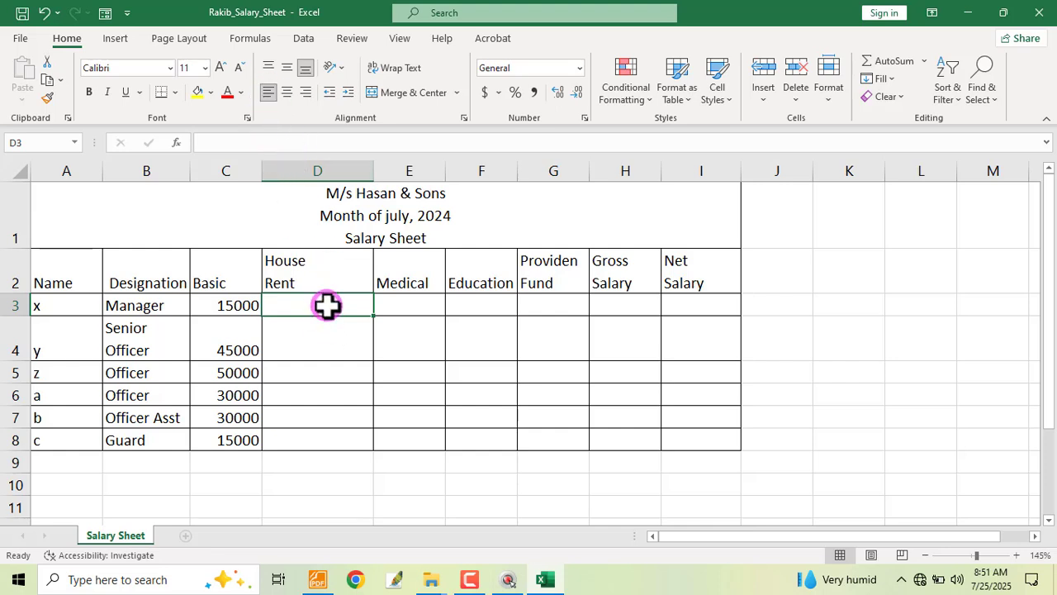
pyautogui.write('=IF(')
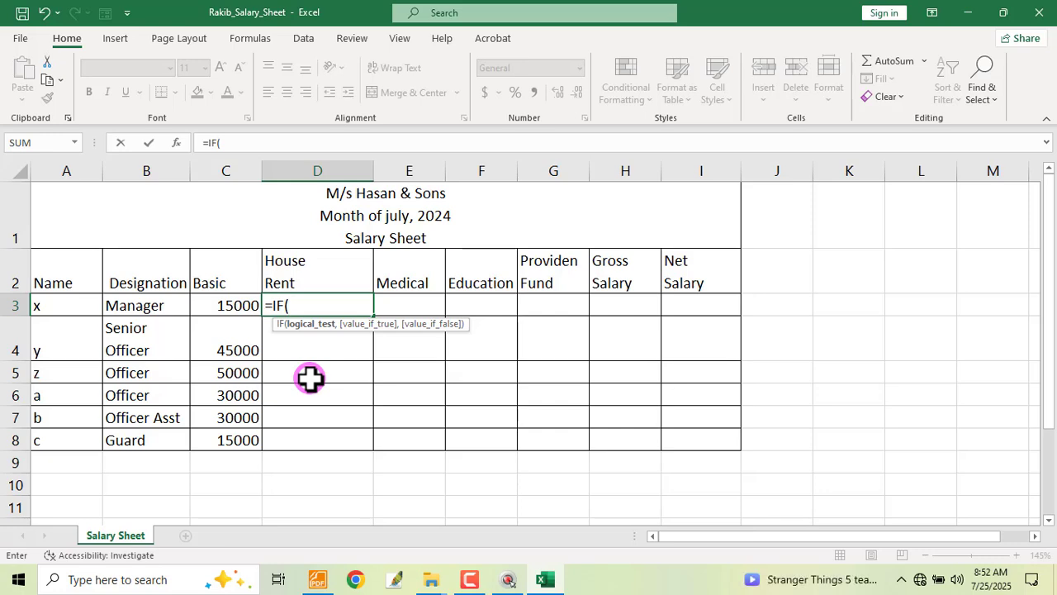
# - Underline case a of the House Rent condition in the Foxit Reader PDF, from "50000" through "40% of Basic", and return to Excel
pyautogui.click(318, 579)
pyautogui.moveTo(555, 274)
pyautogui.mouseDown()
pyautogui.moveTo(606, 330)
pyautogui.moveTo(541, 279)
pyautogui.moveTo(495, 276)
pyautogui.moveTo(954, 275)
pyautogui.mouseUp()
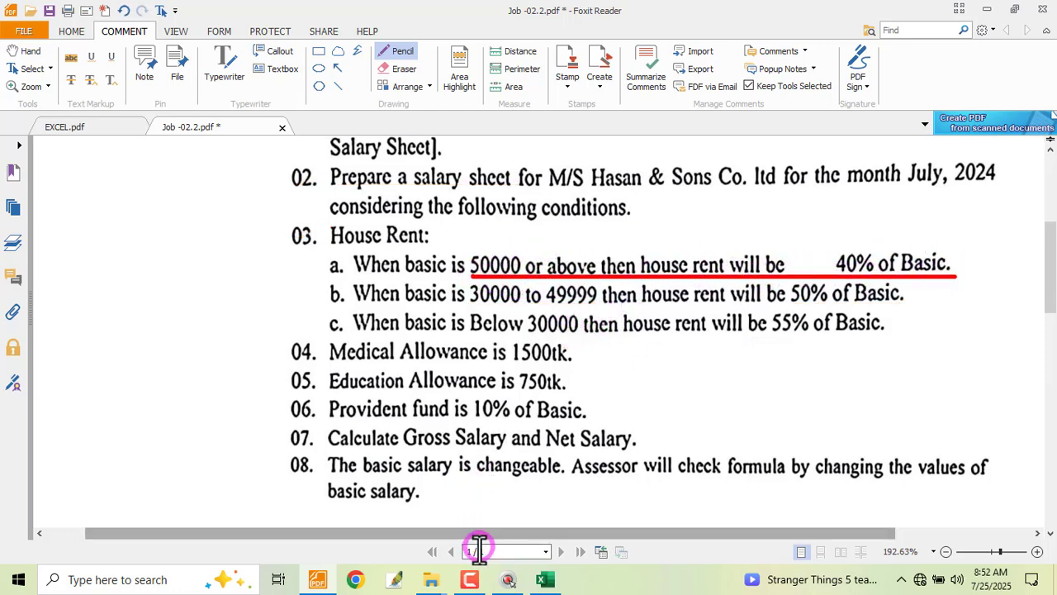
pyautogui.click(546, 579)
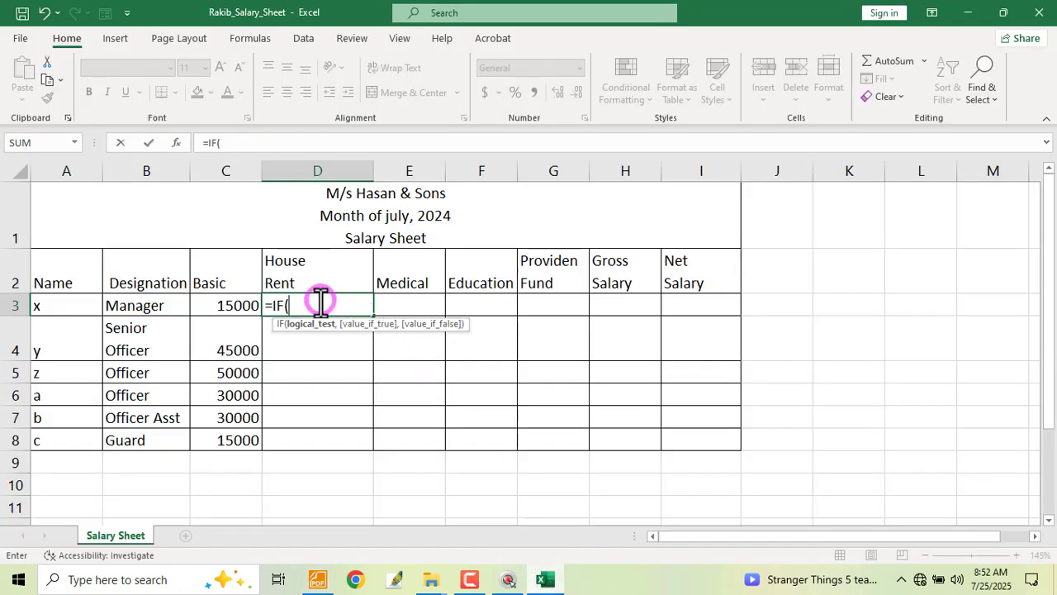
# - Extend D3's House Rent formula with the test C3>=50000, the true value C3*40%, and a nested IF as the false value
pyautogui.click(234, 302)
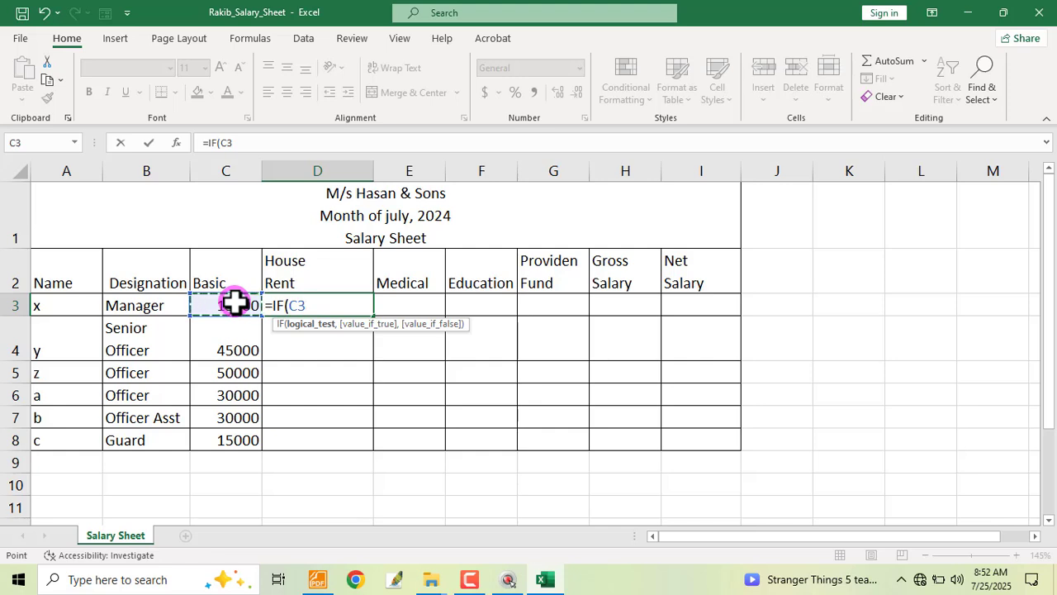
pyautogui.write('>')
pyautogui.write('=50000')
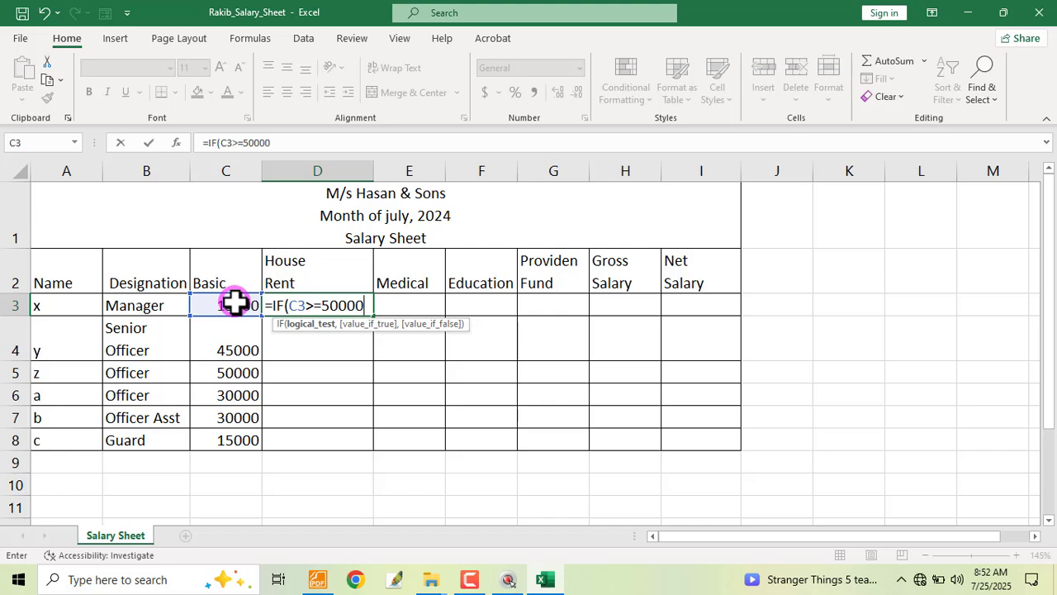
pyautogui.write(',')
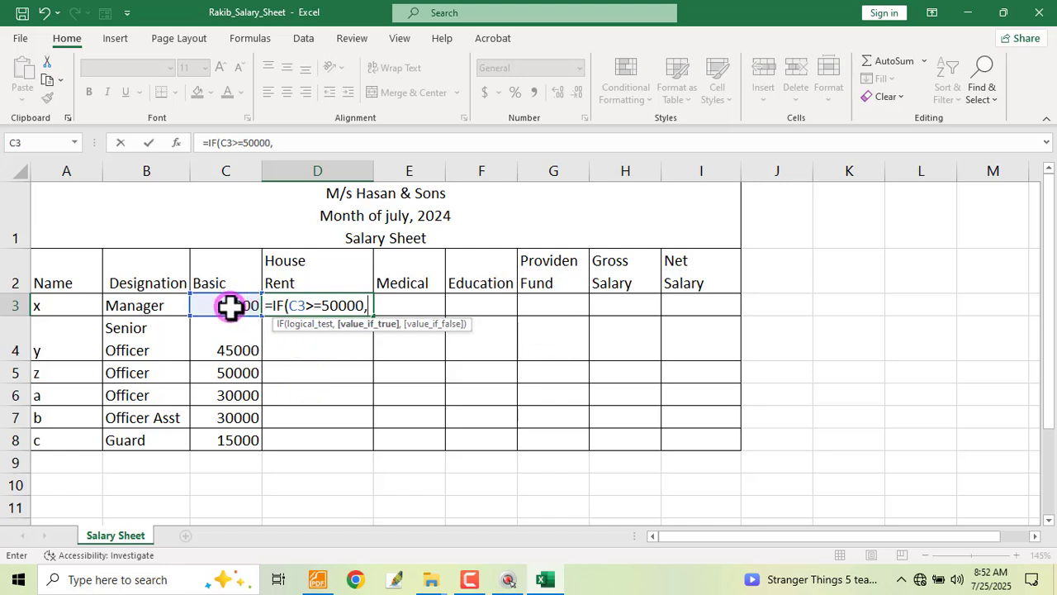
pyautogui.click(226, 305)
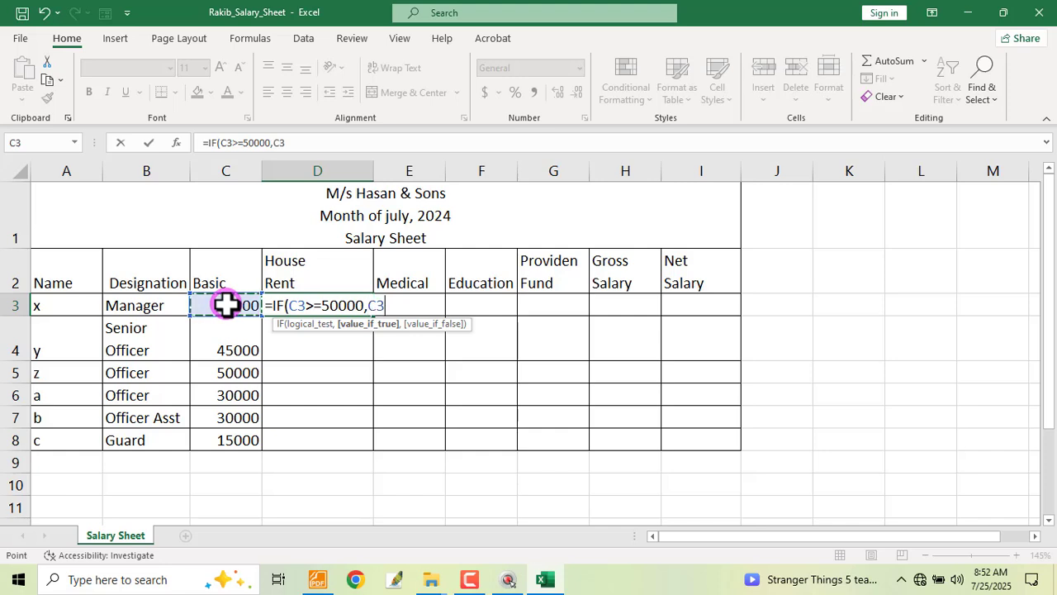
pyautogui.write('*40')
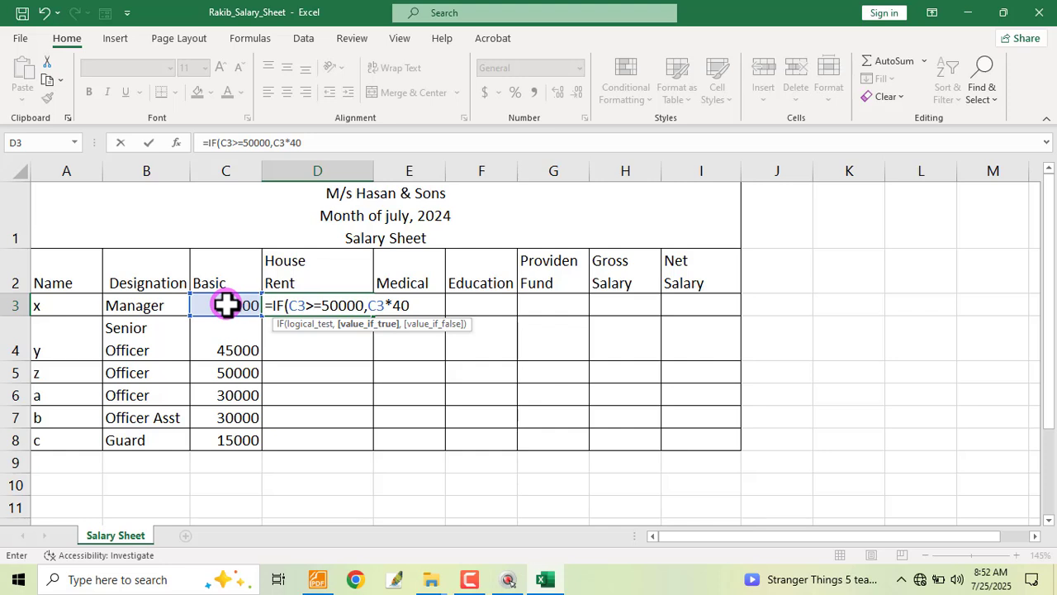
pyautogui.write('%,')
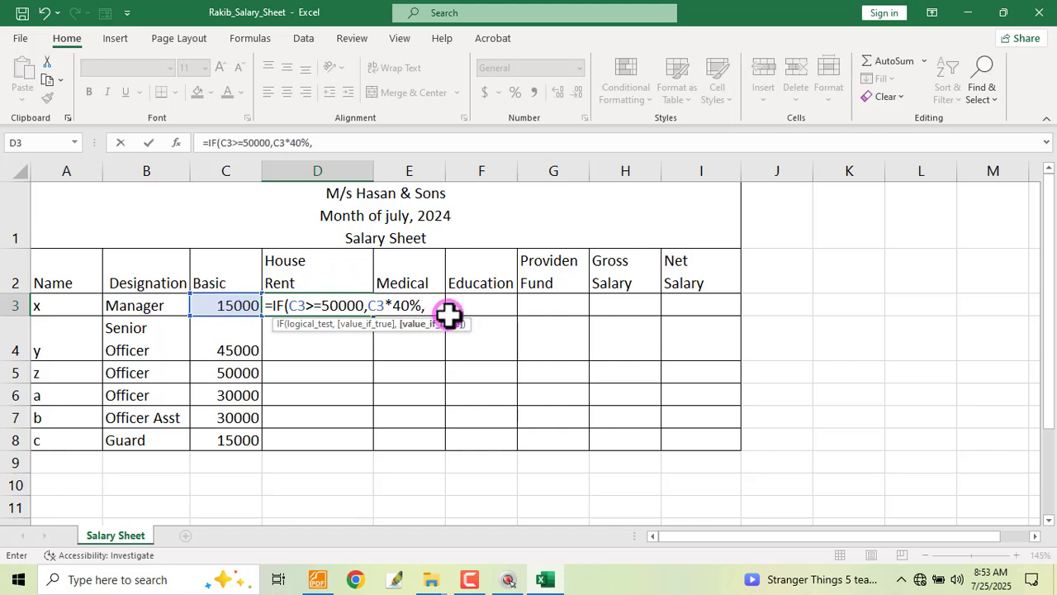
pyautogui.write('IF(')
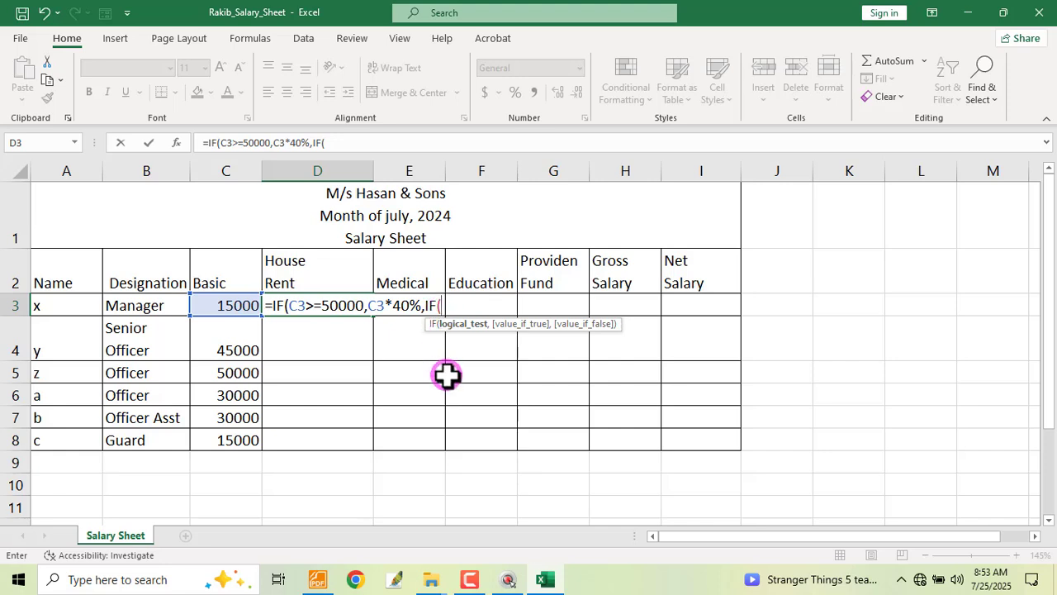
# - In the Foxit Reader job PDF, underline "30000", "49999" and "50% of Basic" in House Rent case b, and return to Excel
pyautogui.click(318, 577)
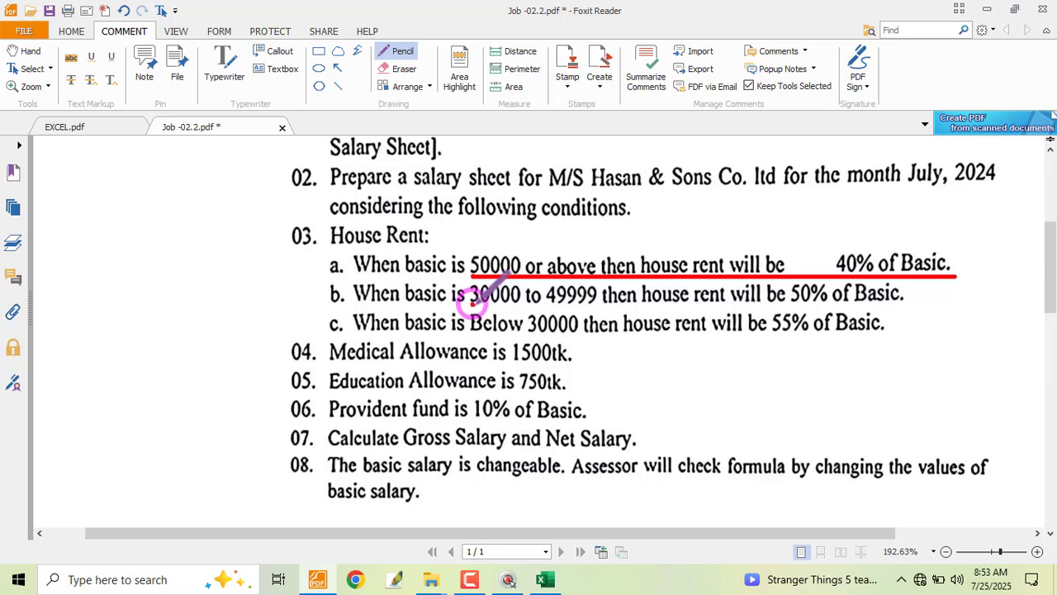
pyautogui.moveTo(471, 303); pyautogui.dragTo(593, 306)
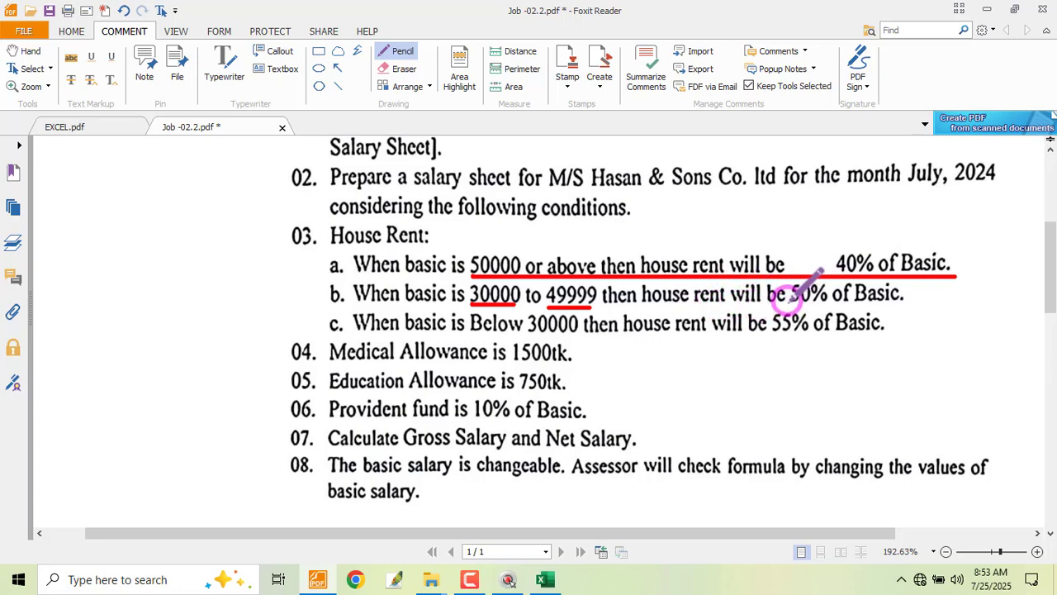
pyautogui.moveTo(783, 304); pyautogui.dragTo(915, 307)
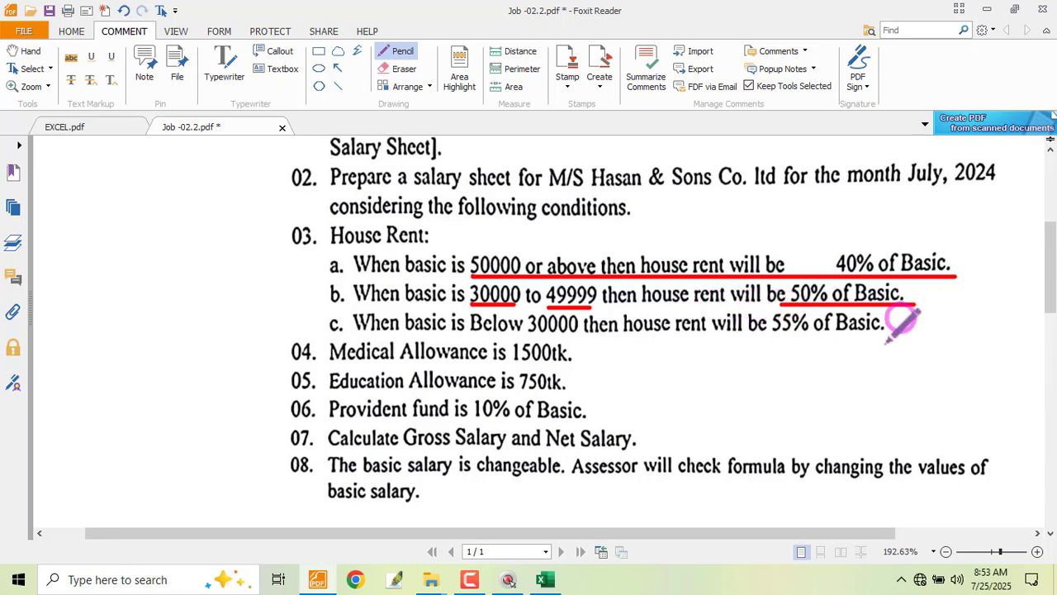
pyautogui.click(547, 578)
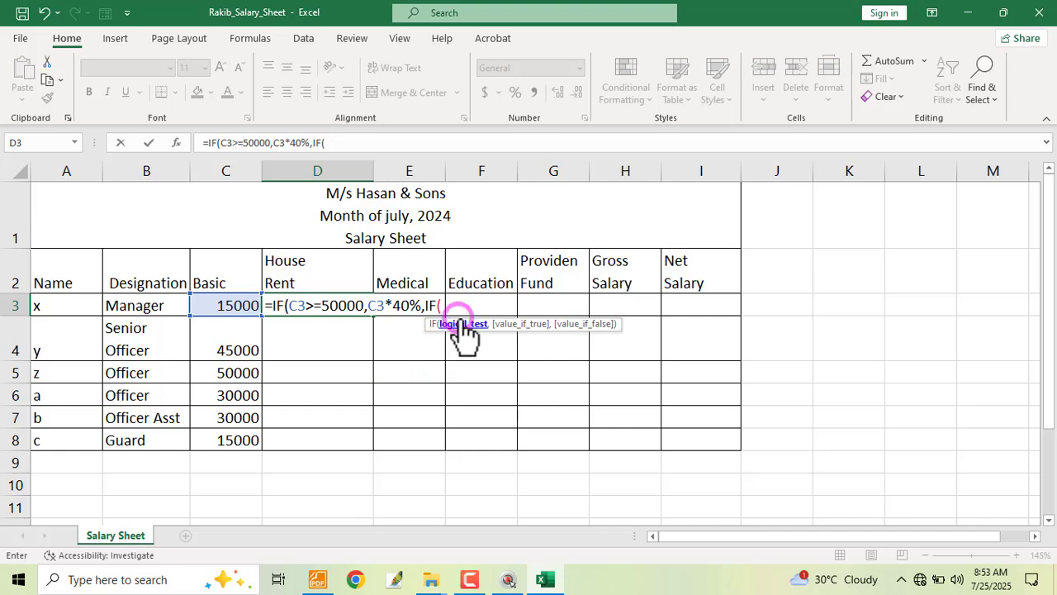
# - Give the nested IF in D3 the test C3>=30000 and the true value C3*50%, followed by a comma
pyautogui.click(217, 305)
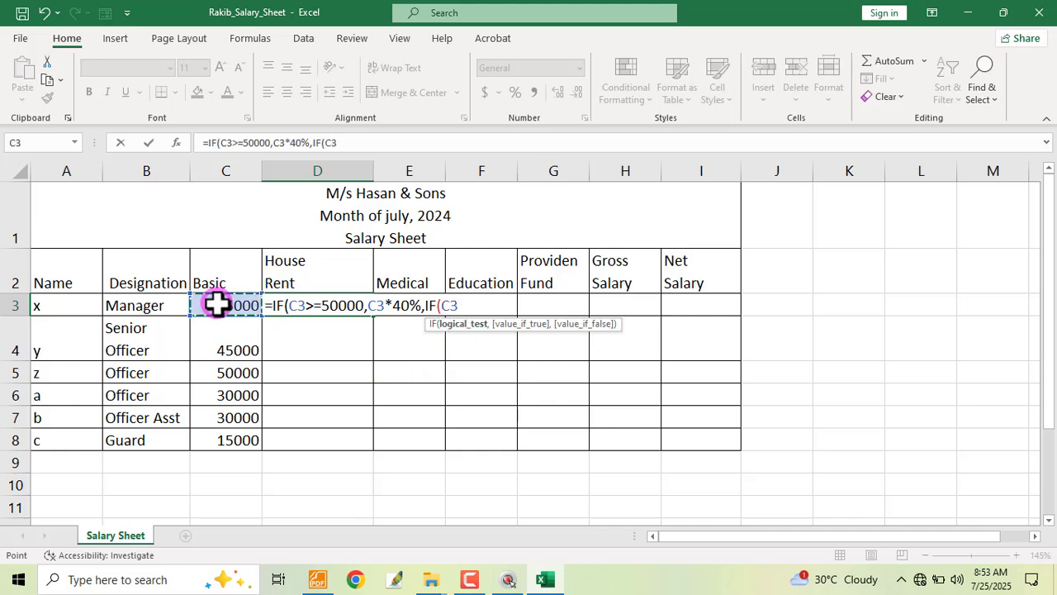
pyautogui.write('>')
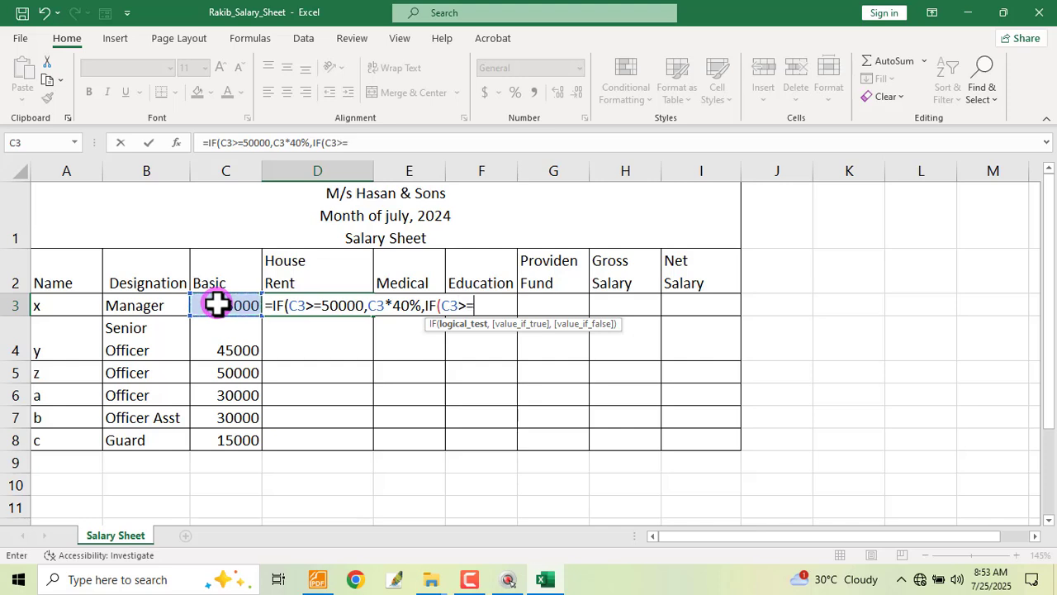
pyautogui.write('=30000,')
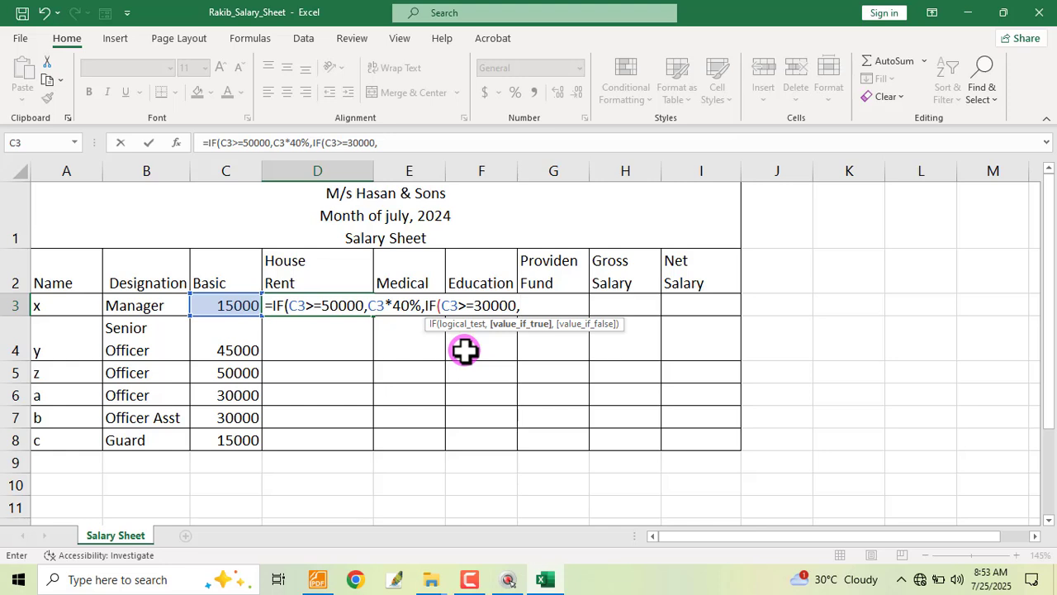
pyautogui.click(234, 305)
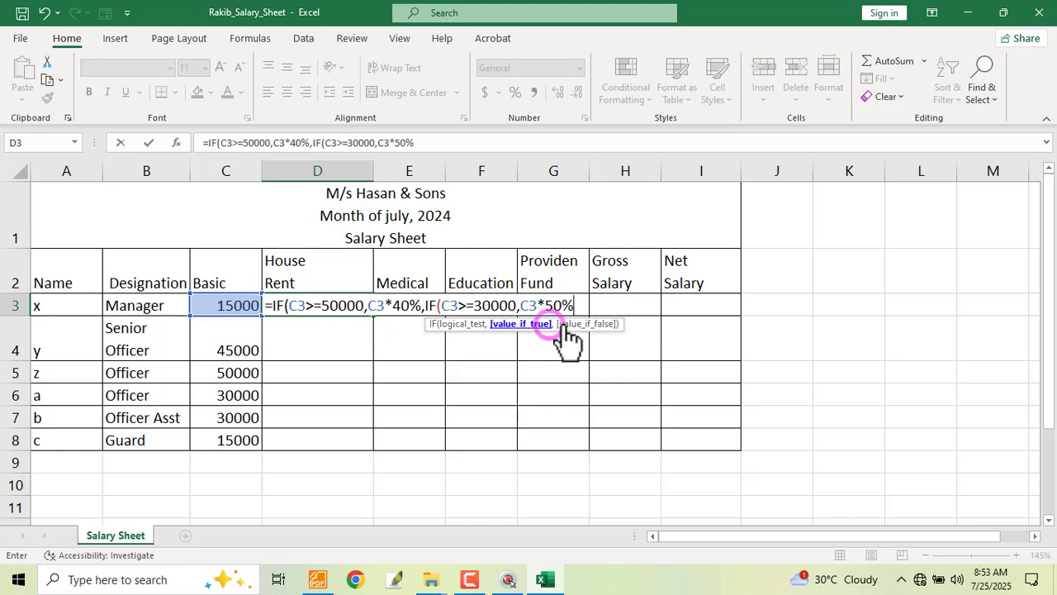
pyautogui.moveTo(518, 305); pyautogui.dragTo(475, 304)
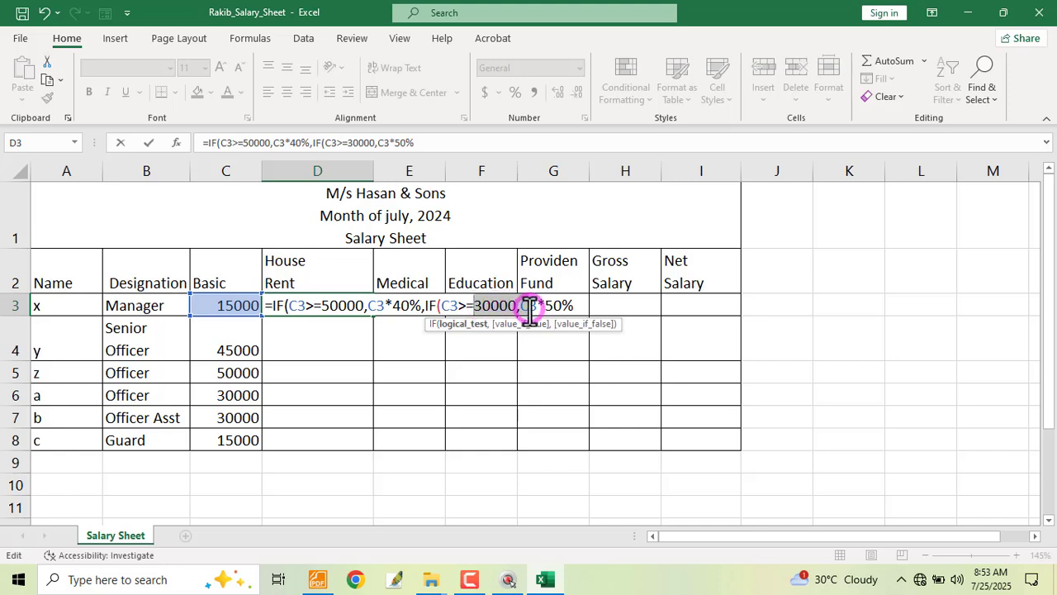
pyautogui.click(573, 306)
pyautogui.write(',')
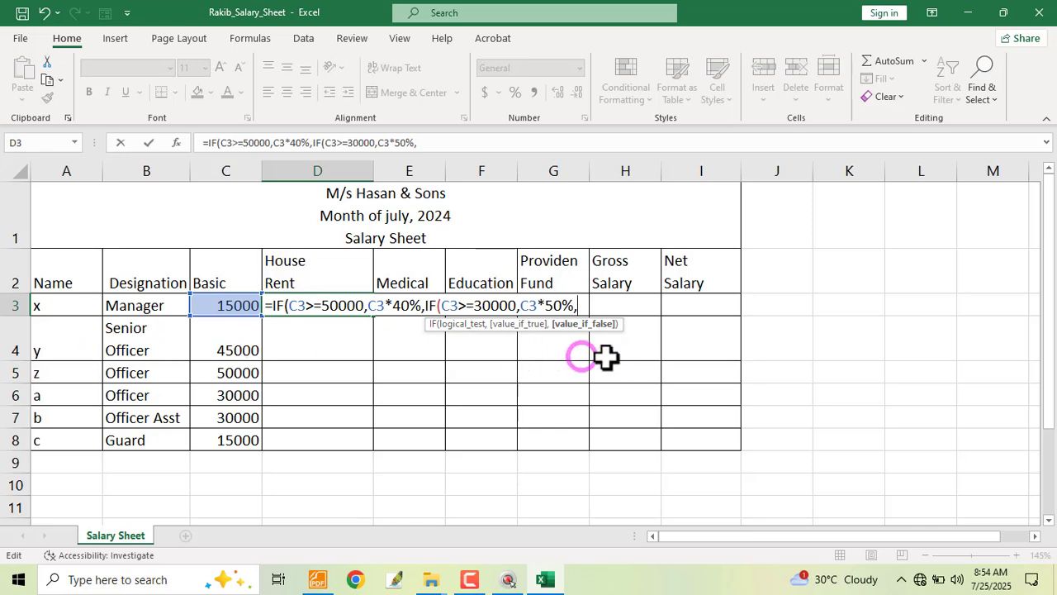
# - Underline House Rent case c in the Foxit Reader PDF from "30000" through "55% of Basic", and return to Excel
pyautogui.click(317, 579)
pyautogui.moveTo(529, 334); pyautogui.dragTo(863, 333)
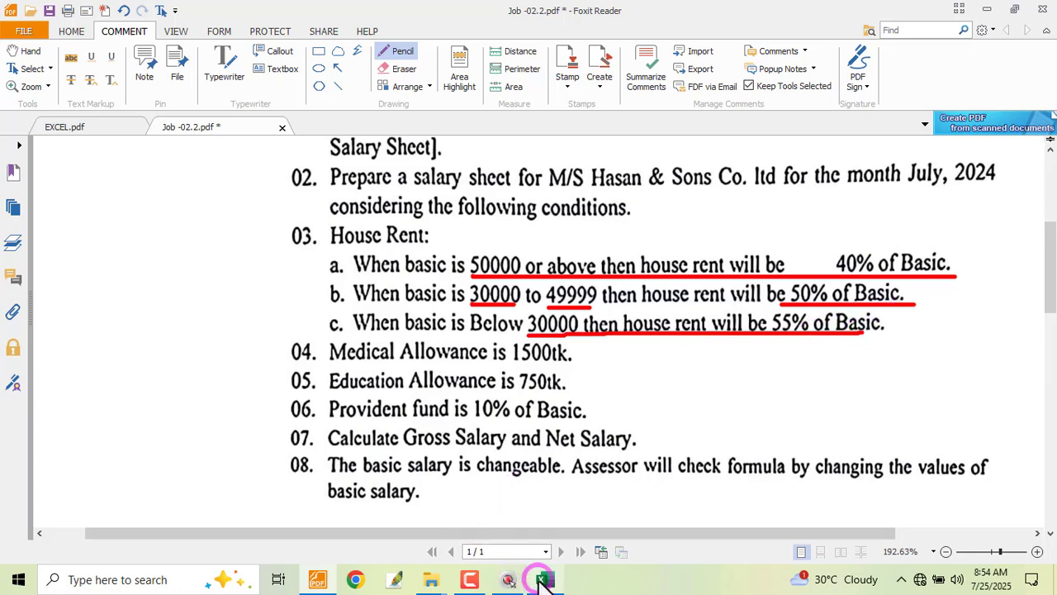
pyautogui.click(545, 579)
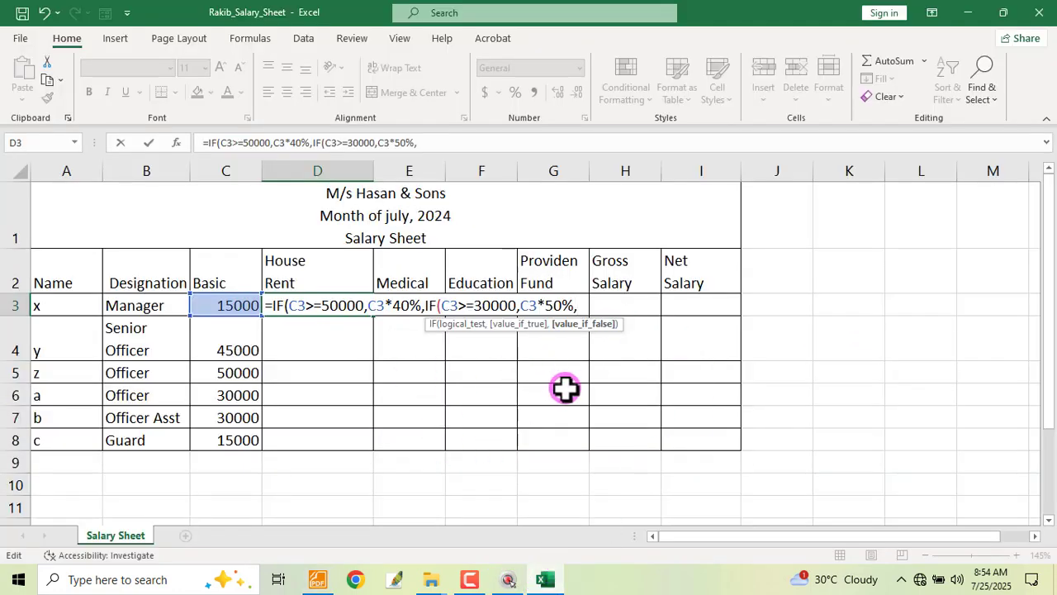
# - Finish D3's formula with C3*55% as the last value, checking the percentage in the PDF, and accept the closing-parenthesis correction
pyautogui.click(227, 303)
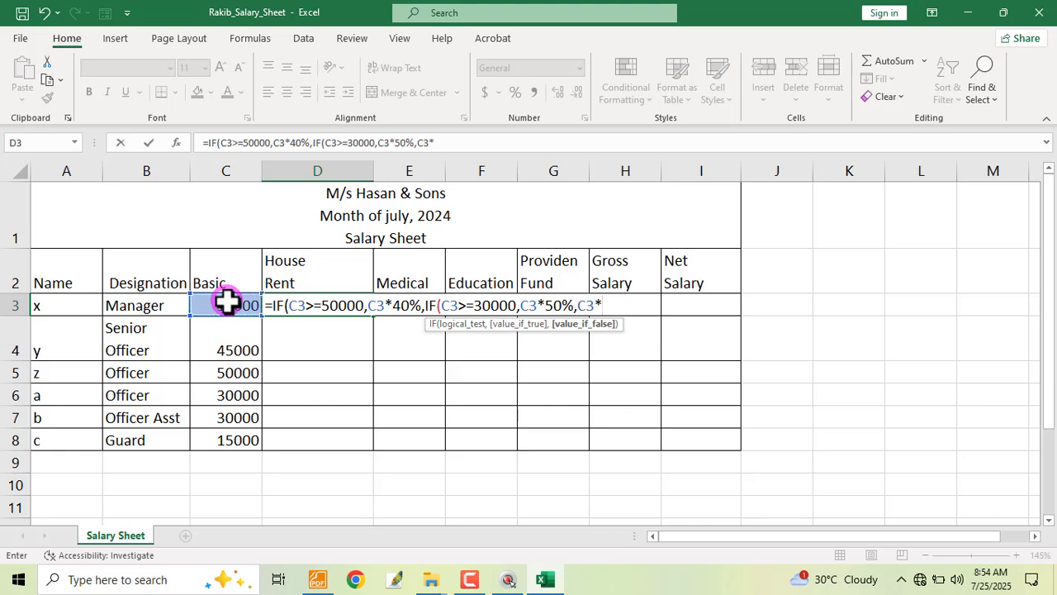
pyautogui.click(317, 579)
pyautogui.click(318, 579)
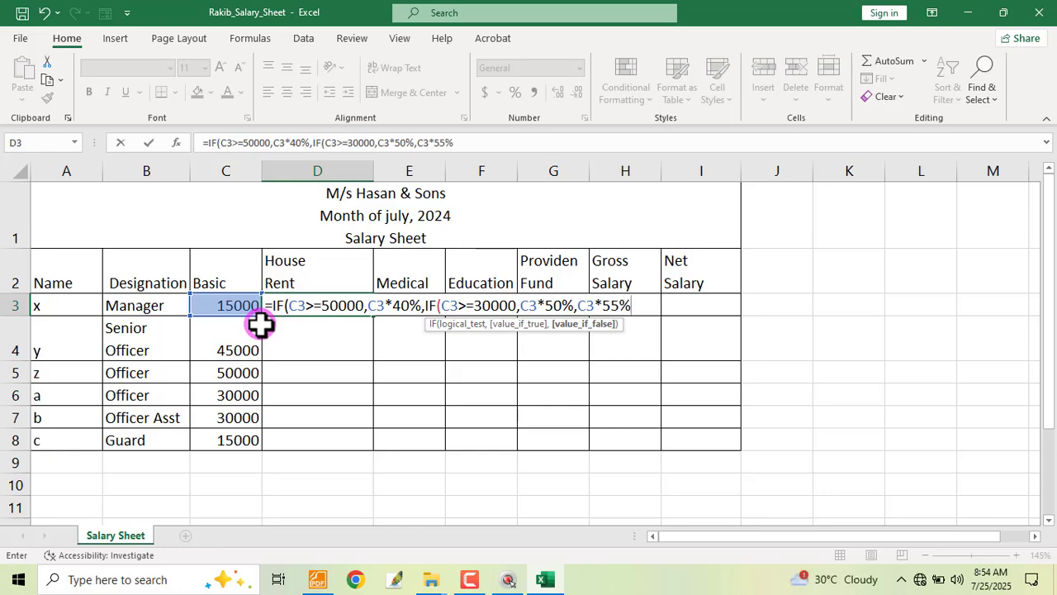
pyautogui.click(321, 577)
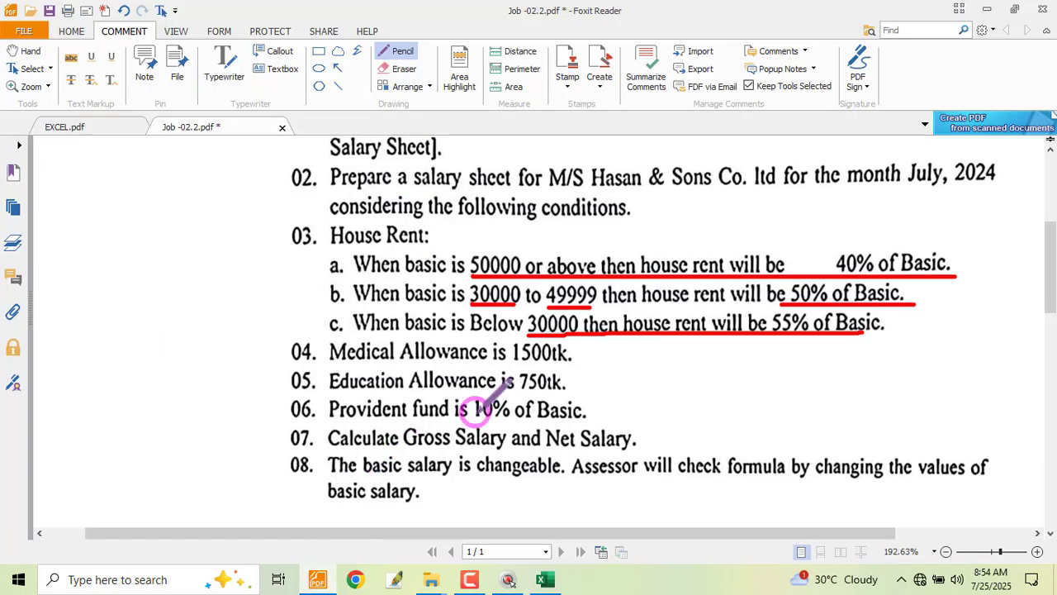
pyautogui.hotkey('alt', 'Tab')
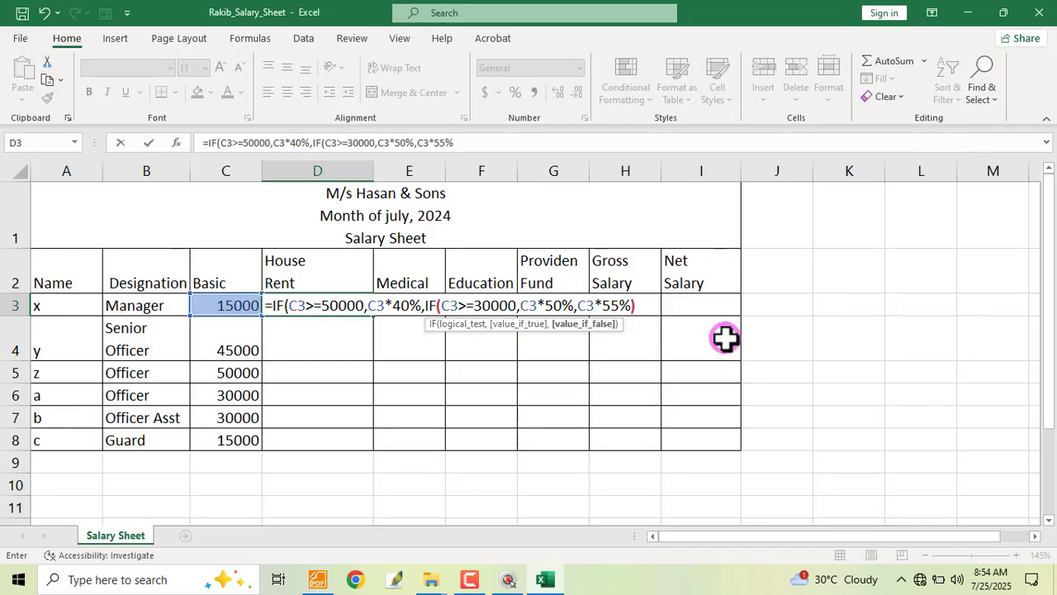
pyautogui.press('Return')
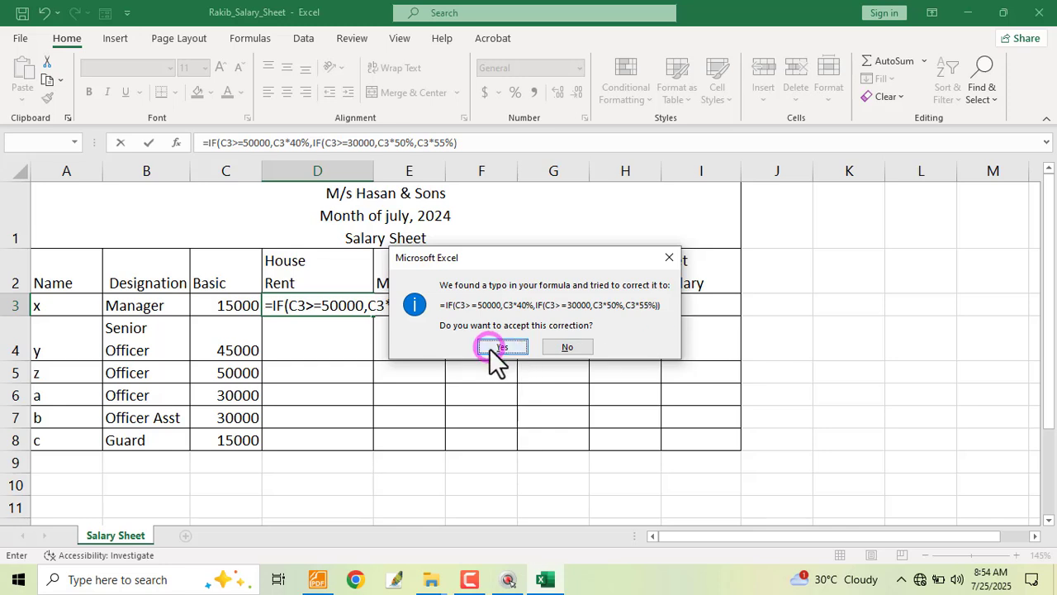
pyautogui.click(500, 347)
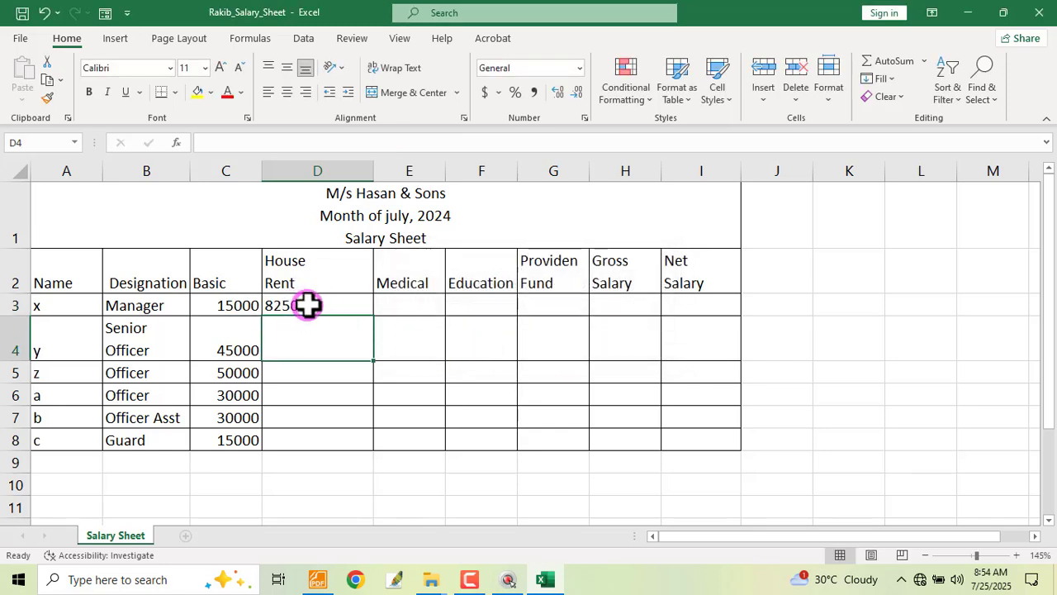
# - Fill the House Rent formula from D3 down through D8
pyautogui.click(356, 303)
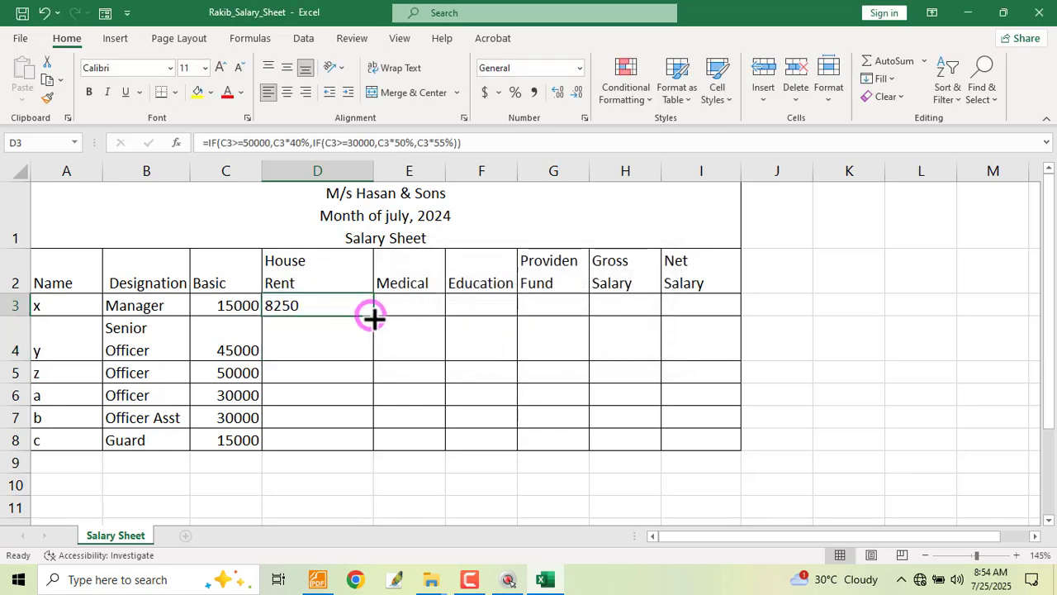
pyautogui.moveTo(373, 318); pyautogui.dragTo(368, 446)
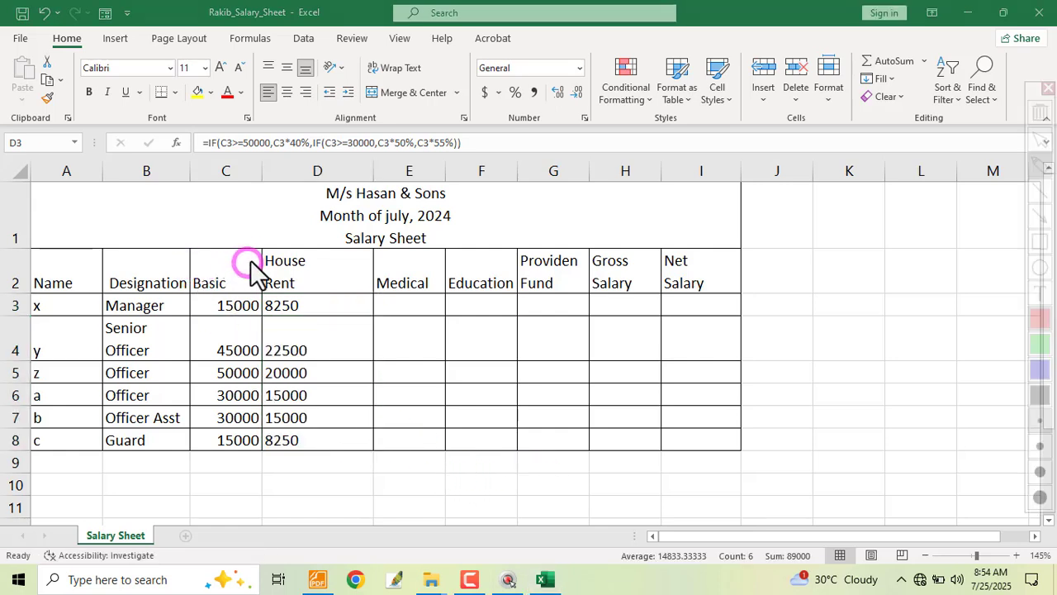
# - Annotate the screen with red boxes around C3 and D3 and arrows pointing to the Basic column, and clear the markings
pyautogui.moveTo(254, 285)
pyautogui.mouseDown()
pyautogui.moveTo(327, 412)
pyautogui.moveTo(368, 459)
pyautogui.mouseUp()
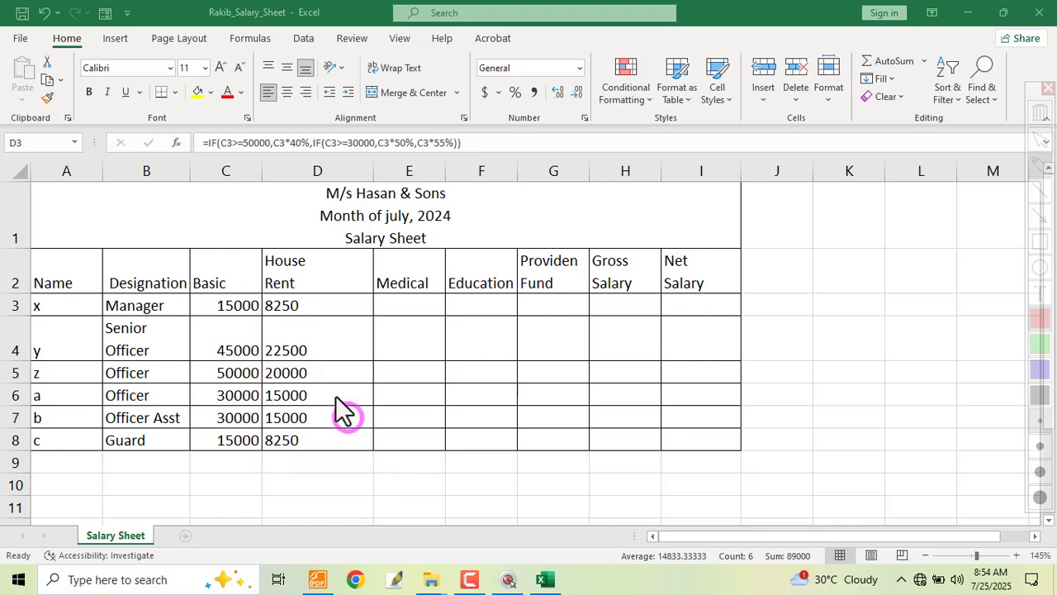
pyautogui.moveTo(268, 299)
pyautogui.mouseDown()
pyautogui.moveTo(330, 323)
pyautogui.moveTo(385, 312)
pyautogui.moveTo(376, 316)
pyautogui.mouseUp()
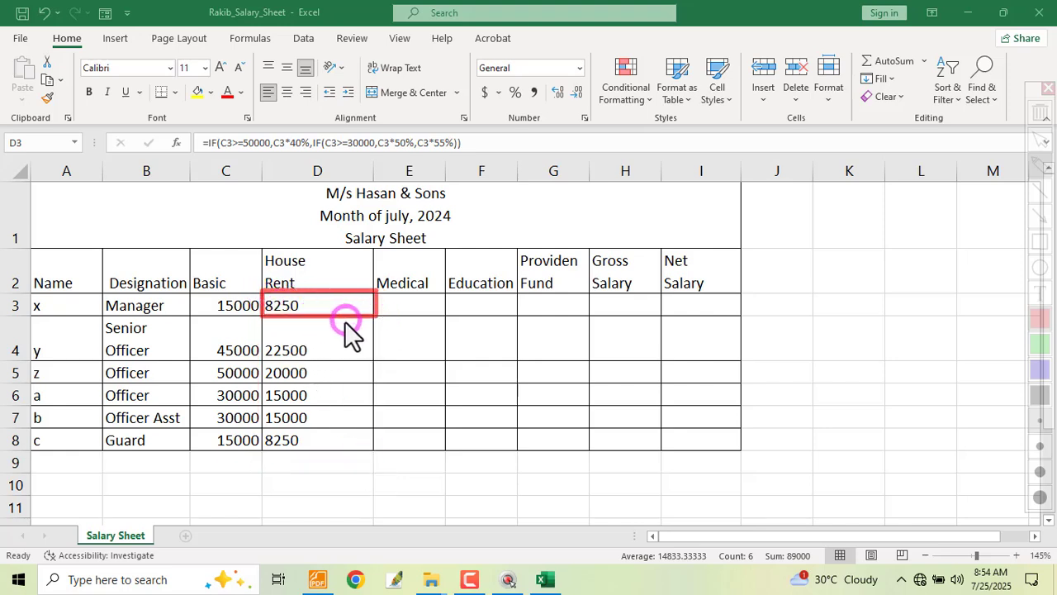
pyautogui.moveTo(331, 294)
pyautogui.mouseDown()
pyautogui.moveTo(281, 248)
pyautogui.moveTo(228, 281)
pyautogui.moveTo(225, 266)
pyautogui.moveTo(224, 283)
pyautogui.moveTo(244, 282)
pyautogui.mouseUp()
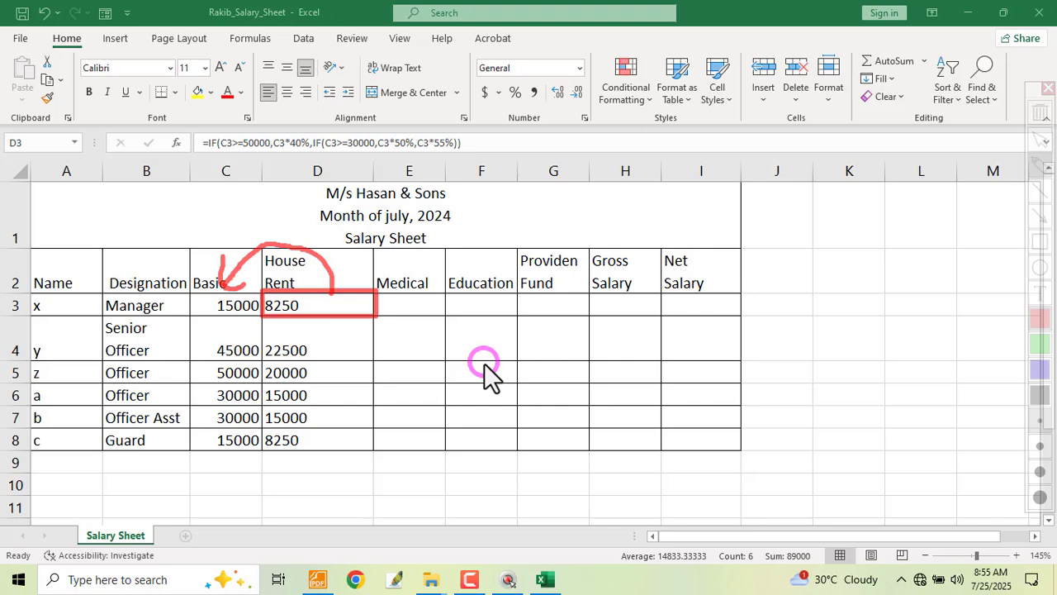
pyautogui.moveTo(177, 237)
pyautogui.mouseDown()
pyautogui.moveTo(188, 276)
pyautogui.moveTo(230, 281)
pyautogui.mouseUp()
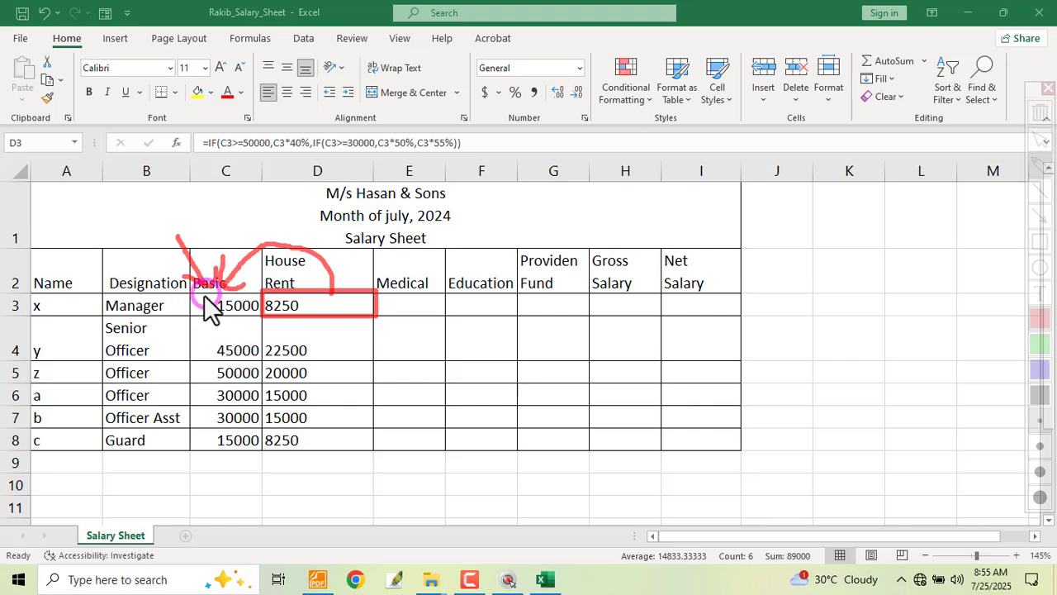
pyautogui.moveTo(189, 294); pyautogui.dragTo(262, 317)
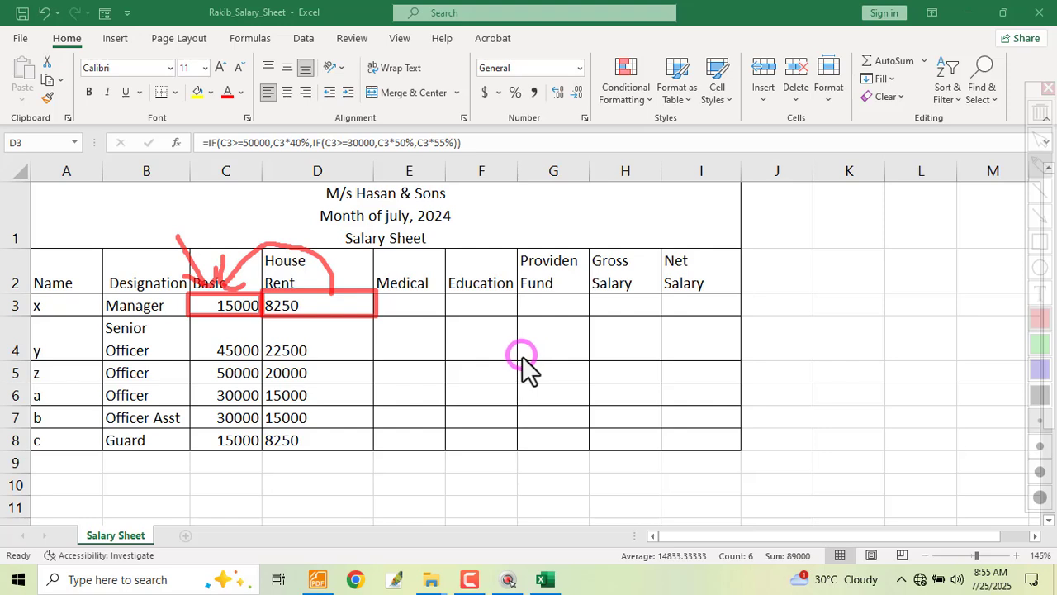
pyautogui.press('Escape')
pyautogui.hotkey('ctrl', 'shift', 'd')
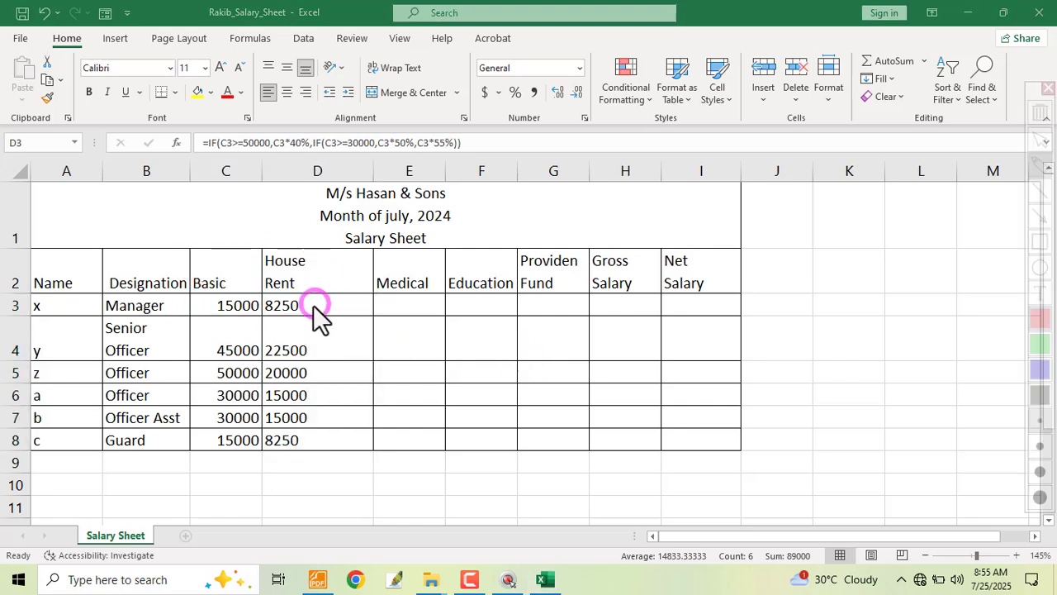
pyautogui.moveTo(258, 292); pyautogui.dragTo(357, 317)
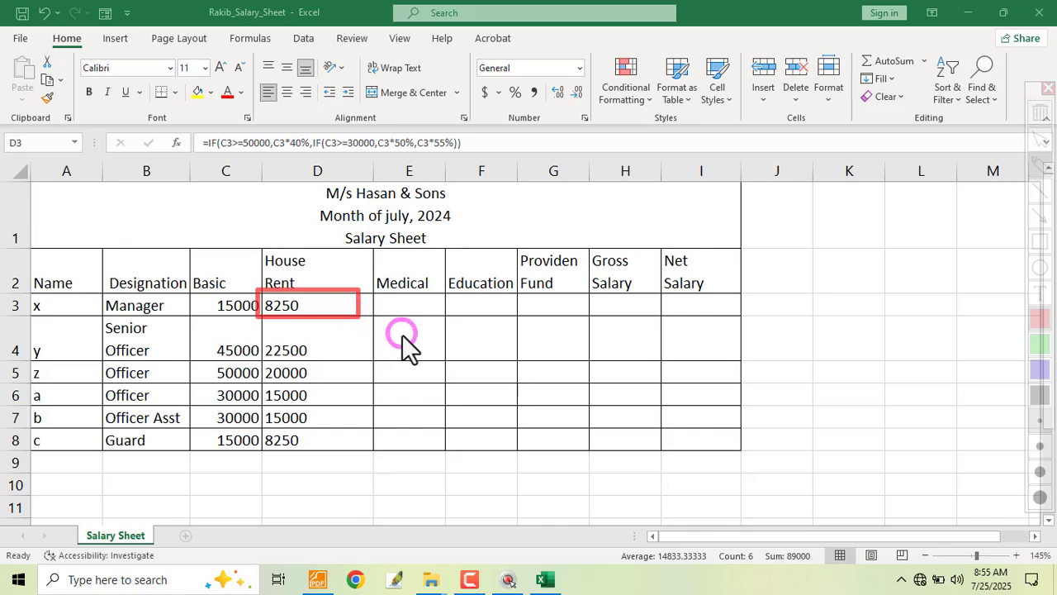
pyautogui.press('Escape')
# - Tick items 03 and 04 in the Foxit Reader PDF, underline "Medical Allowance" and "1500tk.", and return to Excel
pyautogui.click(317, 579)
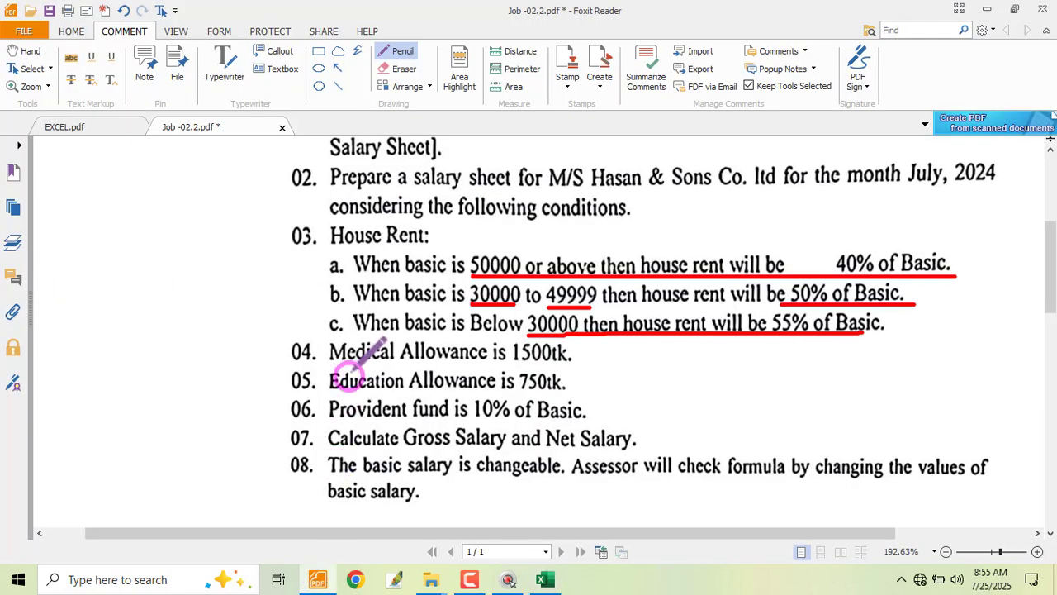
pyautogui.moveTo(295, 232)
pyautogui.mouseDown()
pyautogui.moveTo(334, 220)
pyautogui.moveTo(322, 240)
pyautogui.moveTo(343, 231)
pyautogui.mouseUp()
pyautogui.scroll(-1, 442, 302)
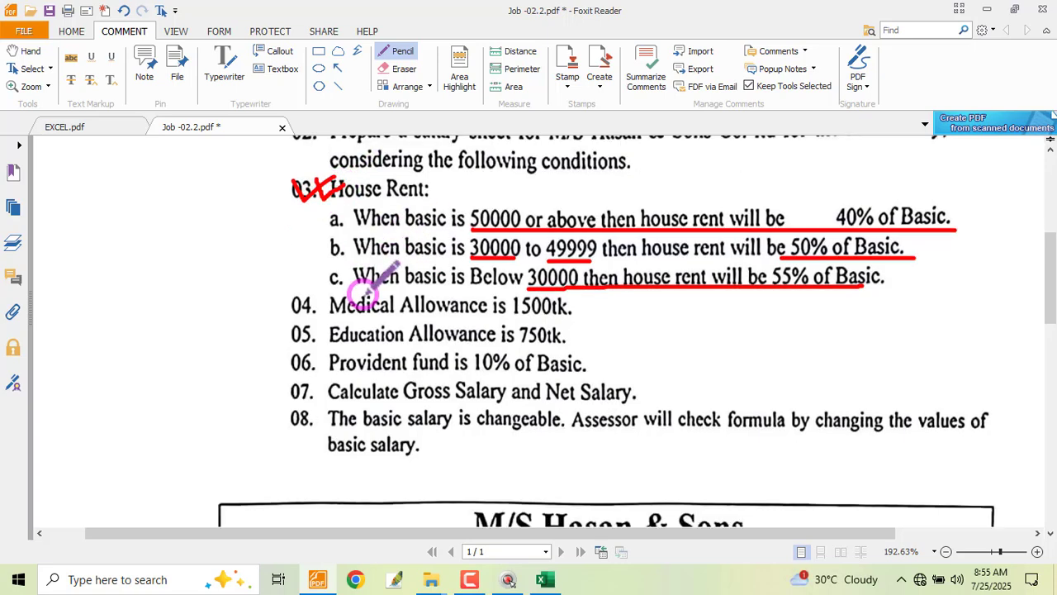
pyautogui.scroll(-2, 347, 275)
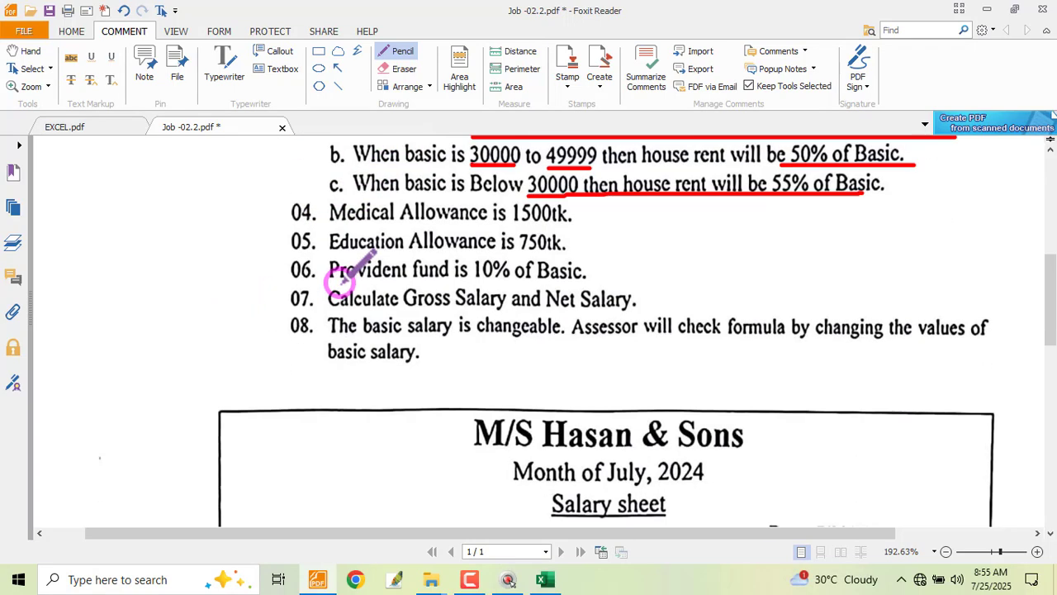
pyautogui.moveTo(278, 203)
pyautogui.mouseDown()
pyautogui.moveTo(313, 196)
pyautogui.moveTo(363, 221)
pyautogui.moveTo(592, 221)
pyautogui.mouseUp()
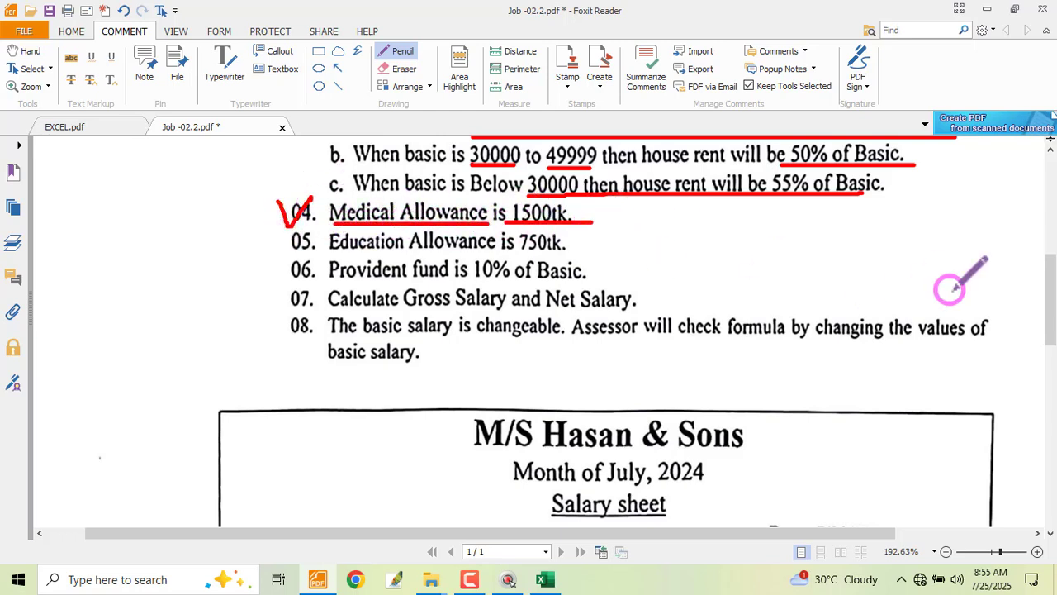
pyautogui.hotkey('alt', 'Tab')
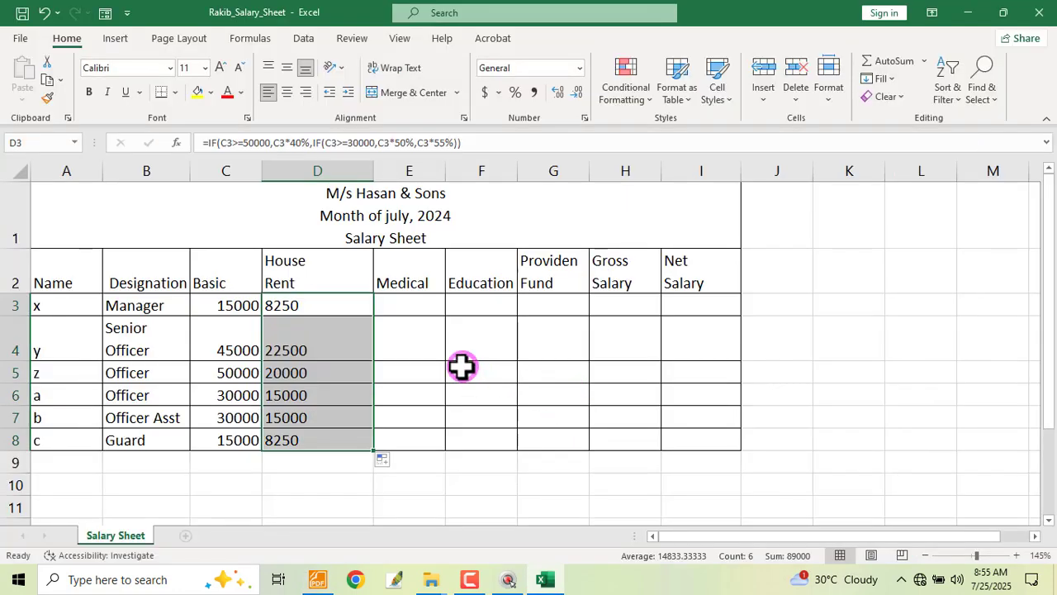
# - Enter 1500 as the Medical allowance in E3 and fill it down through E8
pyautogui.click(415, 306)
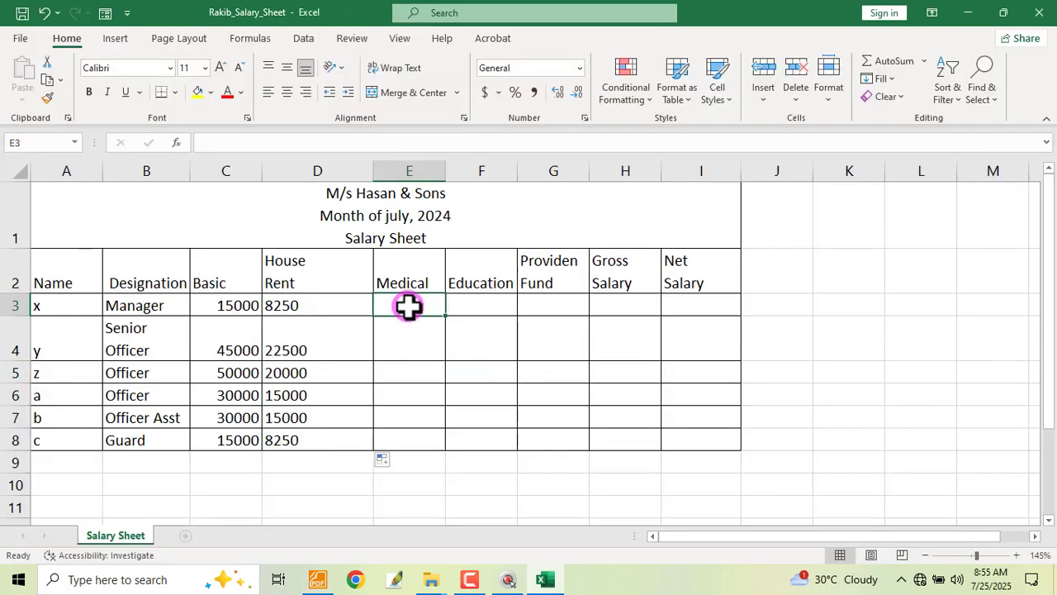
pyautogui.write('1500')
pyautogui.press('Return')
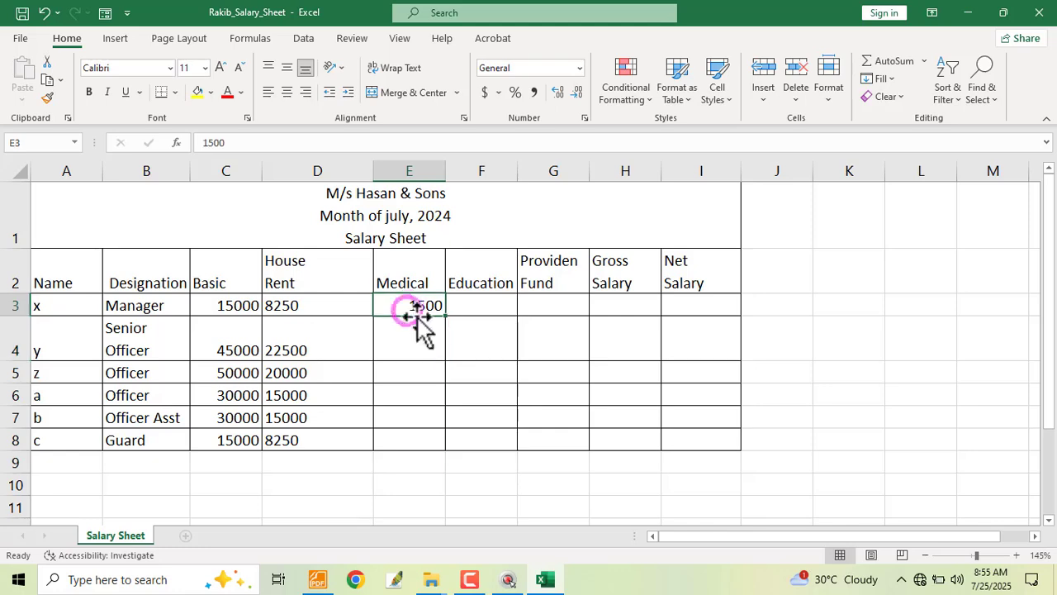
pyautogui.click(410, 309)
pyautogui.moveTo(446, 316); pyautogui.dragTo(429, 446)
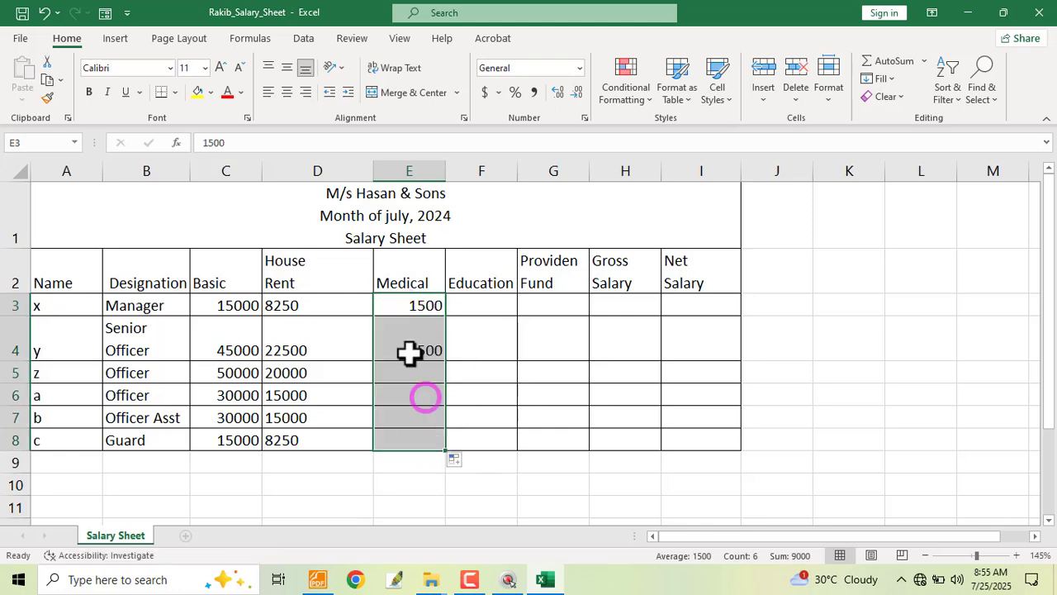
# - Replace the underline beneath "1500tk." in the Foxit Reader PDF with one under only "tk.", and return to Excel
pyautogui.click(319, 576)
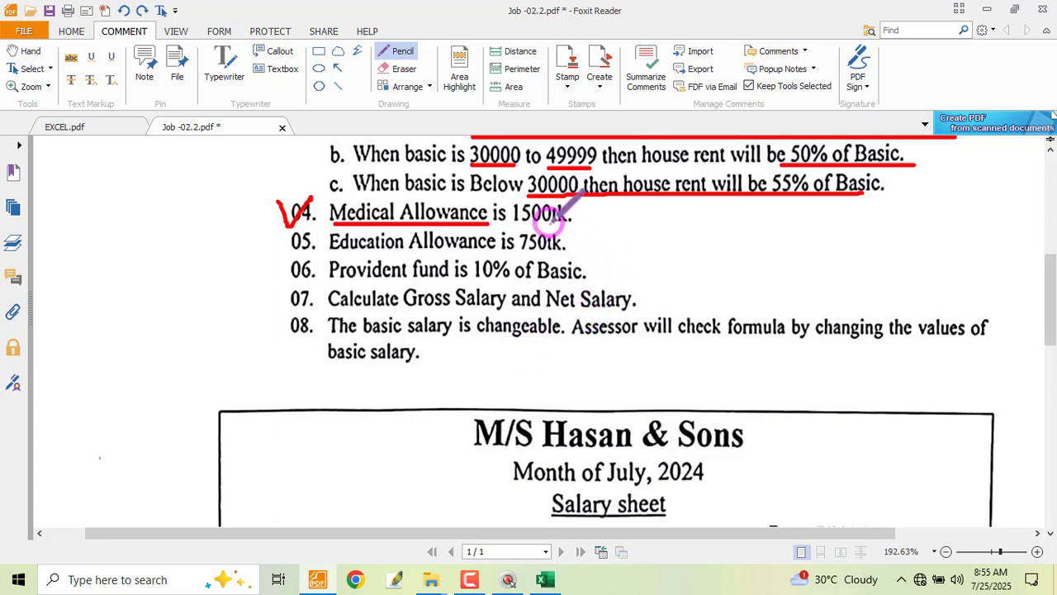
pyautogui.moveTo(514, 223); pyautogui.dragTo(572, 223)
pyautogui.hotkey('alt', 'Tab')
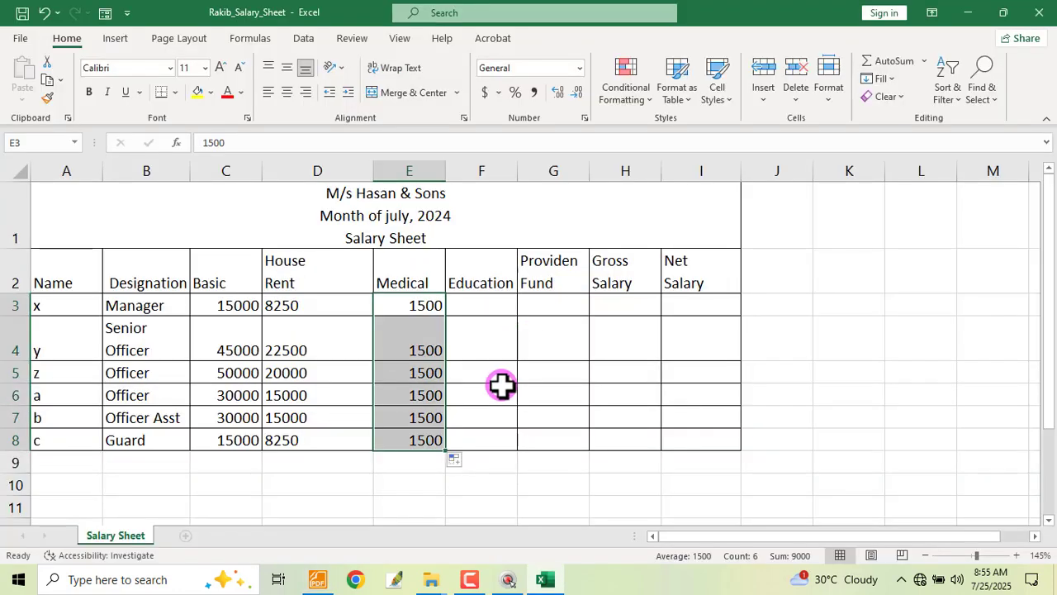
# - Apply the custom number format General "TK" to the Medical values in E3:E8, and mark the column with an on-screen box
pyautogui.click(481, 459)
pyautogui.moveTo(413, 305); pyautogui.dragTo(395, 440)
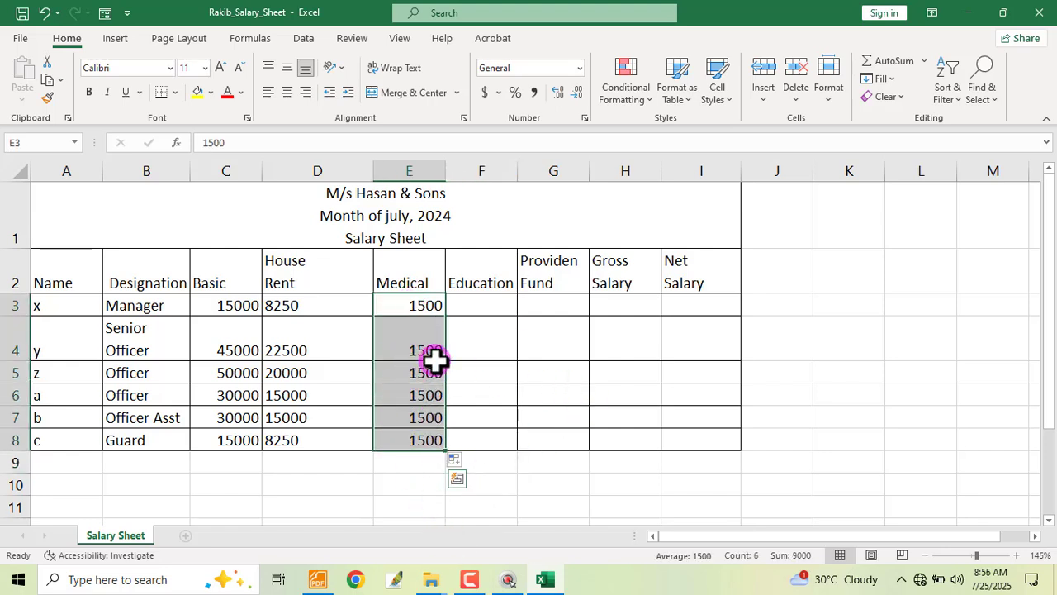
pyautogui.click(583, 117)
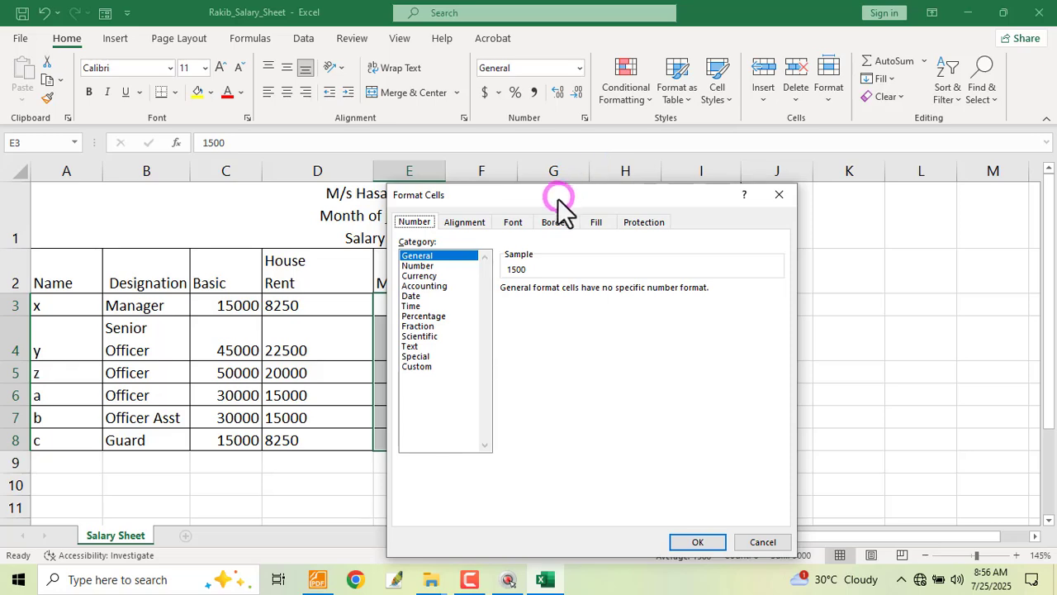
pyautogui.moveTo(557, 198); pyautogui.dragTo(712, 153)
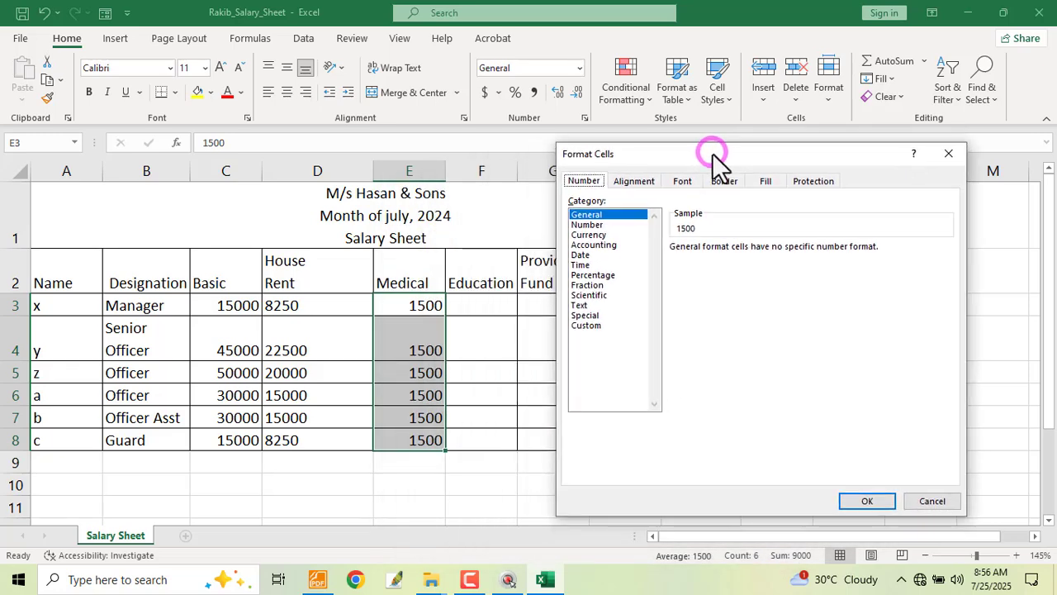
pyautogui.click(596, 324)
pyautogui.click(734, 262)
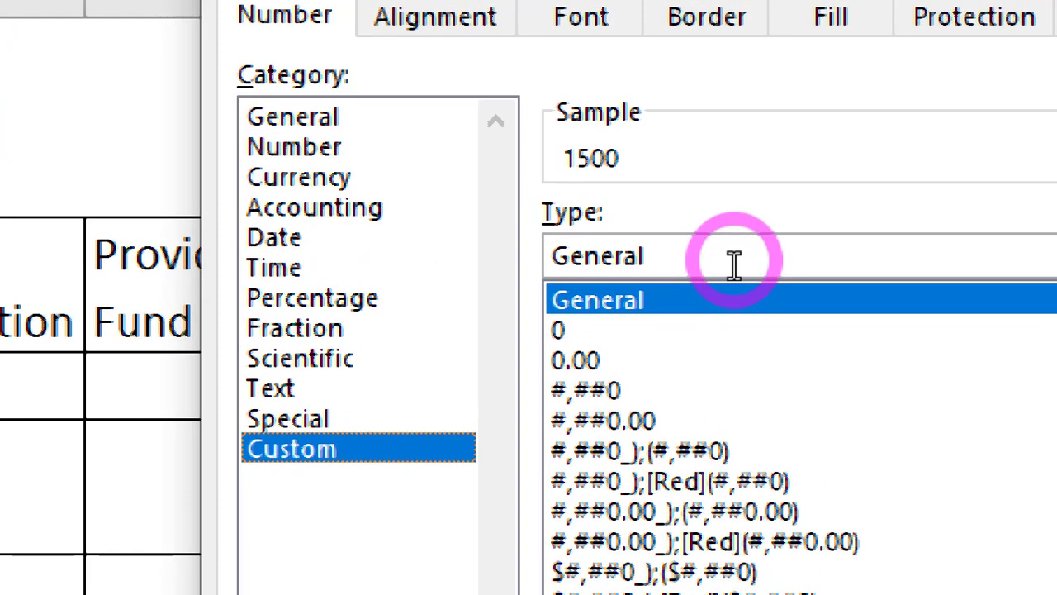
pyautogui.click(717, 260)
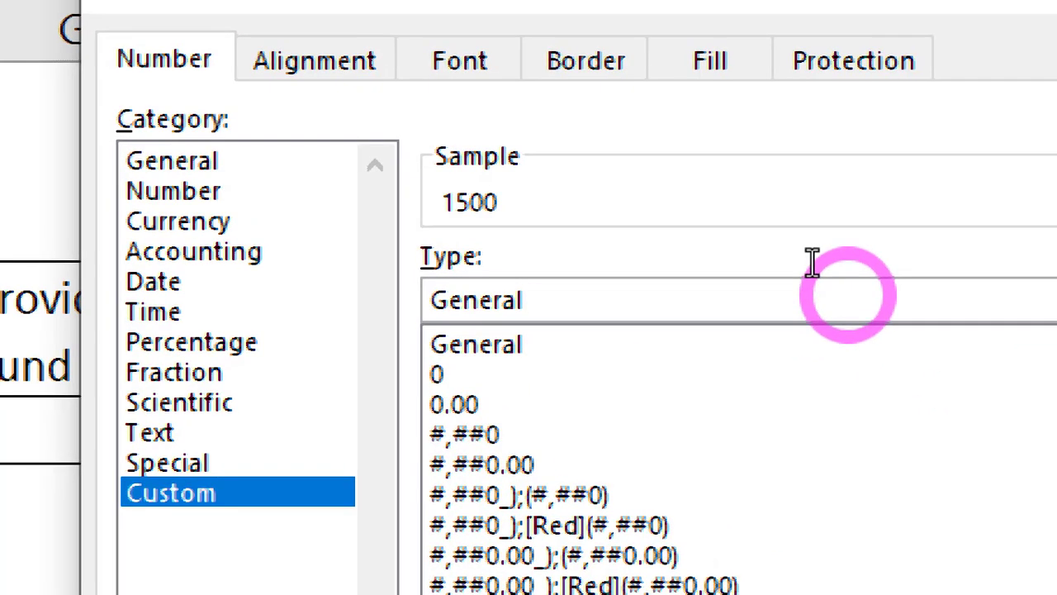
pyautogui.write('"TK')
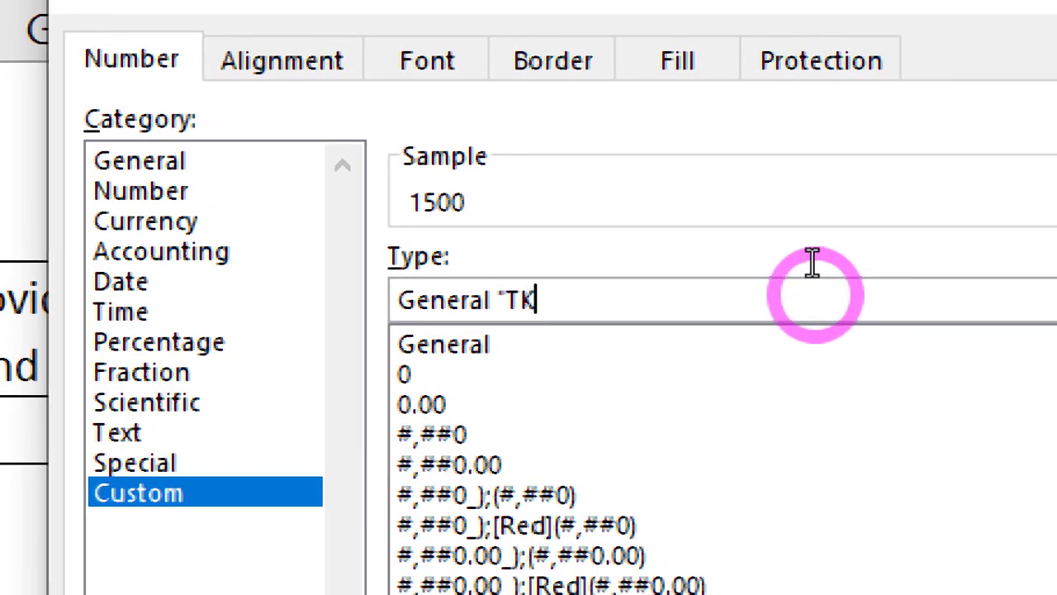
pyautogui.write('"')
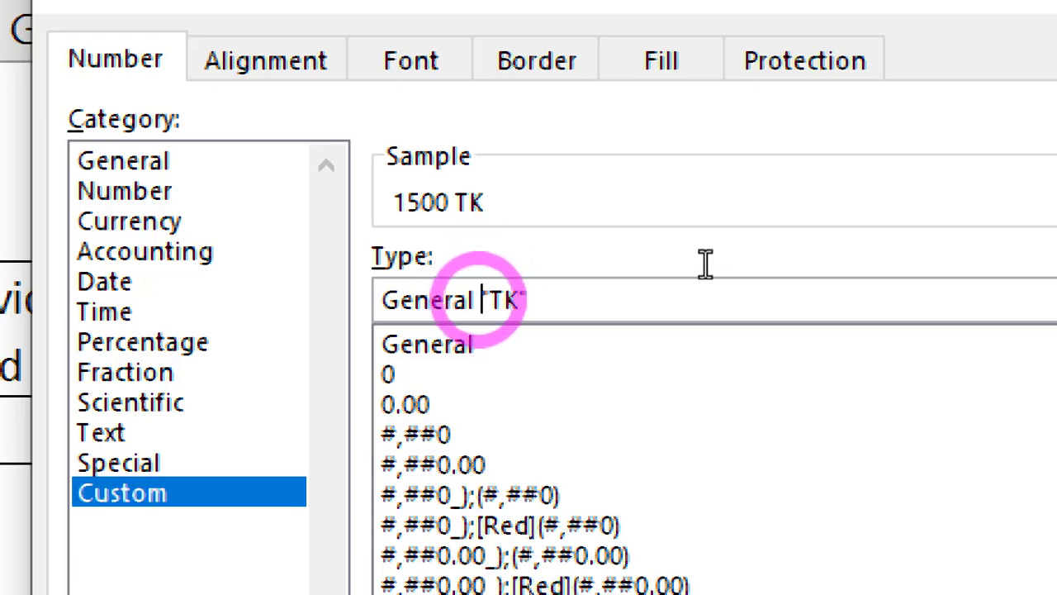
pyautogui.press('BackSpace')
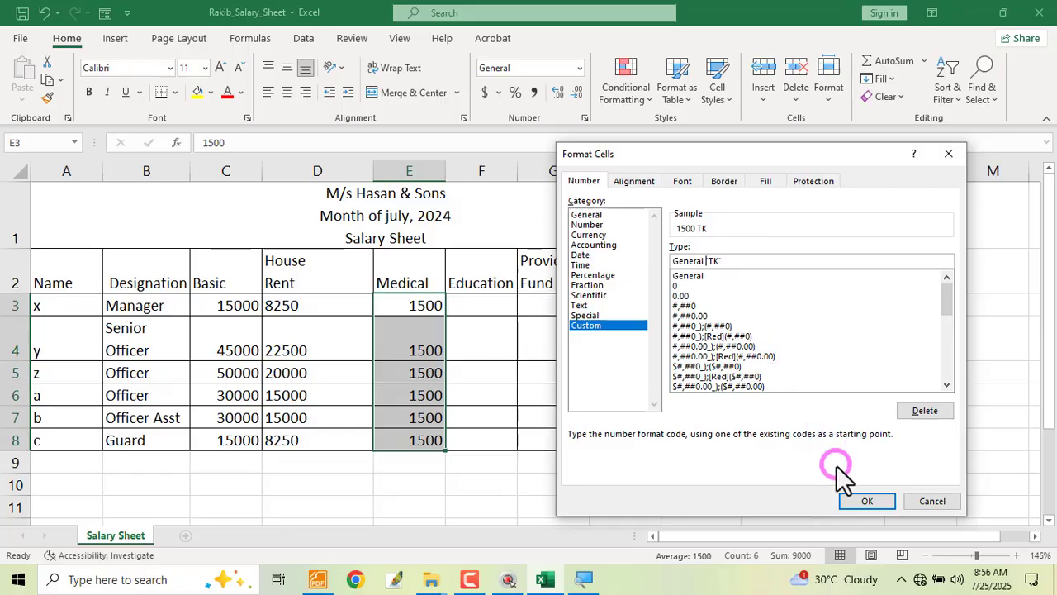
pyautogui.click(868, 500)
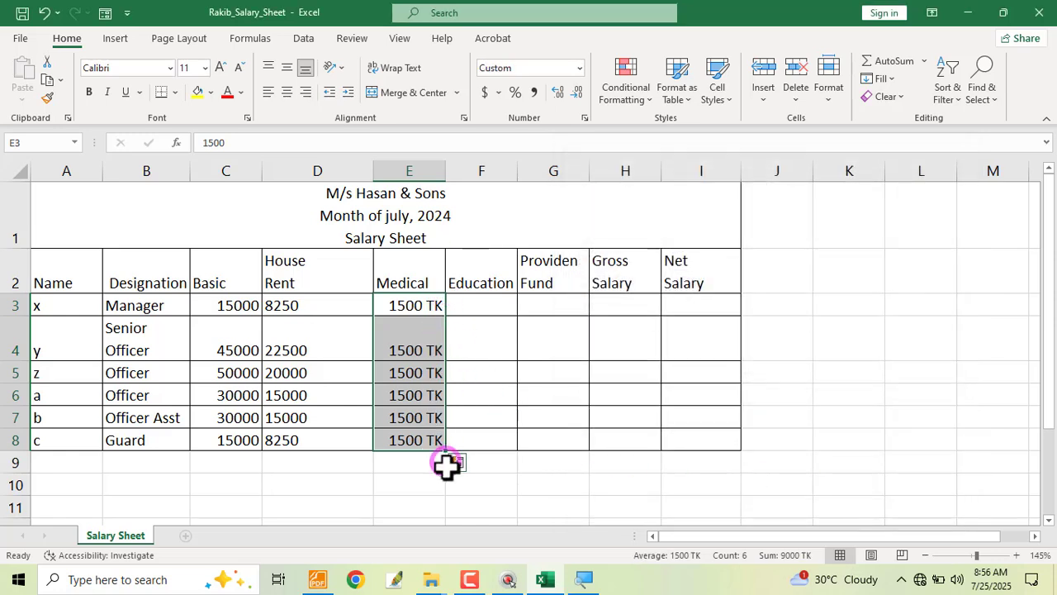
pyautogui.click(499, 483)
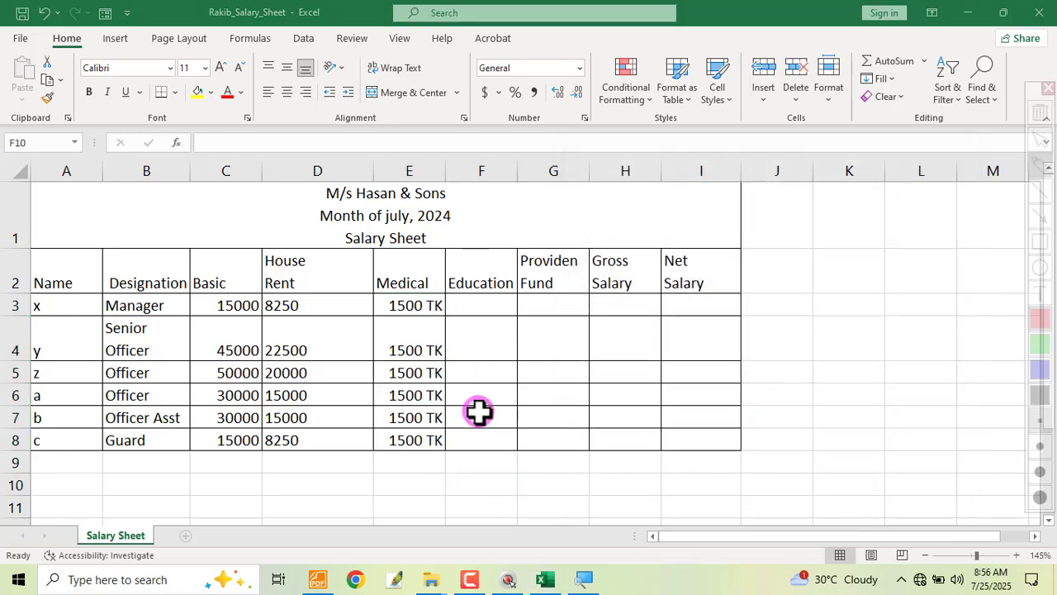
pyautogui.moveTo(376, 285); pyautogui.dragTo(450, 459)
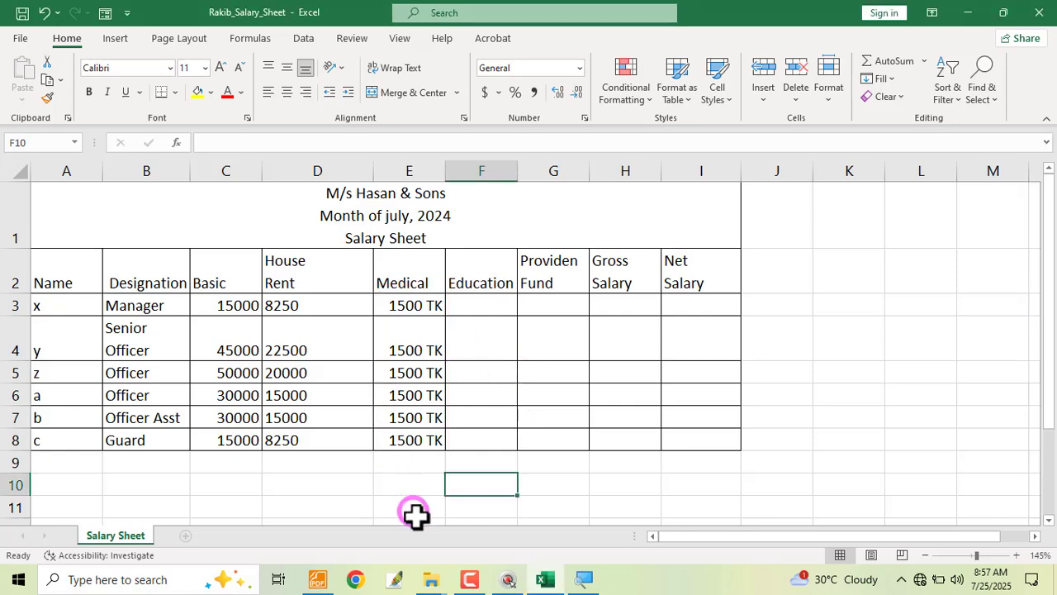
# - Tick item 05 and underline "Education Allowance is 750tk." in the Foxit Reader PDF, and return to Excel
pyautogui.click(317, 578)
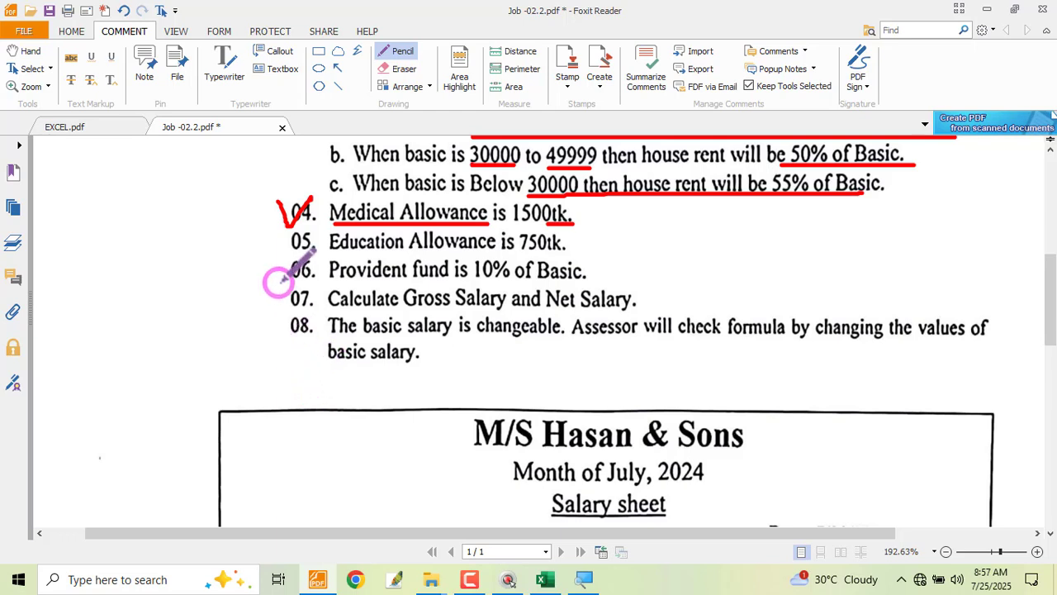
pyautogui.moveTo(288, 234)
pyautogui.mouseDown()
pyautogui.moveTo(417, 252)
pyautogui.moveTo(571, 252)
pyautogui.mouseUp()
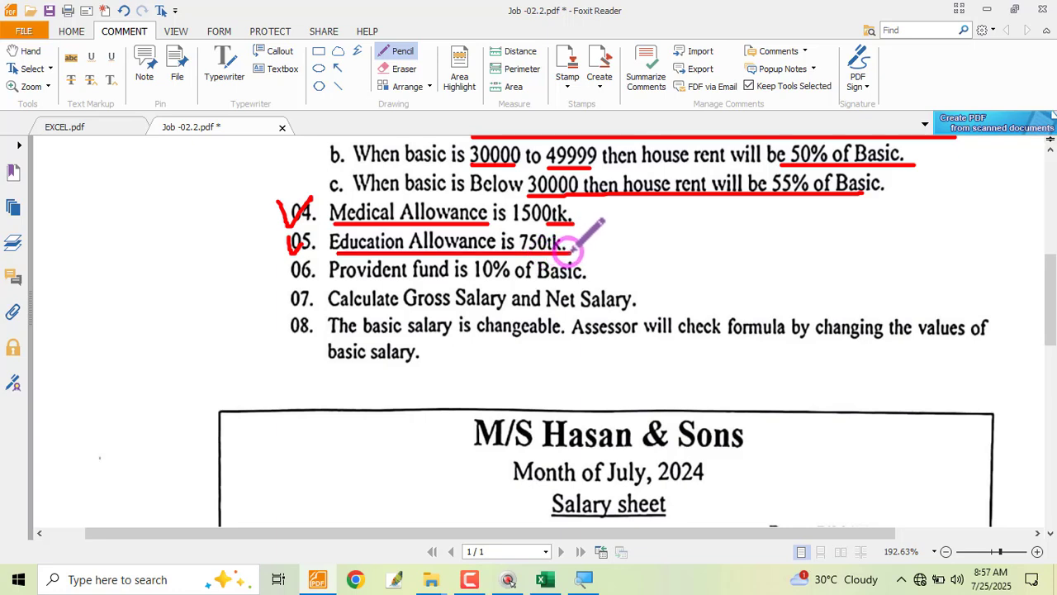
pyautogui.hotkey('alt', 'Tab')
# - Enter 750 as the Education allowance in F3 and fill it down through F8
pyautogui.click(496, 302)
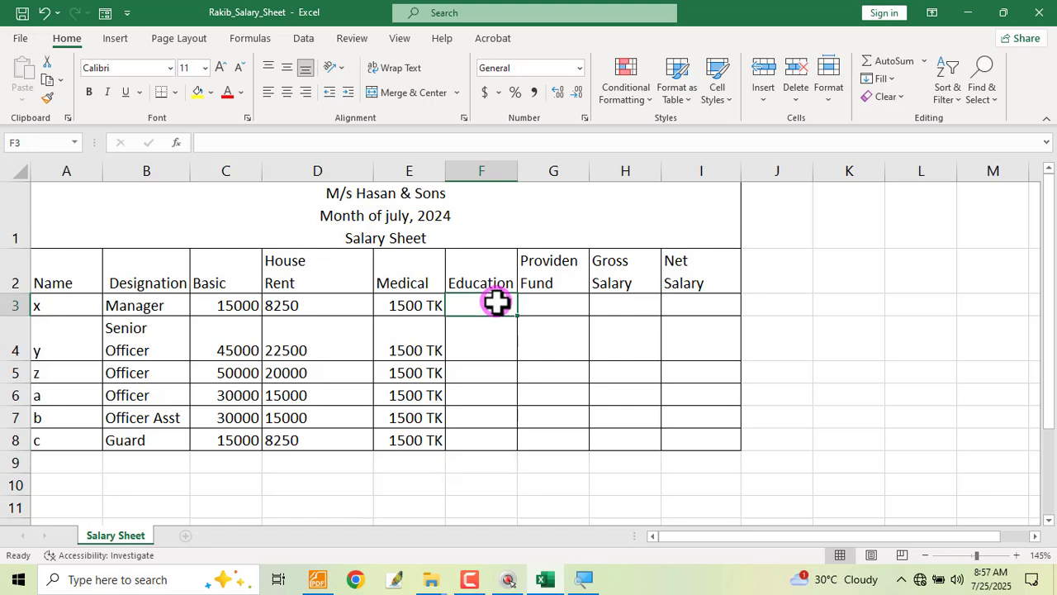
pyautogui.write('750')
pyautogui.press('Return')
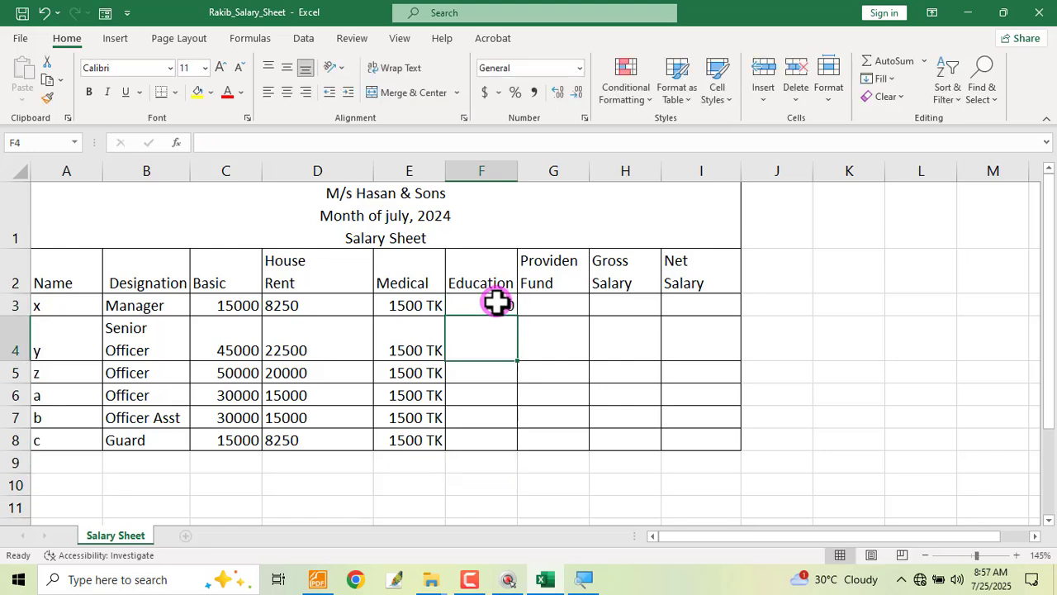
pyautogui.click(495, 303)
pyautogui.moveTo(519, 314); pyautogui.dragTo(495, 461)
pyautogui.click(509, 347)
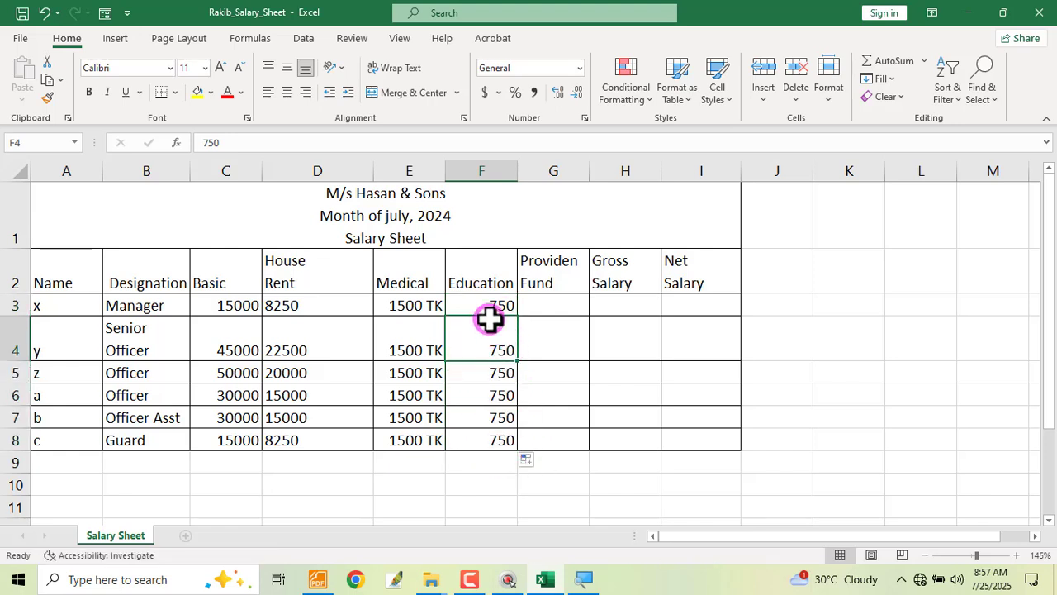
# - Apply the custom number format General "TK" to the Education values in F3:F8
pyautogui.moveTo(482, 295); pyautogui.dragTo(465, 431)
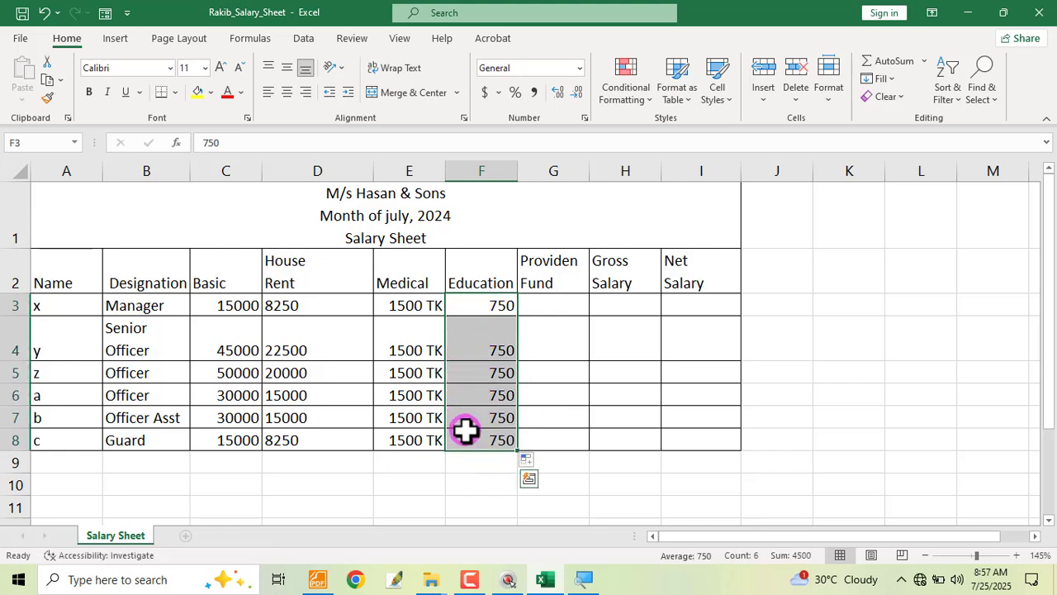
pyautogui.click(584, 118)
pyautogui.moveTo(660, 158); pyautogui.dragTo(704, 102)
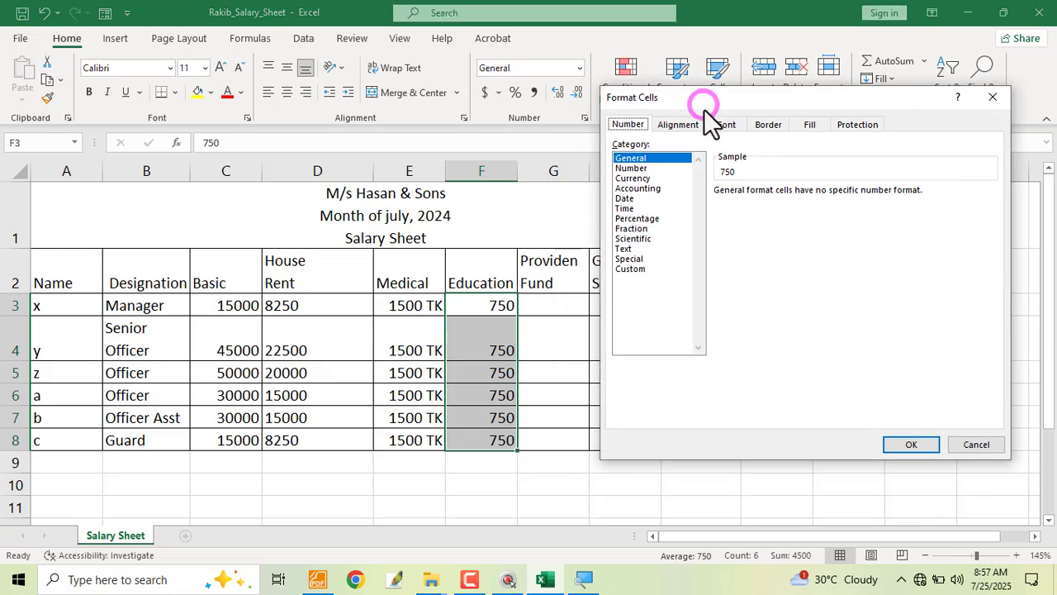
pyautogui.click(637, 268)
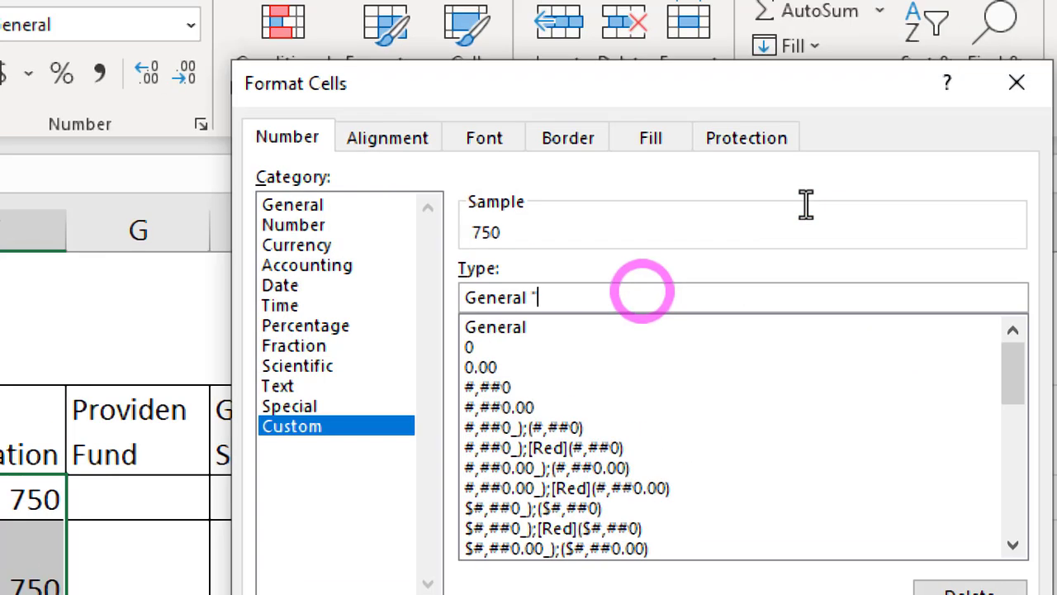
pyautogui.write('"T')
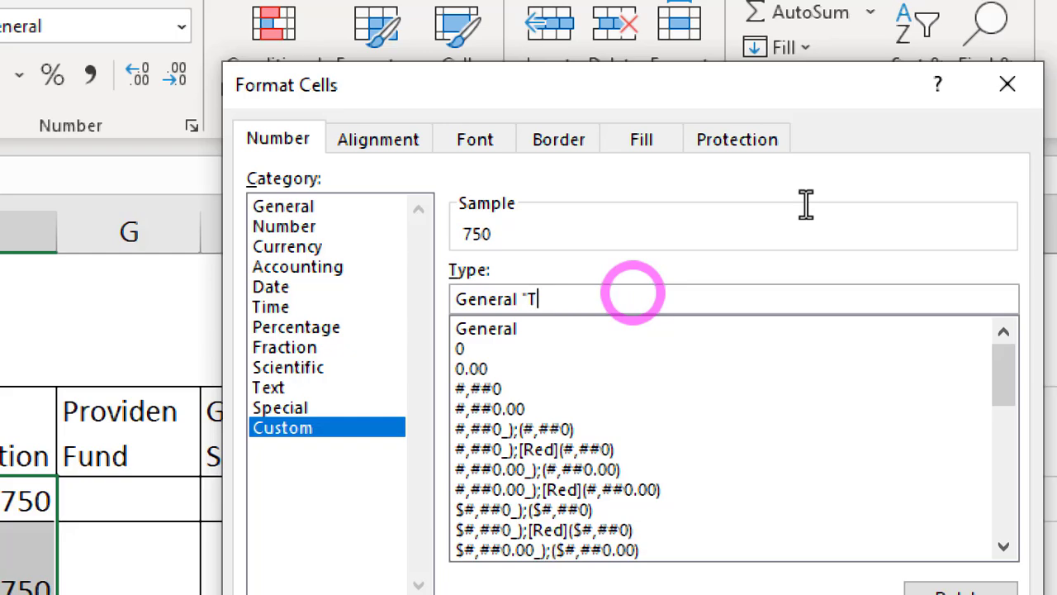
pyautogui.write('K"')
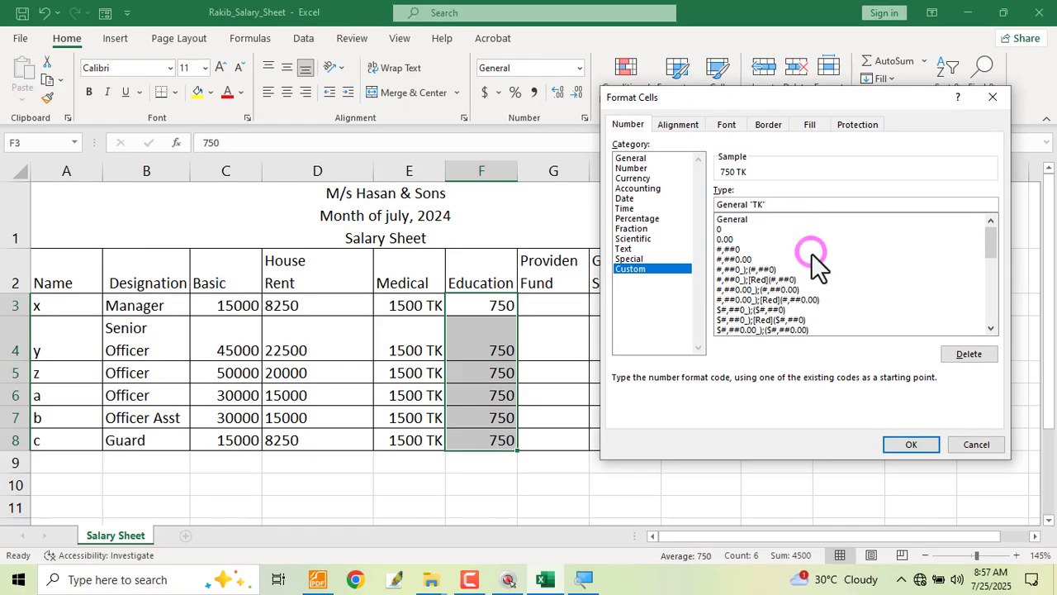
pyautogui.click(896, 446)
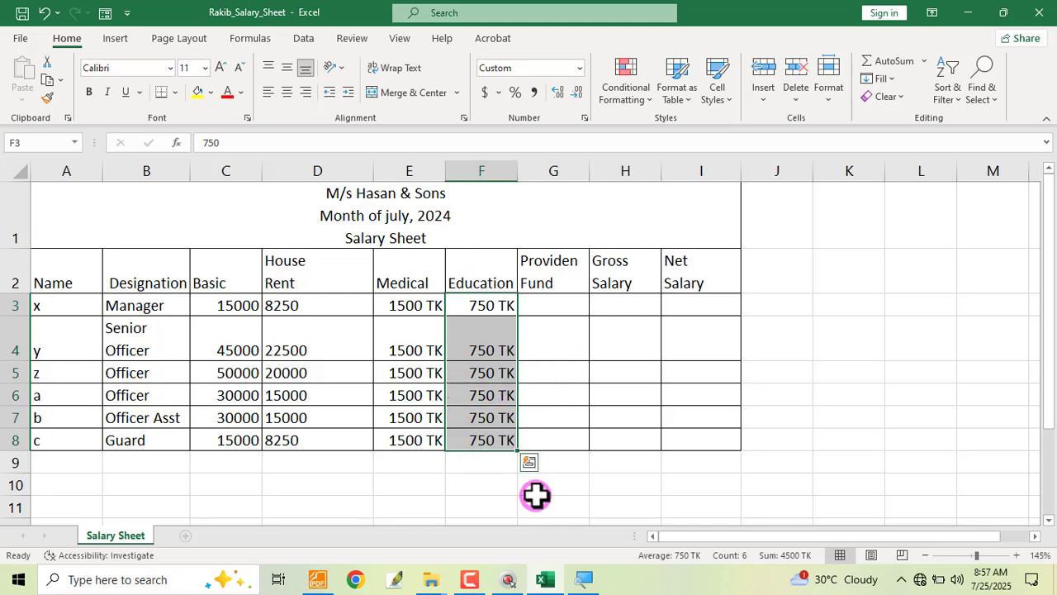
# - Tick item 06 and underline "Provident fund" and "10% of Basic" in the Foxit Reader PDF, and return to Excel with screen annotation on
pyautogui.click(322, 578)
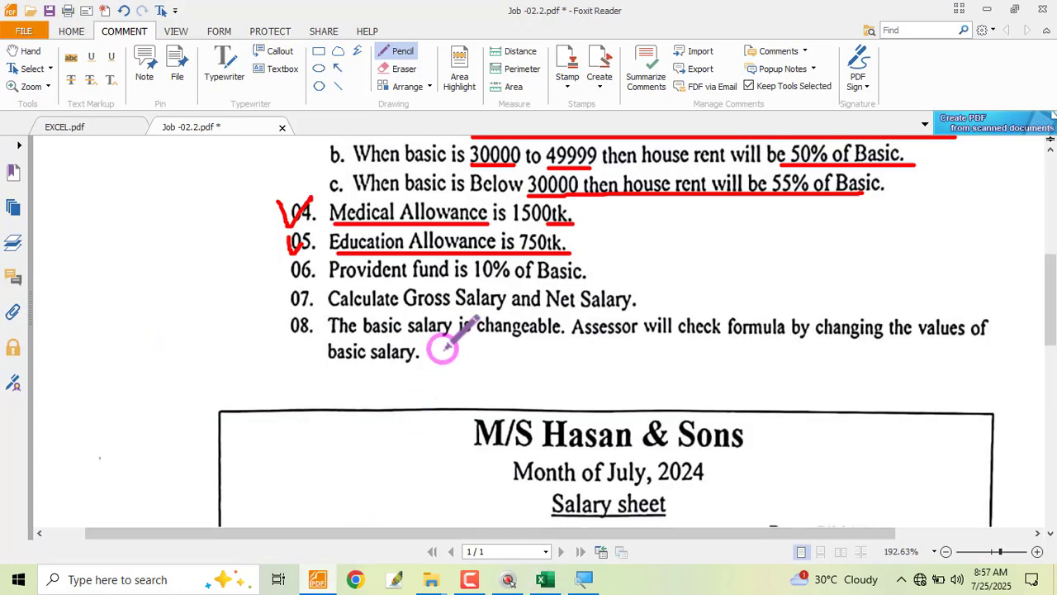
pyautogui.moveTo(275, 266); pyautogui.dragTo(567, 282)
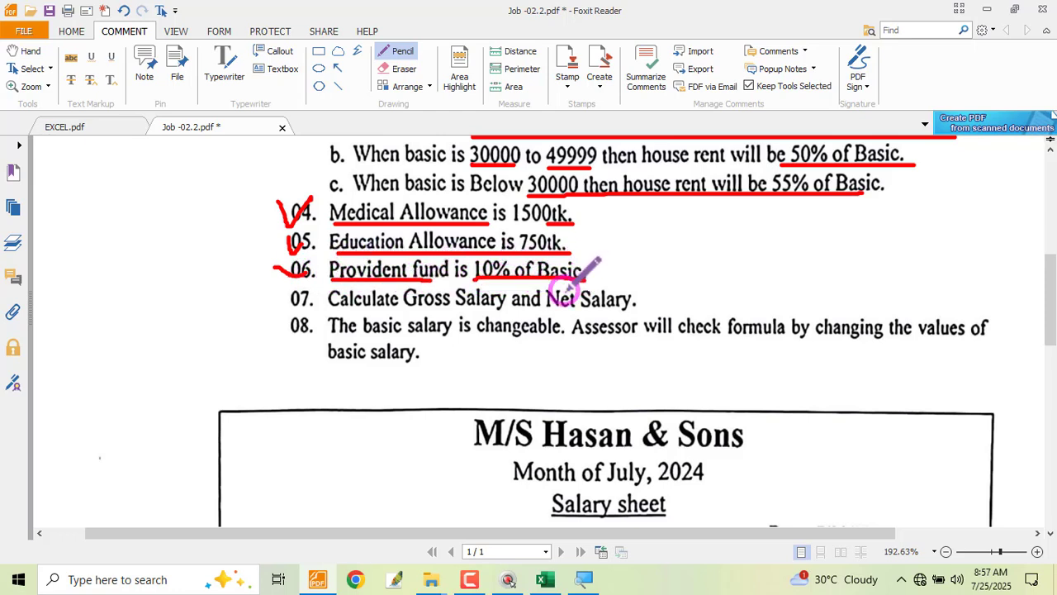
pyautogui.hotkey('alt', 'Tab')
pyautogui.hotkey('ctrl', 'shift', 'd')
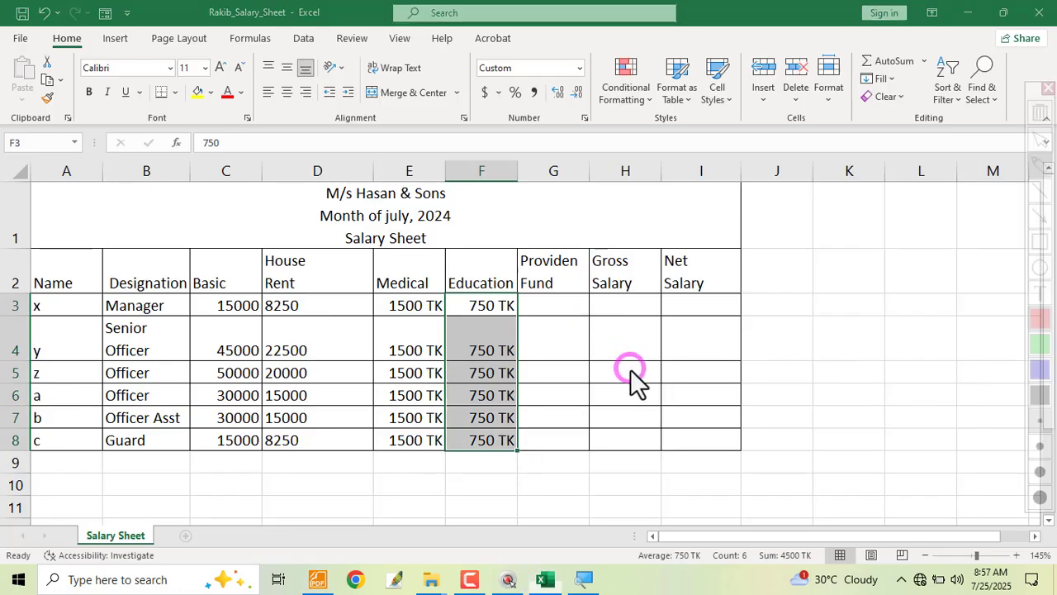
# - Outline G3 and C3 with screen annotations, link Basic to Provident Fund with a curve, and close the annotation
pyautogui.moveTo(521, 292); pyautogui.dragTo(583, 314)
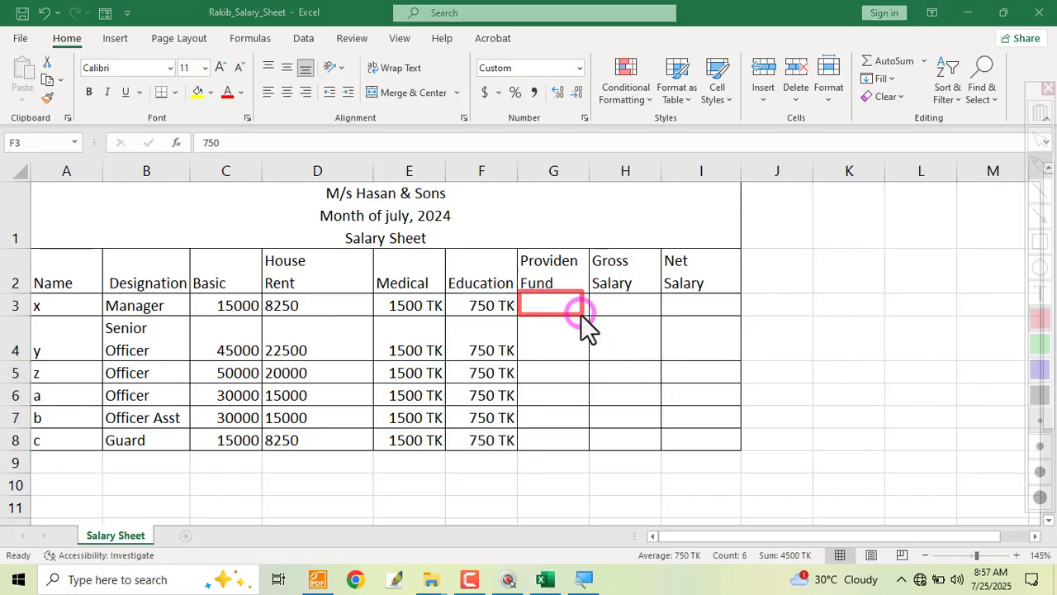
pyautogui.moveTo(191, 286)
pyautogui.mouseDown()
pyautogui.moveTo(257, 314)
pyautogui.moveTo(575, 264)
pyautogui.moveTo(583, 288)
pyautogui.mouseUp()
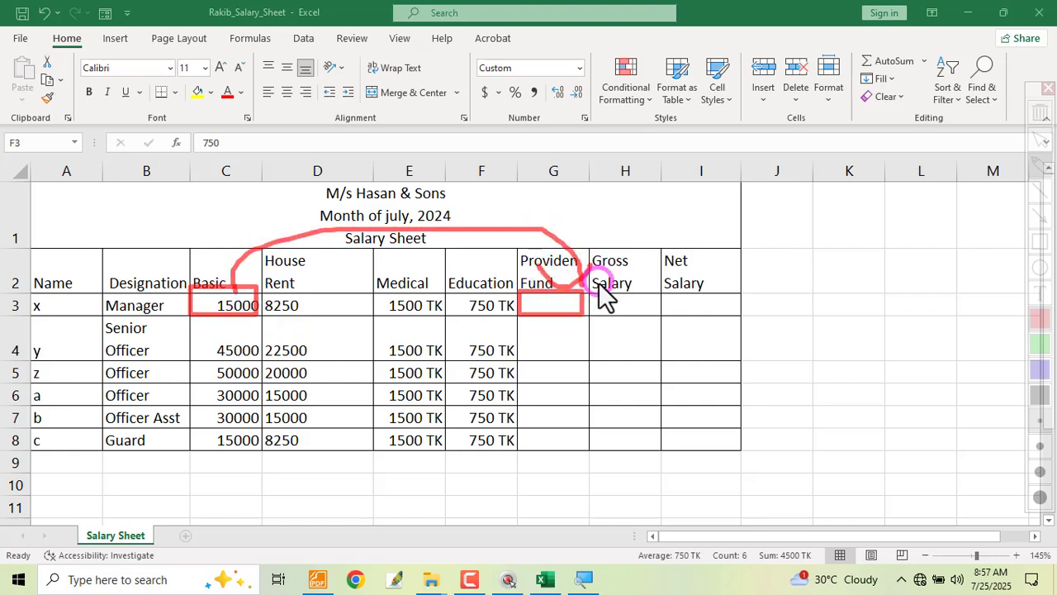
pyautogui.hotkey('ctrl', 'shift', 'd')
# - Enter =C3*10% as the Provident Fund formula in G3 and fill it down through G8
pyautogui.click(556, 302)
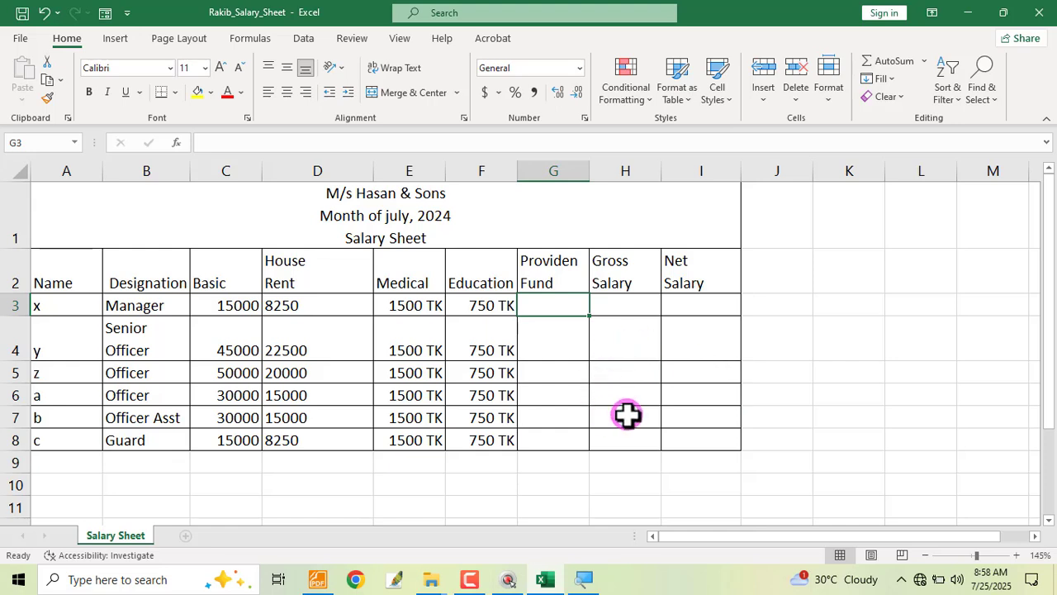
pyautogui.click(216, 304)
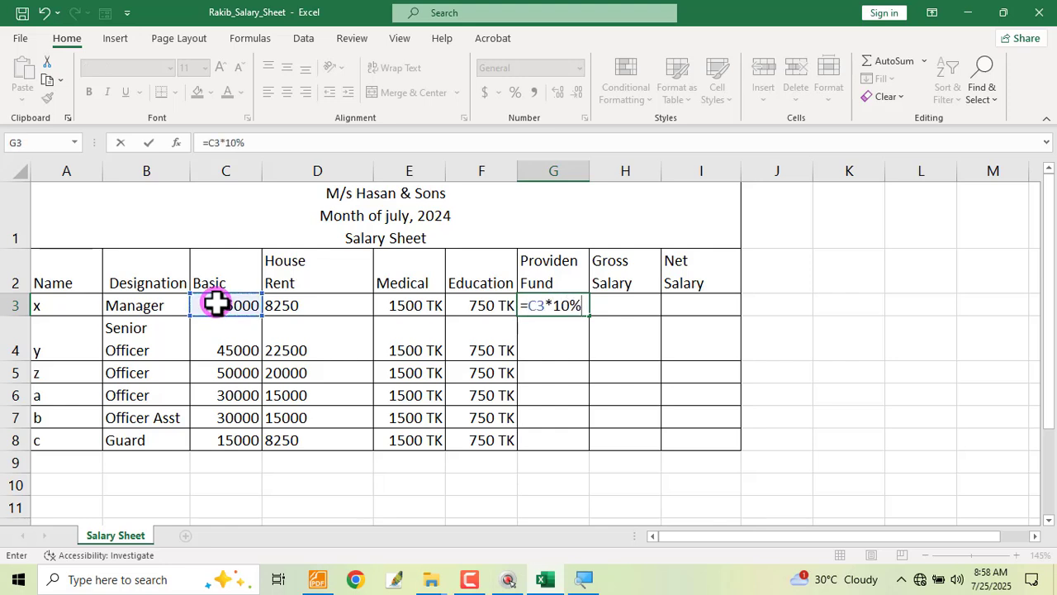
pyautogui.press('Return')
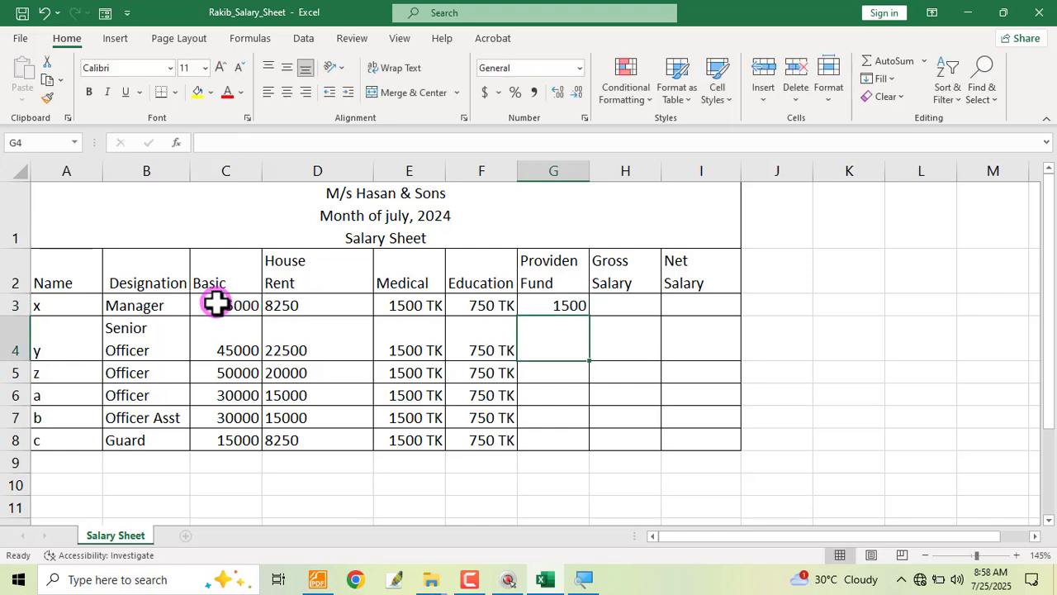
pyautogui.click(578, 306)
pyautogui.moveTo(592, 316); pyautogui.dragTo(578, 446)
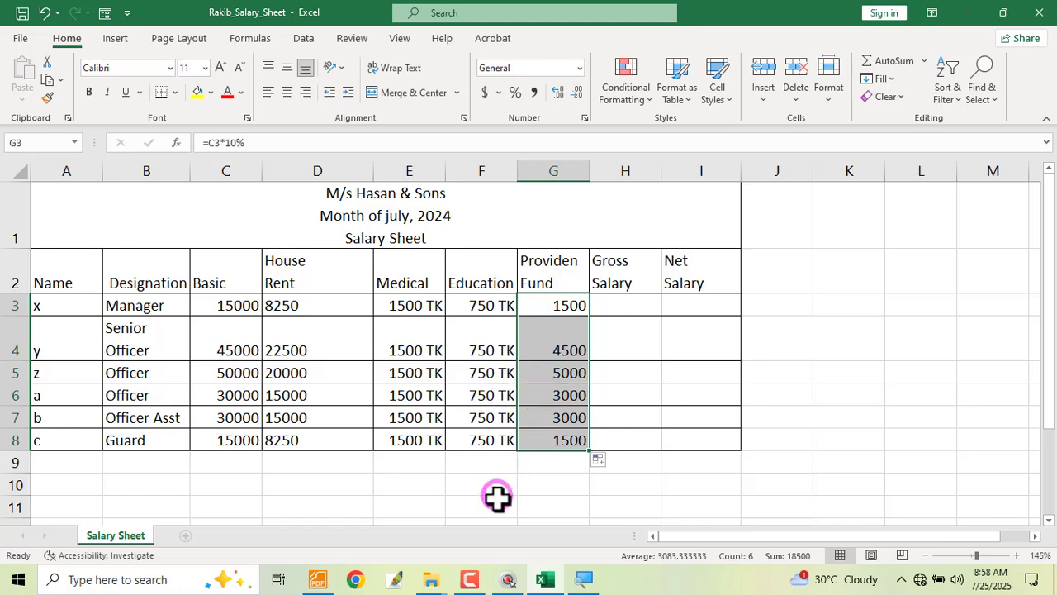
# - Tick item 07 and underline "Calculate" and "and Net Salary" in the Foxit Reader PDF, and return to Excel with H3 selected
pyautogui.click(319, 580)
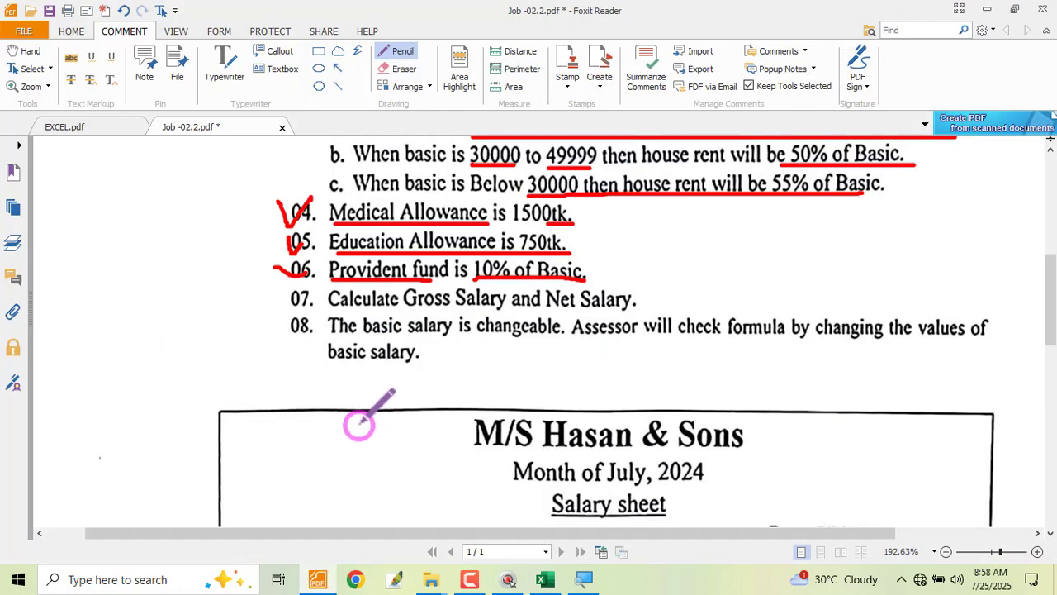
pyautogui.moveTo(273, 292)
pyautogui.mouseDown()
pyautogui.moveTo(289, 304)
pyautogui.moveTo(318, 288)
pyautogui.moveTo(363, 311)
pyautogui.moveTo(410, 312)
pyautogui.mouseUp()
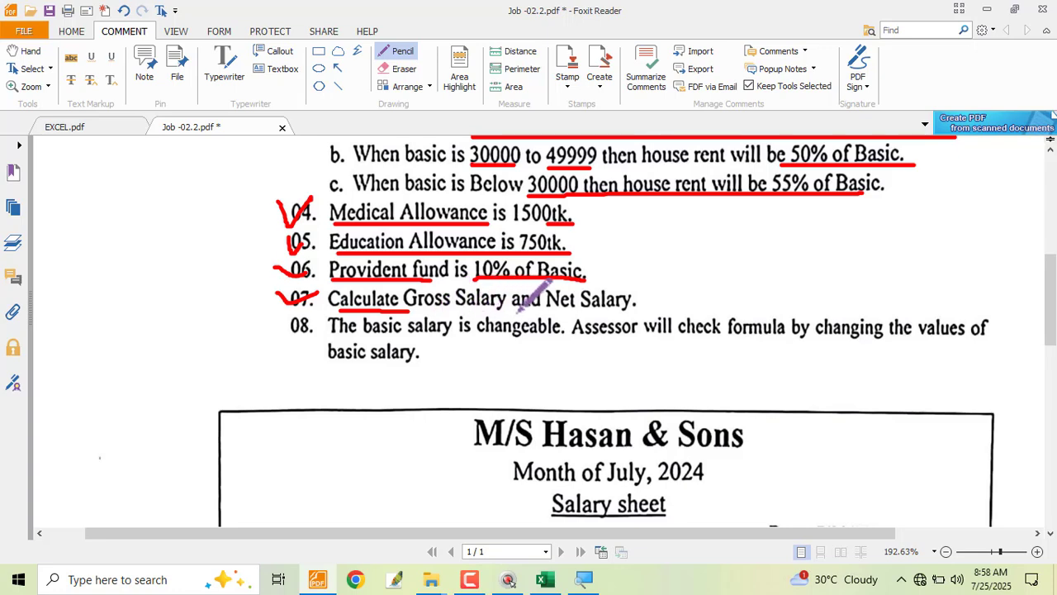
pyautogui.moveTo(517, 310); pyautogui.dragTo(633, 309)
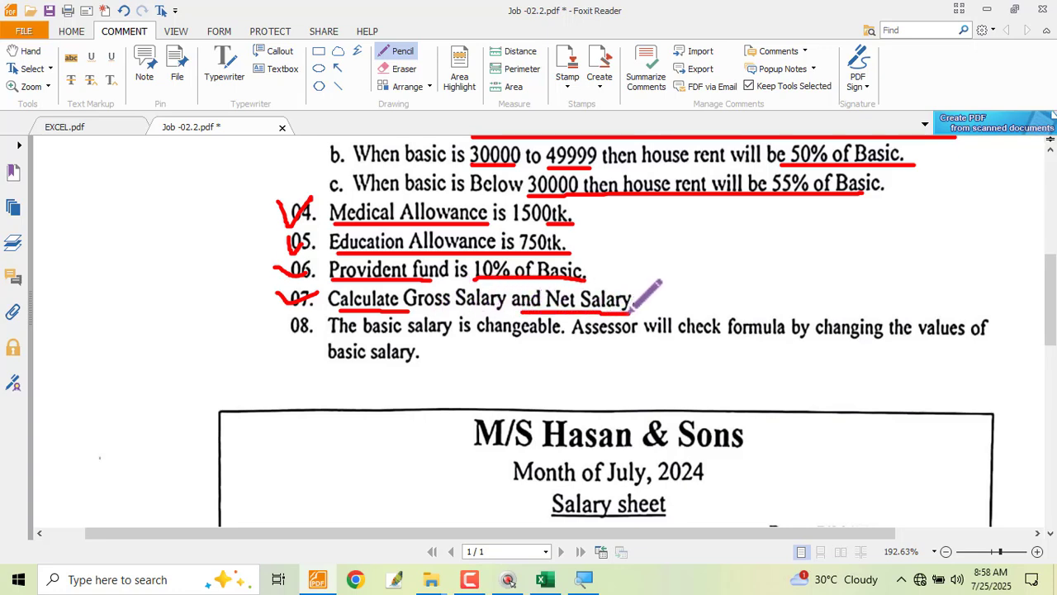
pyautogui.hotkey('alt', 'Tab')
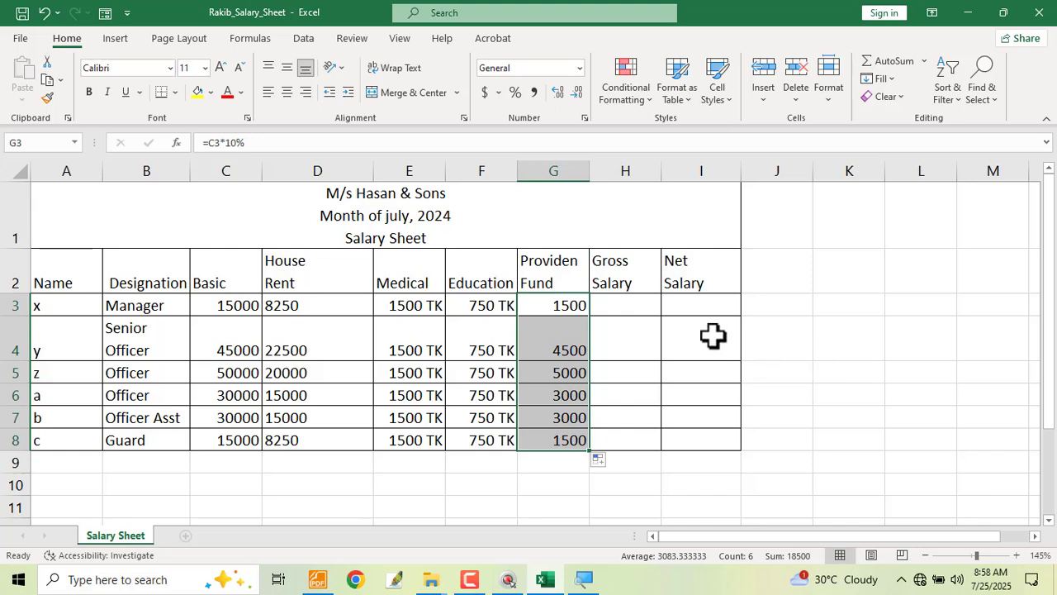
pyautogui.click(640, 310)
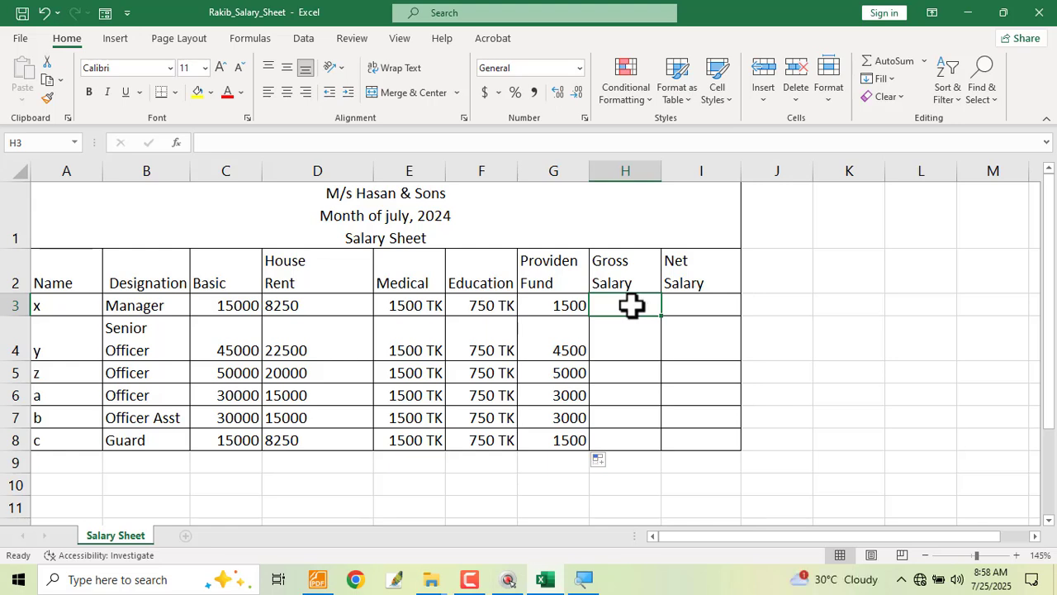
# - Outline C3, D3 and E3 with screen annotations, link them with curves, and close the annotation
pyautogui.hotkey('ctrl', 'alt', 'd')
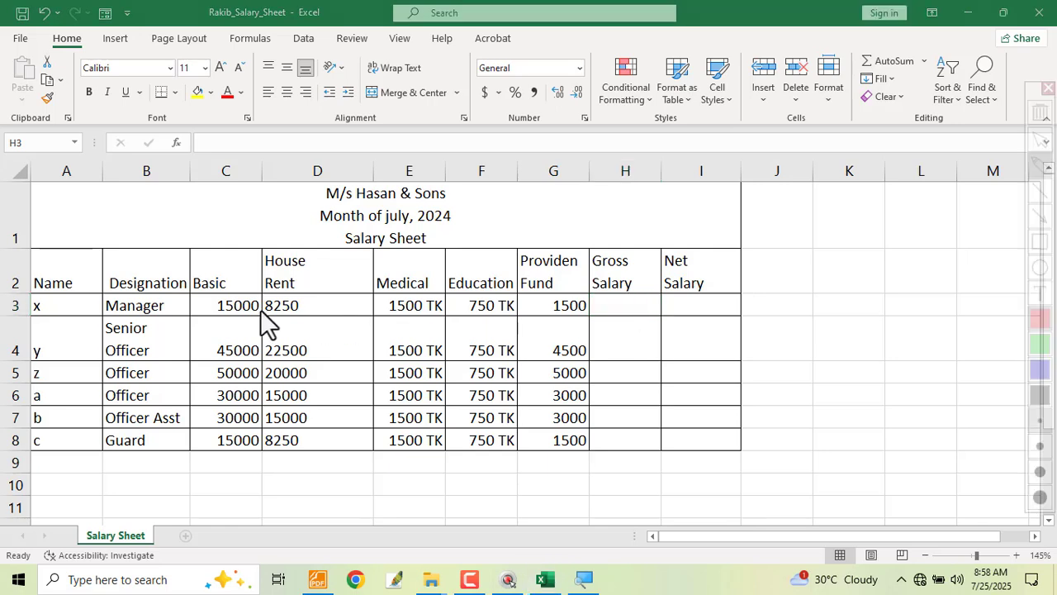
pyautogui.moveTo(195, 291); pyautogui.dragTo(250, 317)
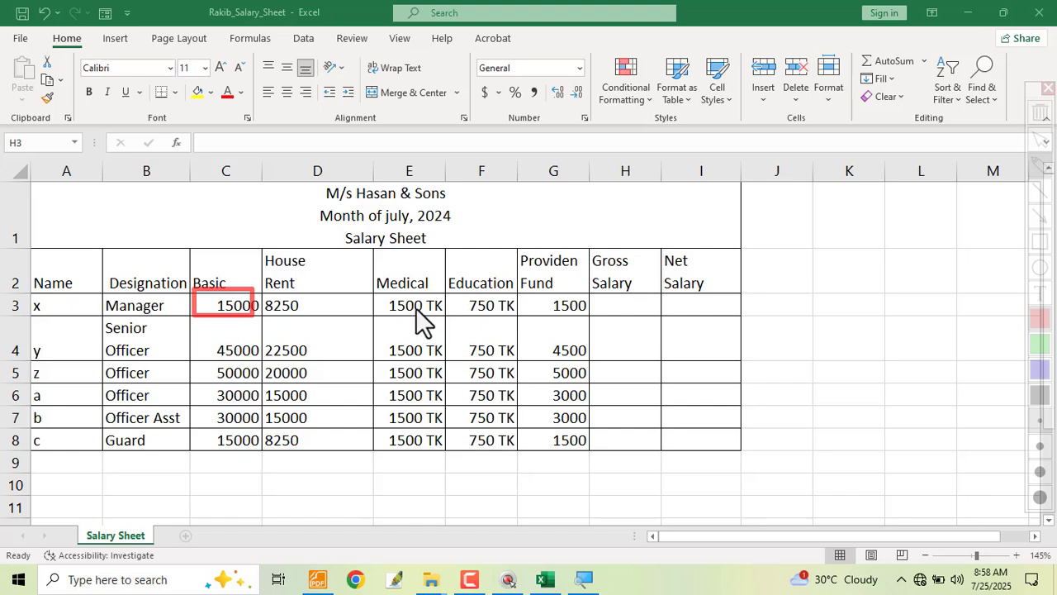
pyautogui.moveTo(264, 291)
pyautogui.mouseDown()
pyautogui.moveTo(301, 317)
pyautogui.moveTo(322, 315)
pyautogui.mouseUp()
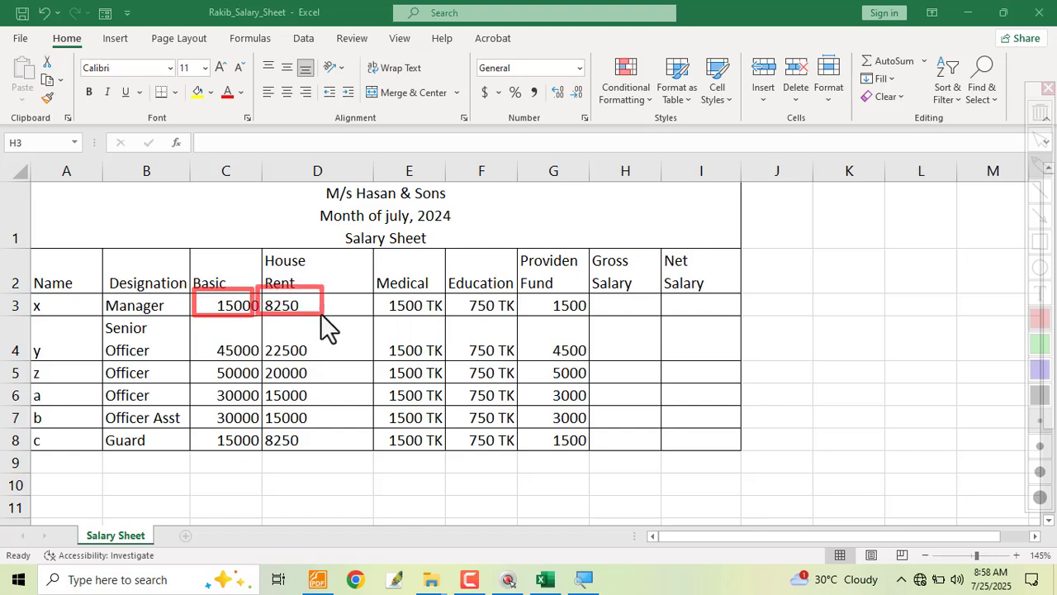
pyautogui.moveTo(374, 288); pyautogui.dragTo(442, 313)
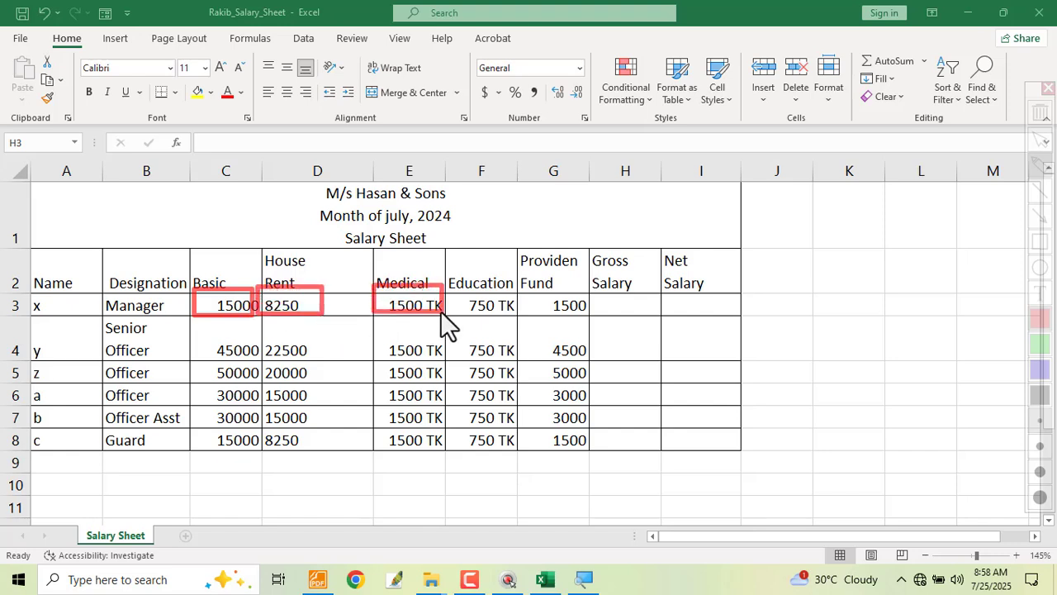
pyautogui.moveTo(216, 294)
pyautogui.mouseDown()
pyautogui.moveTo(248, 278)
pyautogui.moveTo(277, 289)
pyautogui.mouseUp()
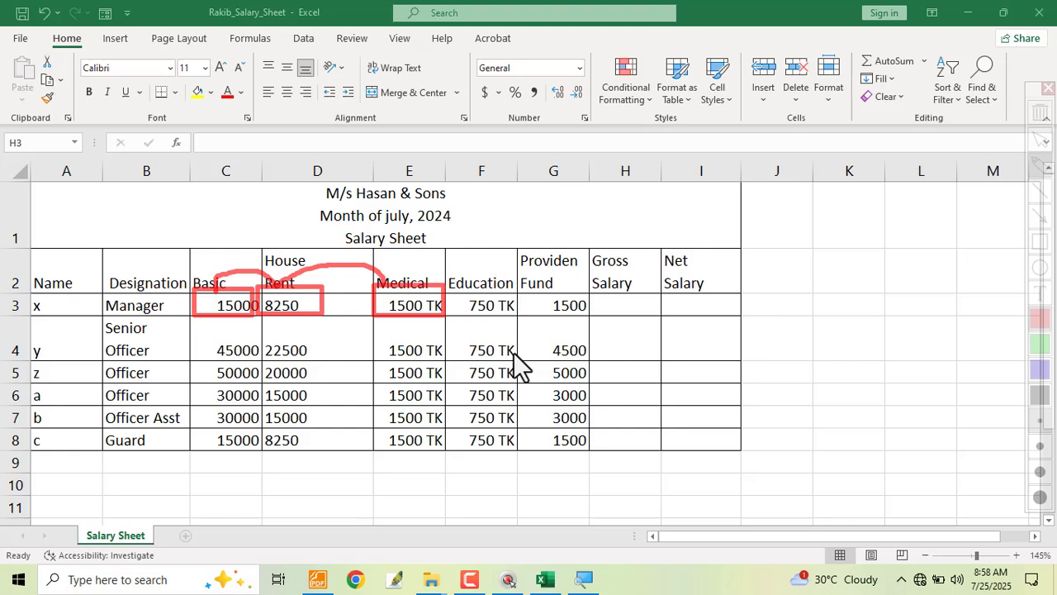
pyautogui.press('Escape')
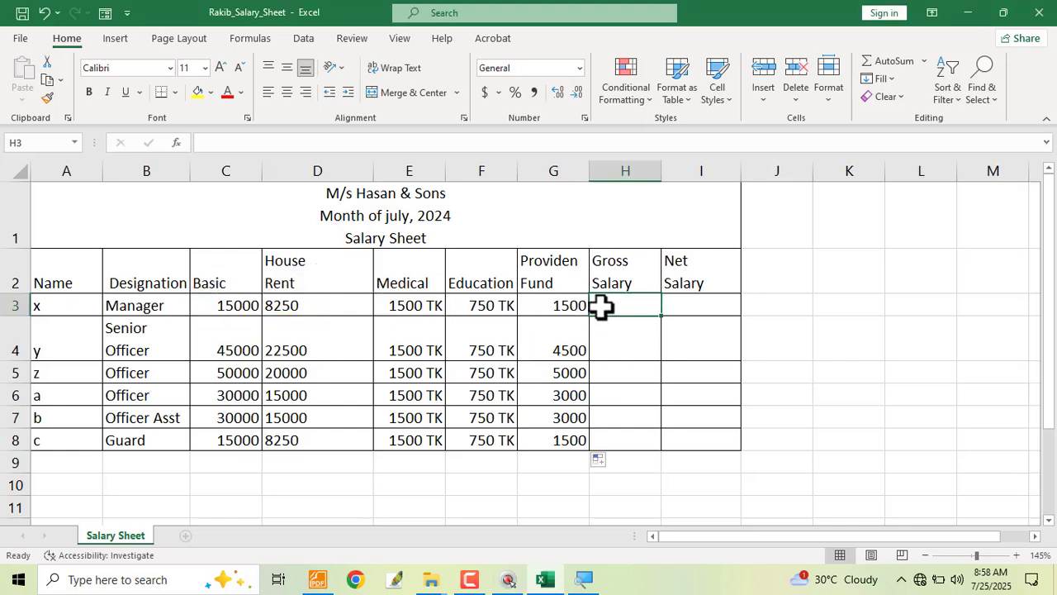
# - Enter =SUM(C3:E3) as the Gross Salary formula in H3, fill it down through H8, and select I3
pyautogui.write('=')
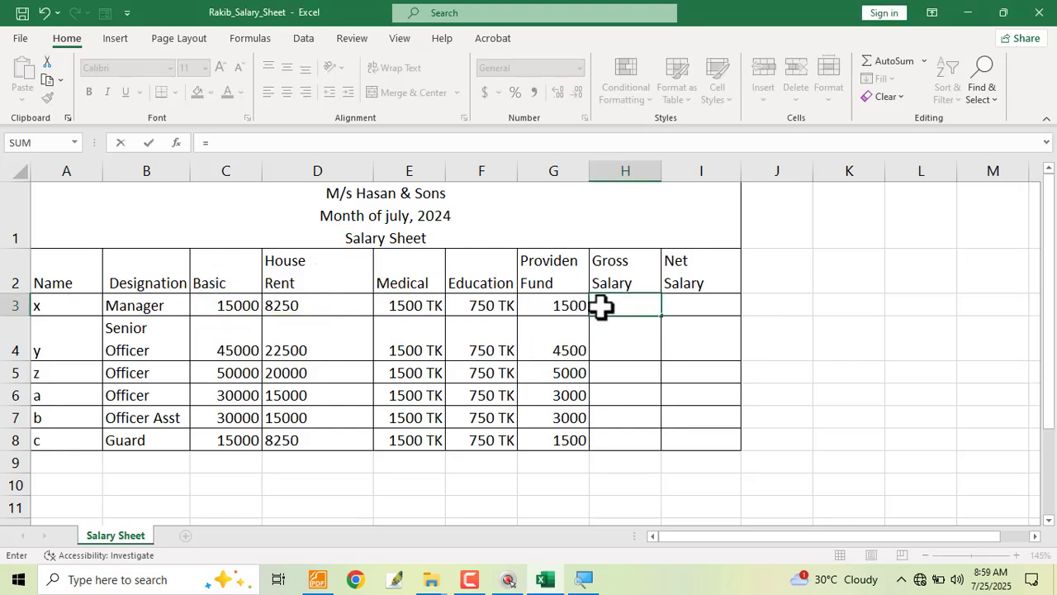
pyautogui.write('sum')
pyautogui.press('Tab')
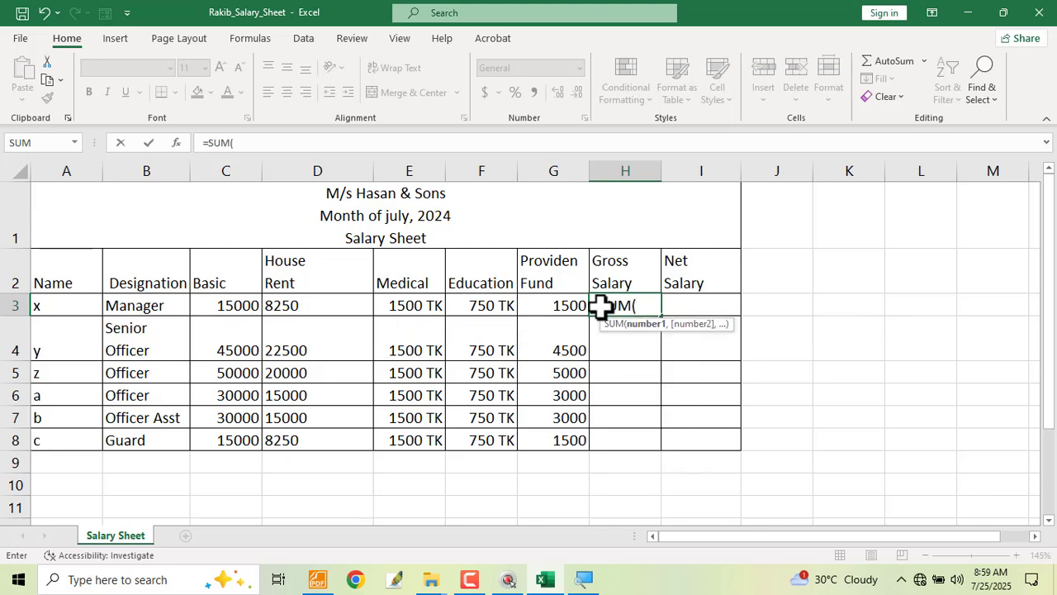
pyautogui.moveTo(229, 305); pyautogui.dragTo(388, 309)
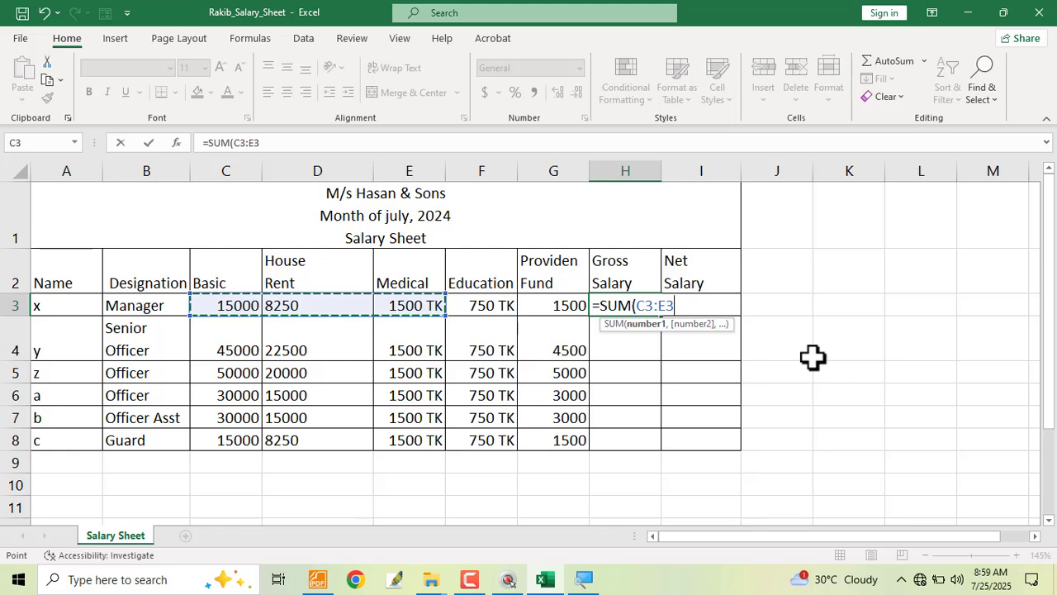
pyautogui.press('Return')
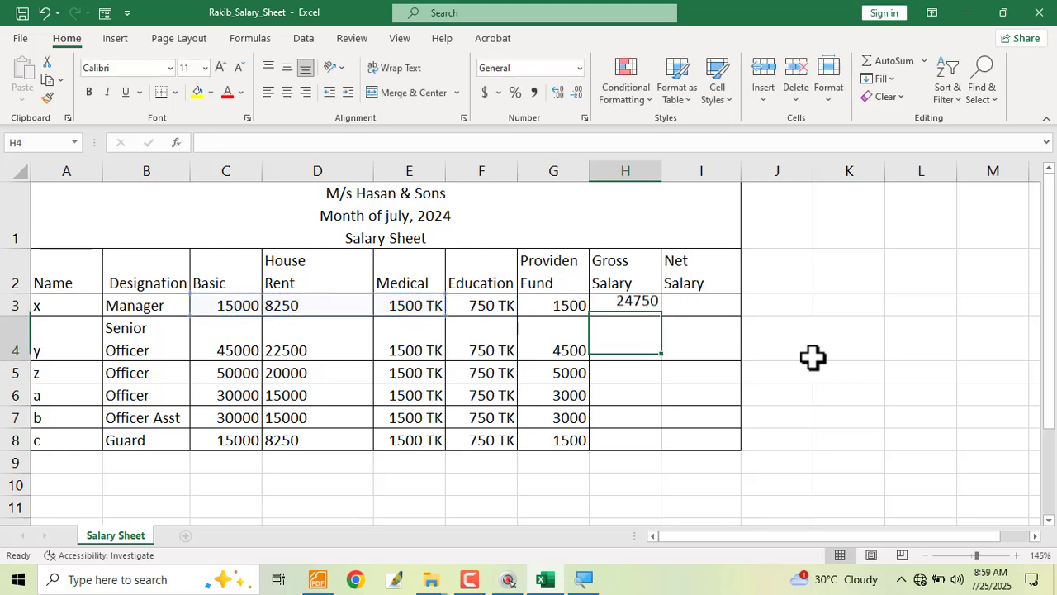
pyautogui.click(641, 306)
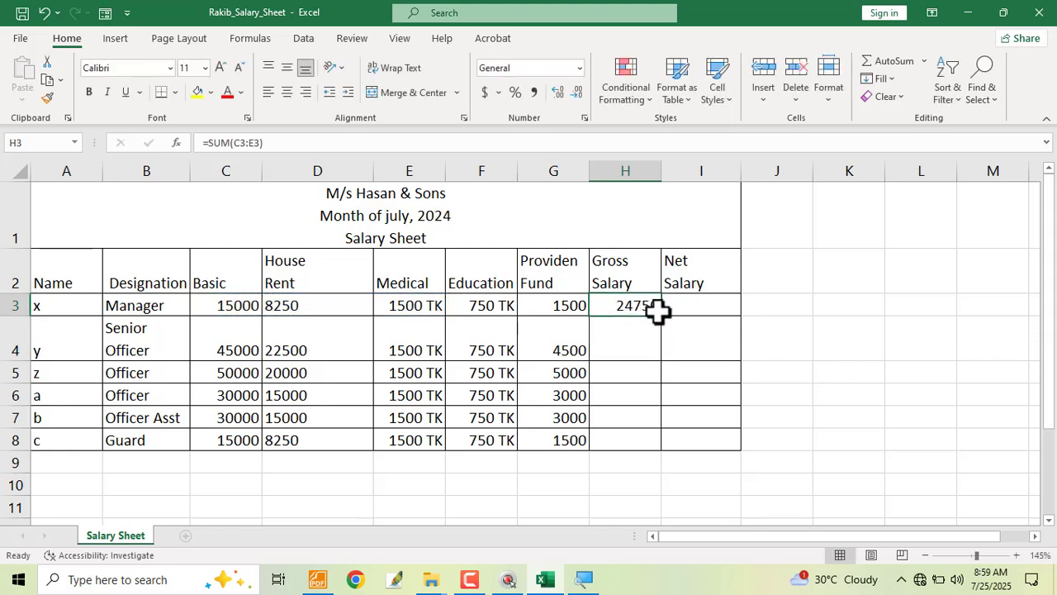
pyautogui.moveTo(660, 316); pyautogui.dragTo(663, 453)
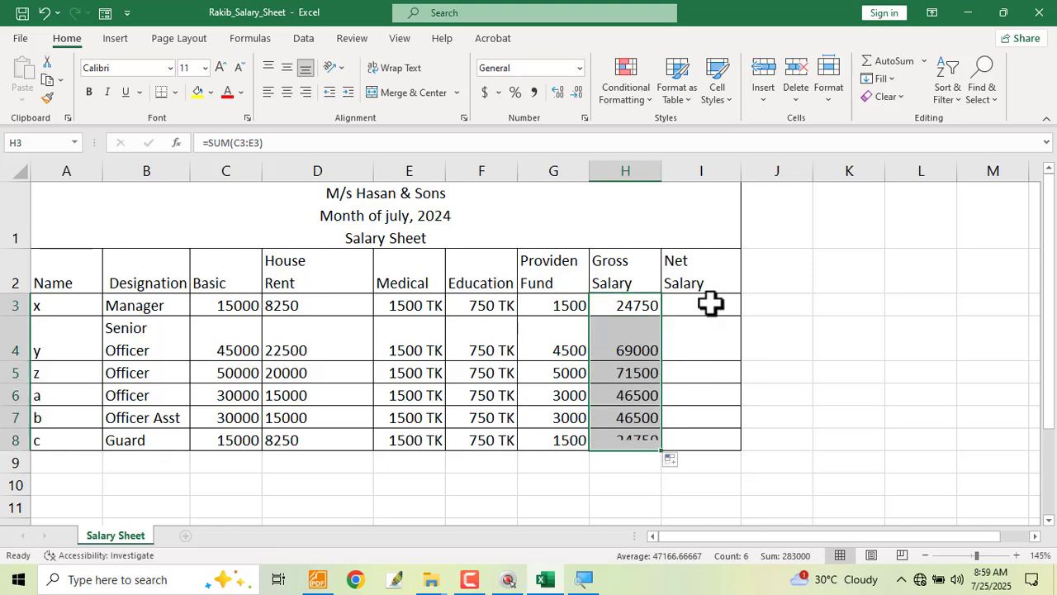
pyautogui.click(721, 307)
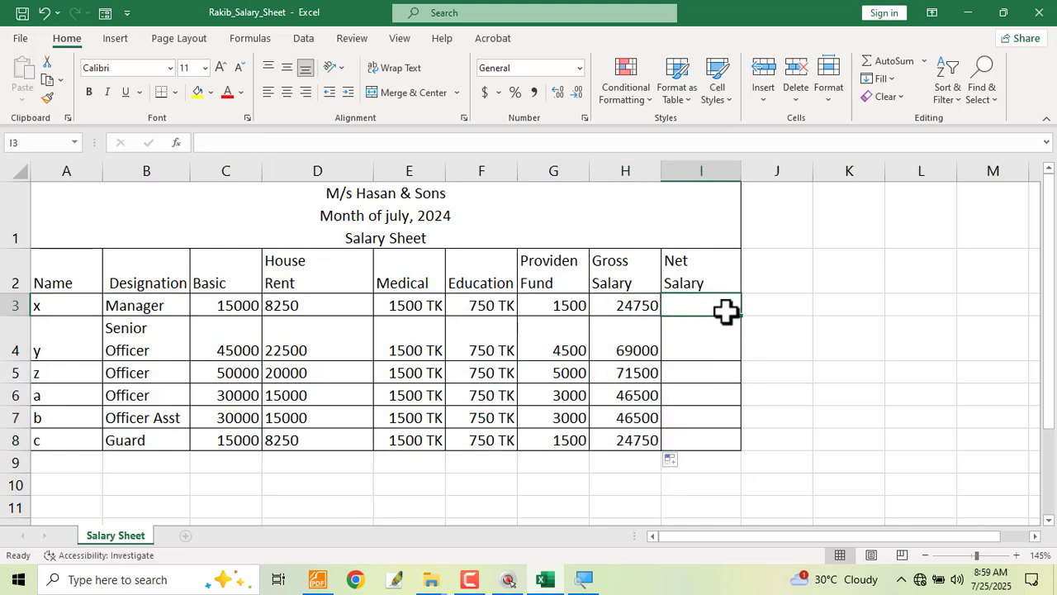
# - Outline C3:E3, F3, G3 and H3 with screen annotations, draw a curve from Provident Fund to Net Salary, and close the annotation
pyautogui.hotkey('ctrl', 'shift', 'd')
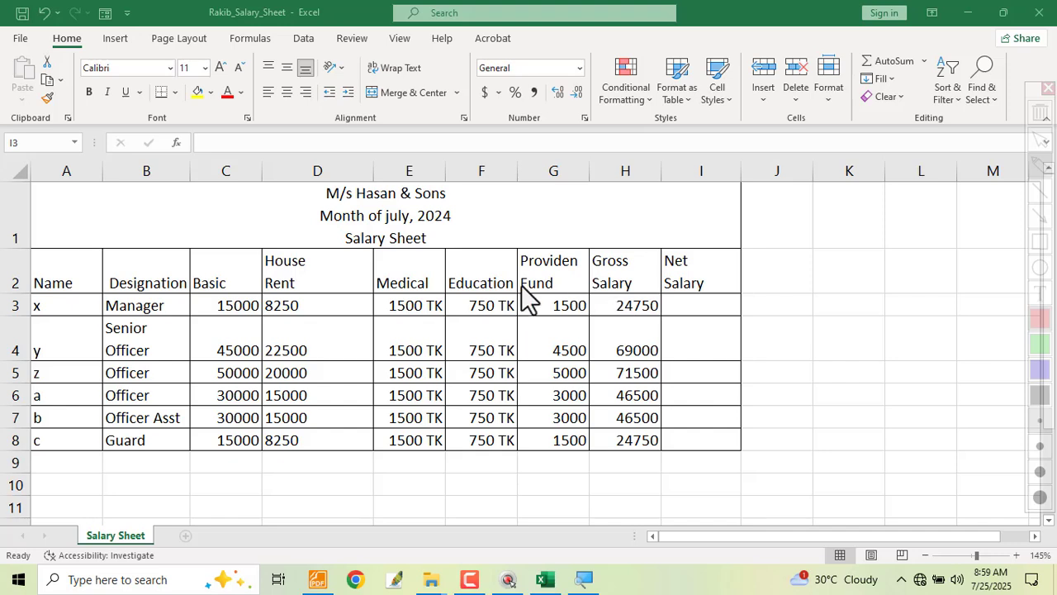
pyautogui.moveTo(180, 288)
pyautogui.mouseDown()
pyautogui.moveTo(383, 323)
pyautogui.moveTo(451, 321)
pyautogui.mouseUp()
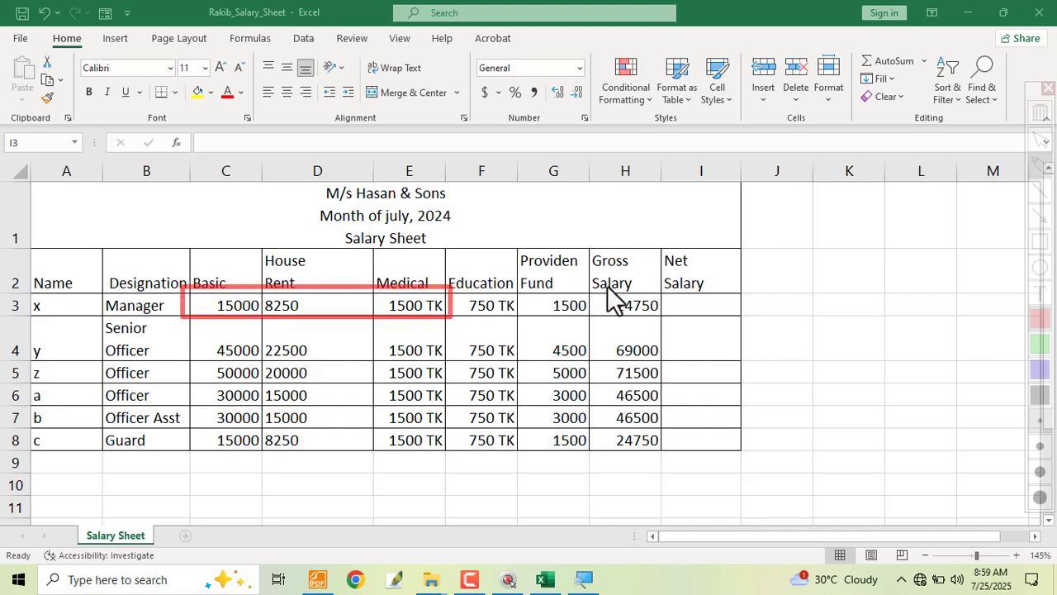
pyautogui.moveTo(592, 286); pyautogui.dragTo(656, 316)
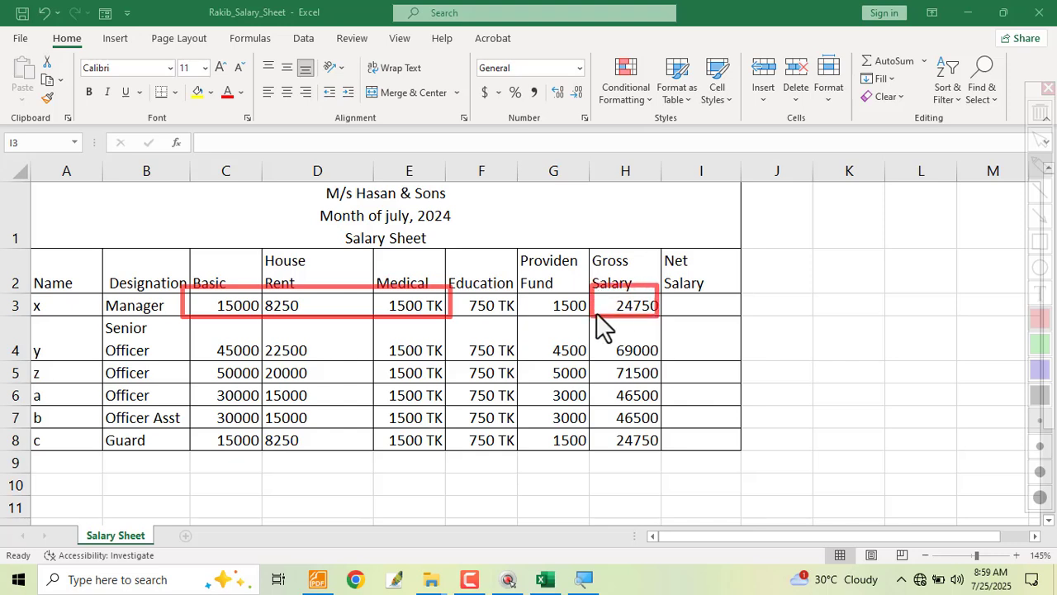
pyautogui.moveTo(465, 290)
pyautogui.mouseDown()
pyautogui.moveTo(509, 313)
pyautogui.moveTo(583, 328)
pyautogui.moveTo(578, 315)
pyautogui.mouseUp()
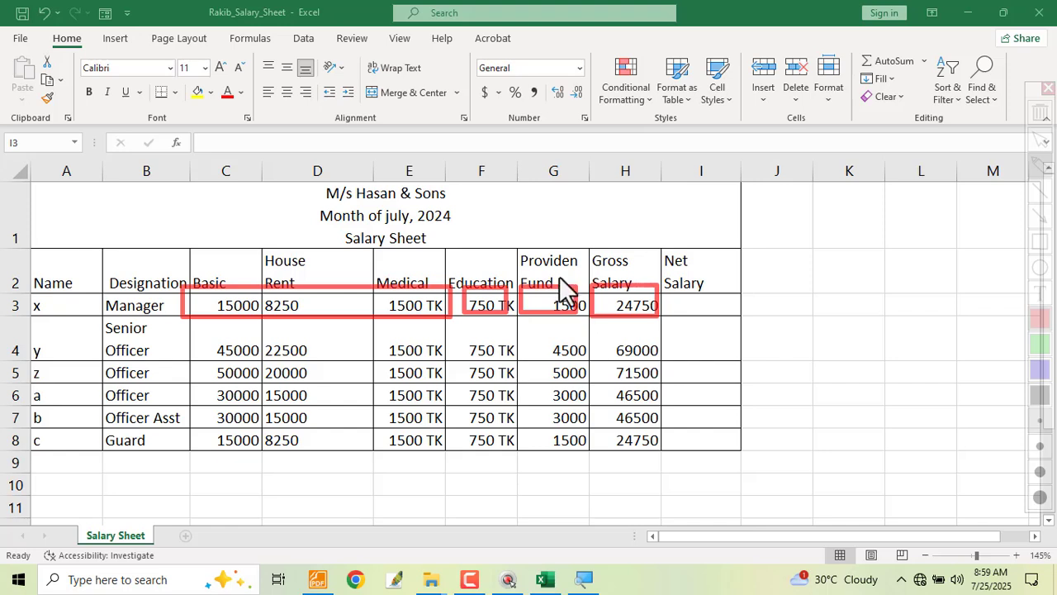
pyautogui.moveTo(558, 274)
pyautogui.mouseDown()
pyautogui.moveTo(568, 258)
pyautogui.moveTo(685, 287)
pyautogui.mouseUp()
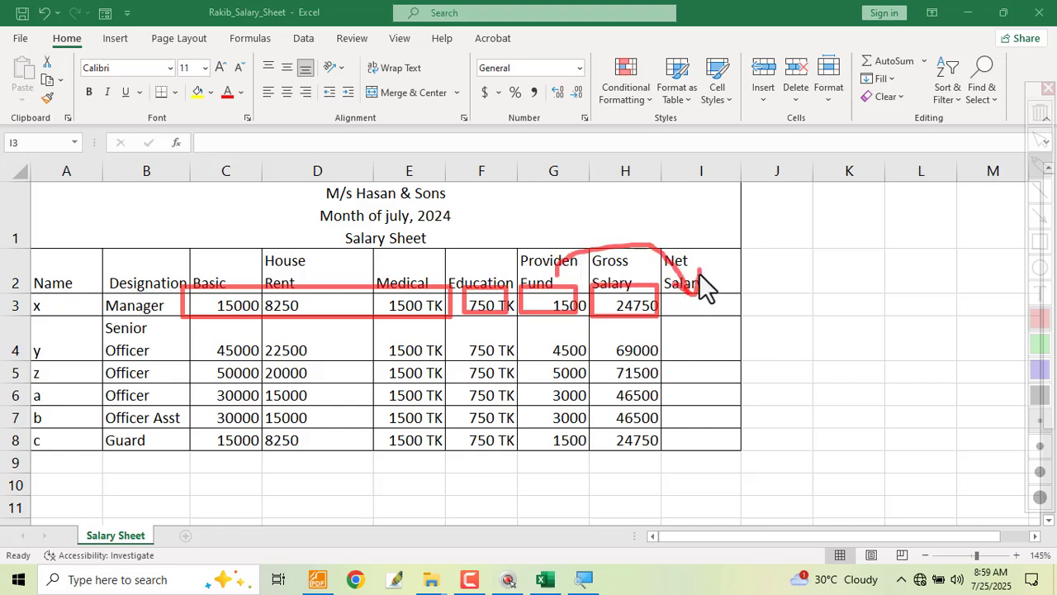
pyautogui.press('Escape')
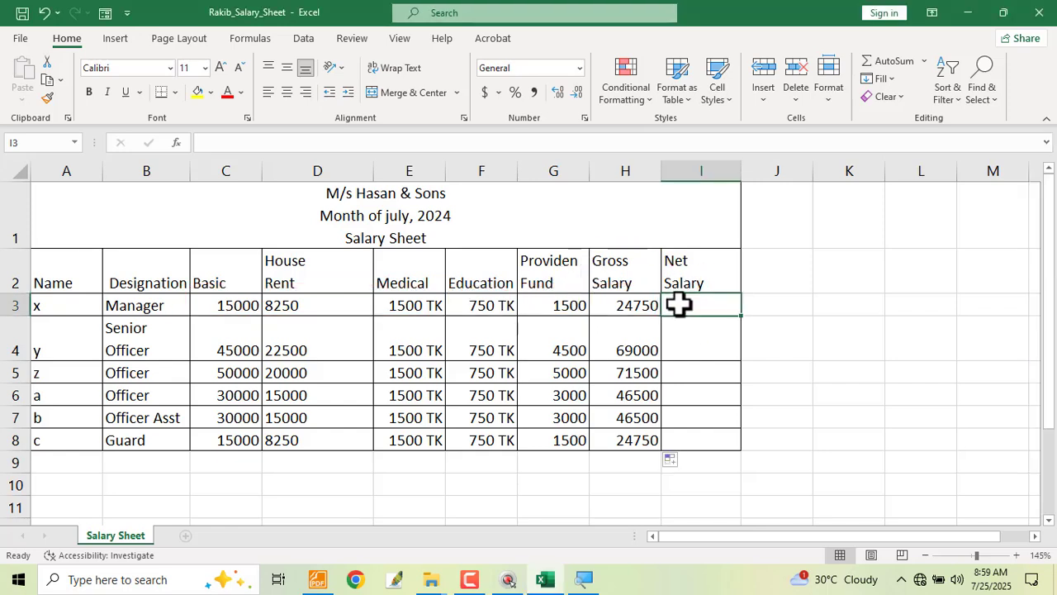
# - Enter =H3-(F3+G3) as the Net Salary formula in I3 and fill it down through I8
pyautogui.write('=')
pyautogui.click(623, 306)
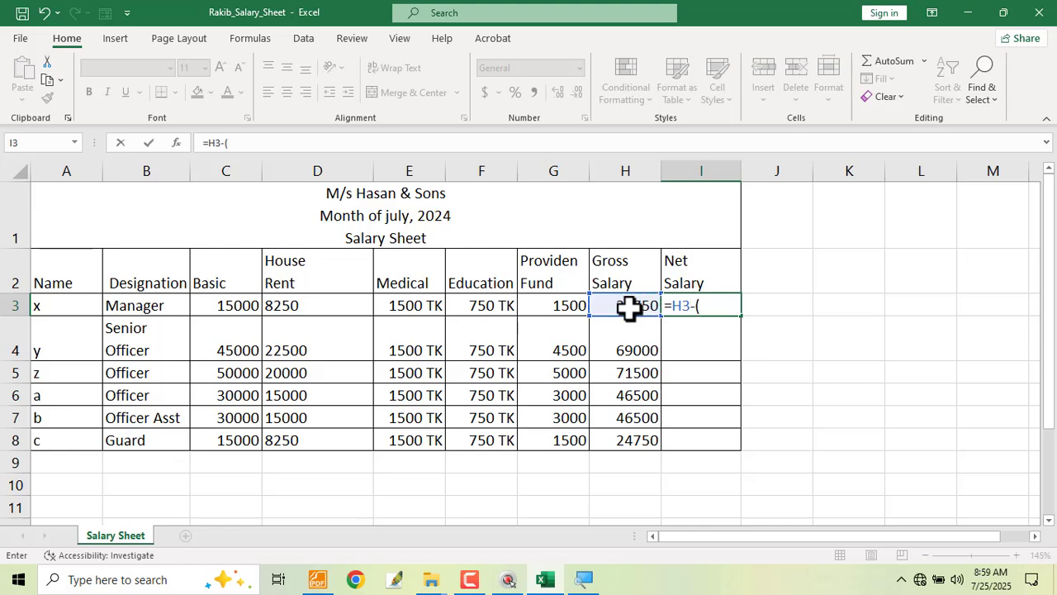
pyautogui.click(473, 303)
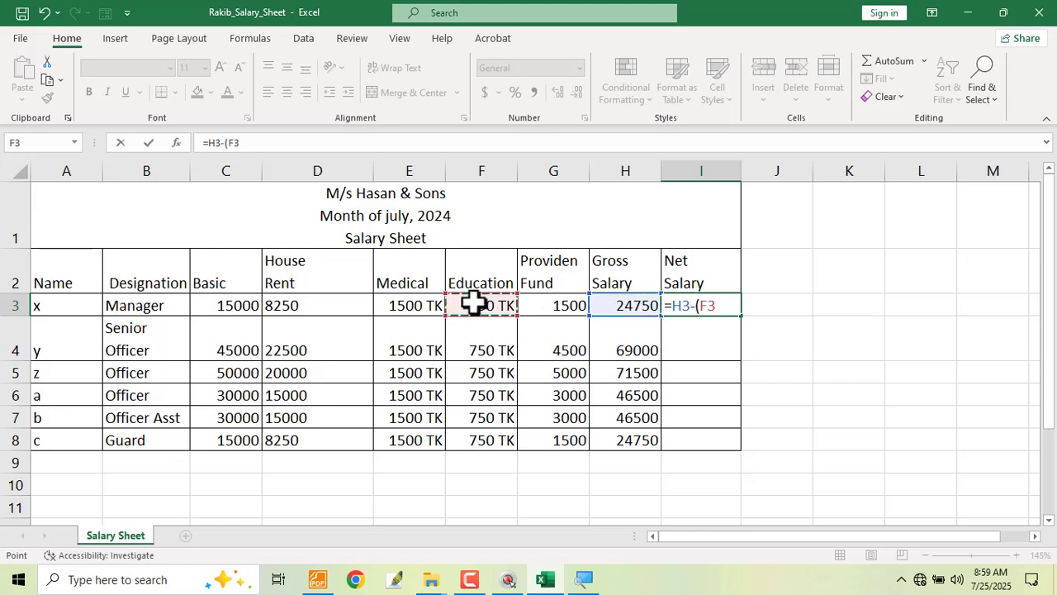
pyautogui.click(541, 305)
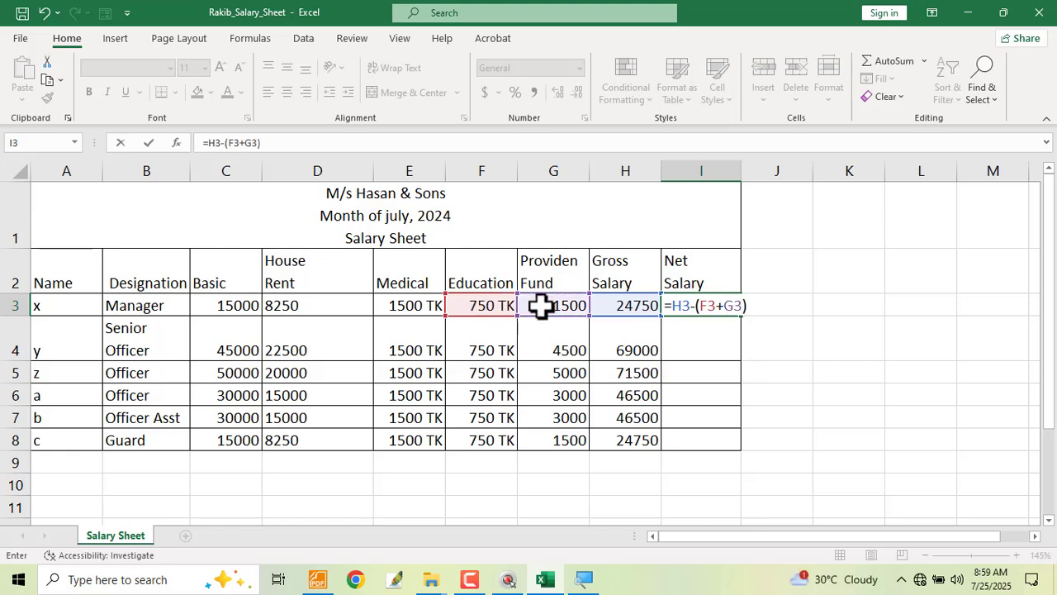
pyautogui.write(')')
pyautogui.press('Return')
pyautogui.click(733, 307)
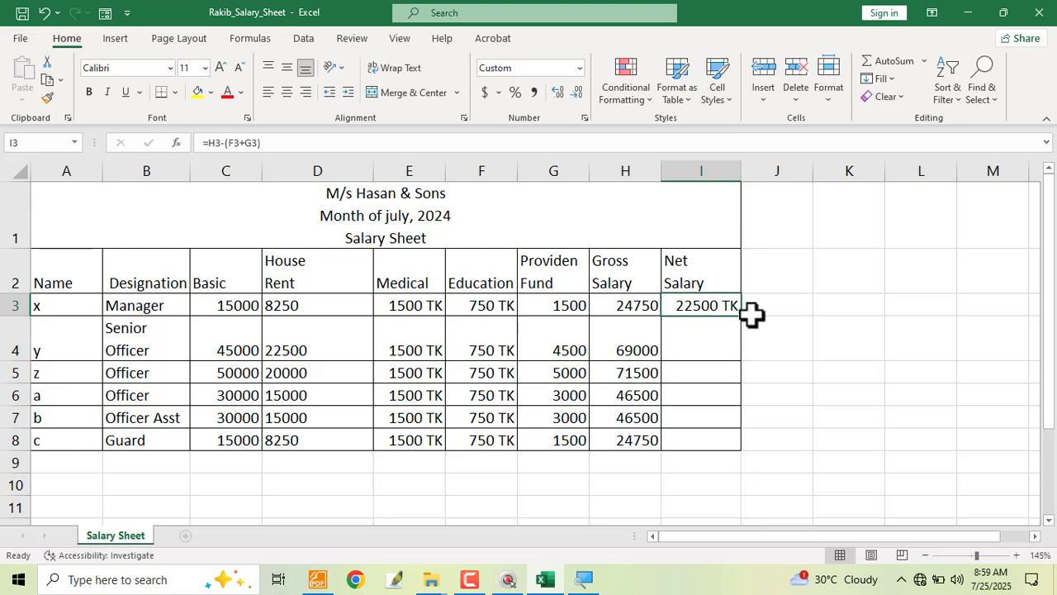
pyautogui.moveTo(741, 315); pyautogui.dragTo(726, 453)
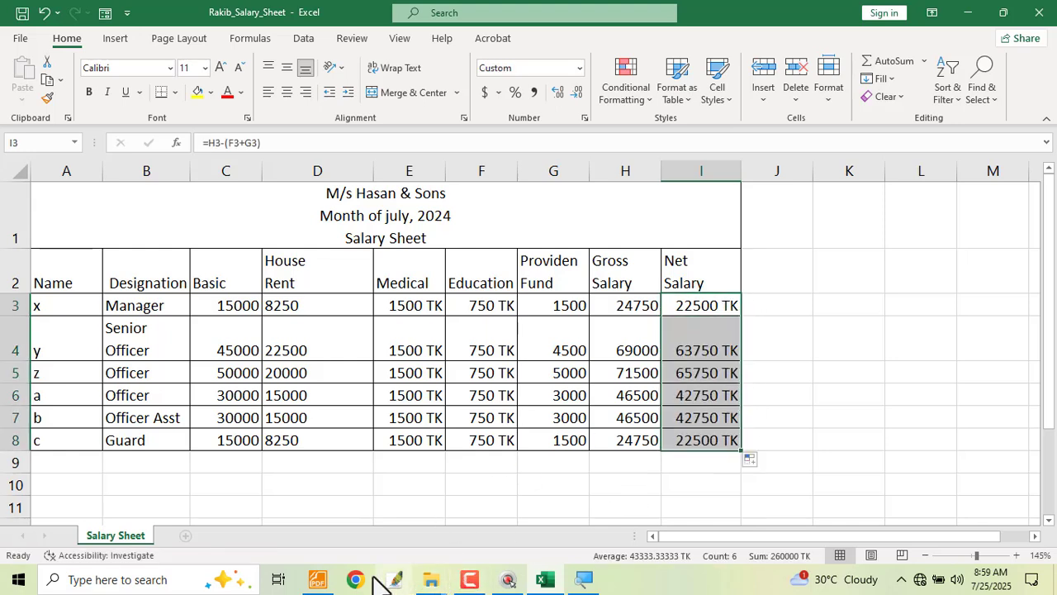
# - Check the conditions in the job PDF, return to the sheet, outline Net Salary cells I3:I8 with a screen annotation, and close the annotation
pyautogui.click(317, 579)
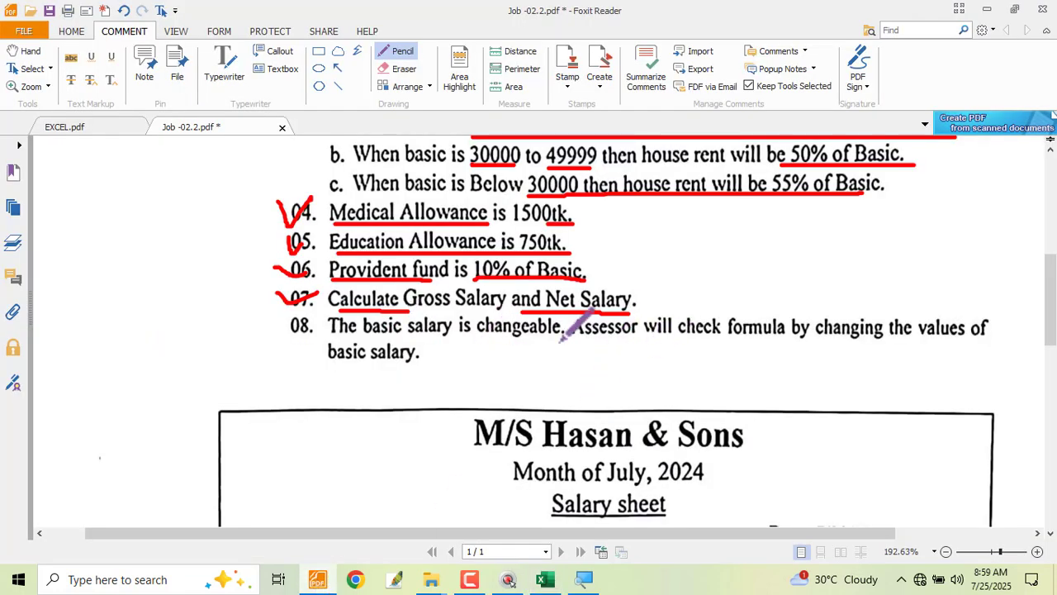
pyautogui.hotkey('alt', 'Tab')
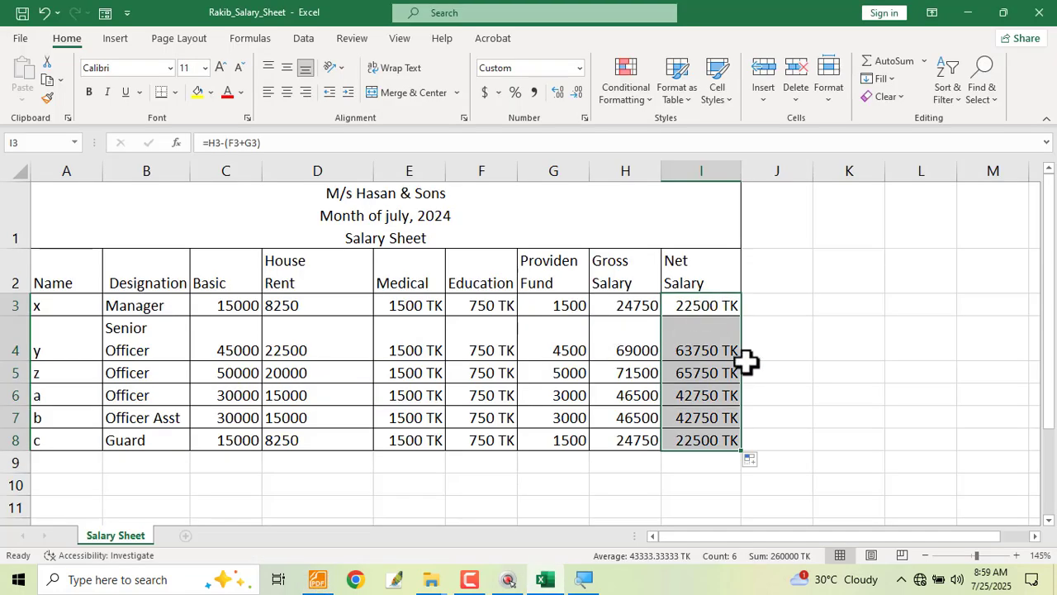
pyautogui.hotkey('ctrl', 'alt', 'd')
pyautogui.moveTo(664, 291); pyautogui.dragTo(746, 450)
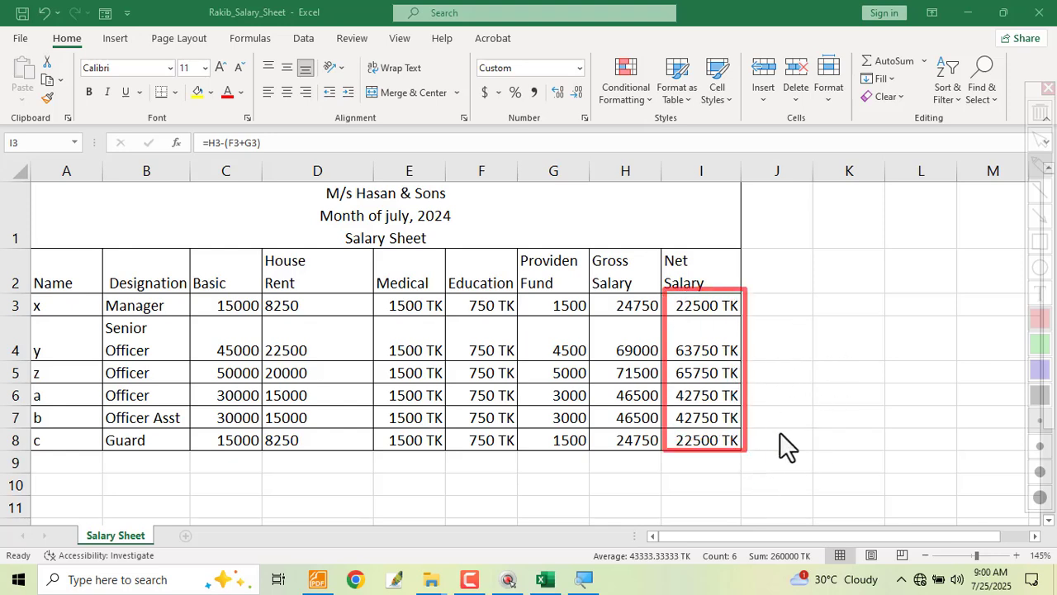
pyautogui.hotkey('ctrl', 'alt', 'd')
pyautogui.click(774, 394)
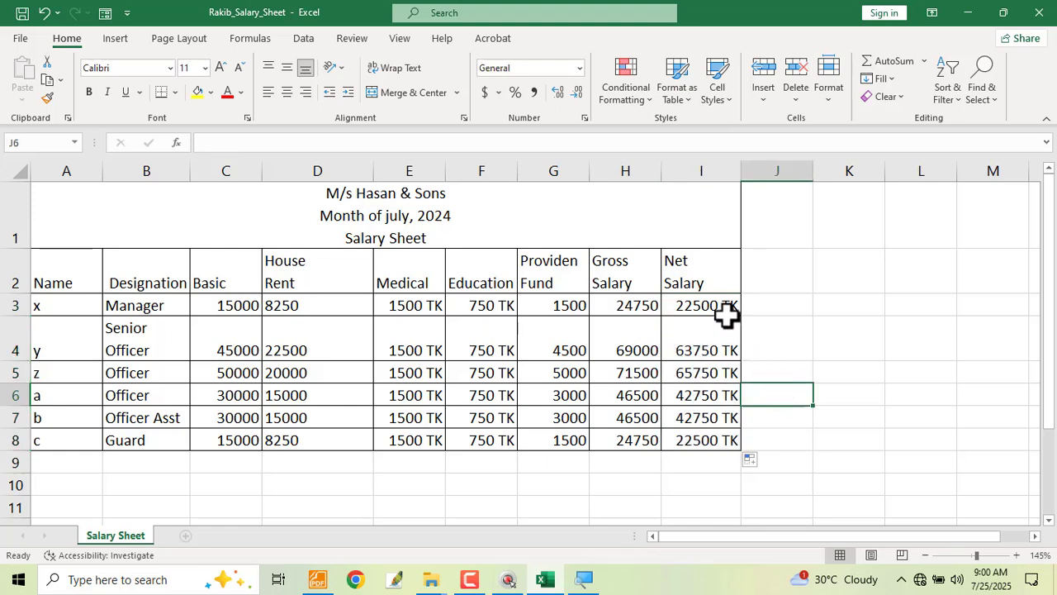
# - Remove the "TK" suffix from the custom number format of Net Salary cells I3:I8, leaving the format code General
pyautogui.moveTo(727, 306); pyautogui.dragTo(713, 432)
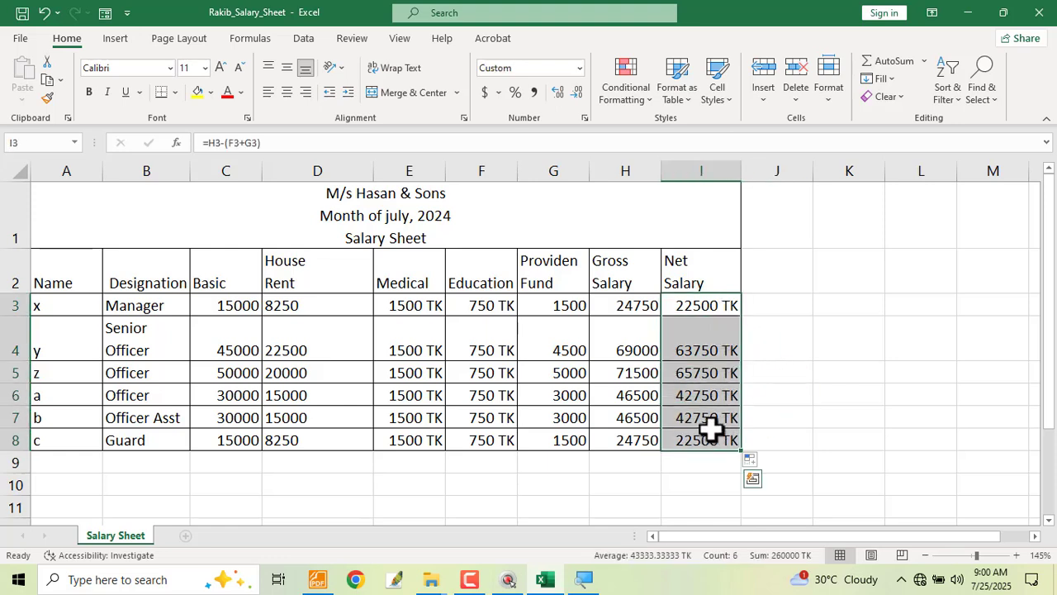
pyautogui.click(585, 119)
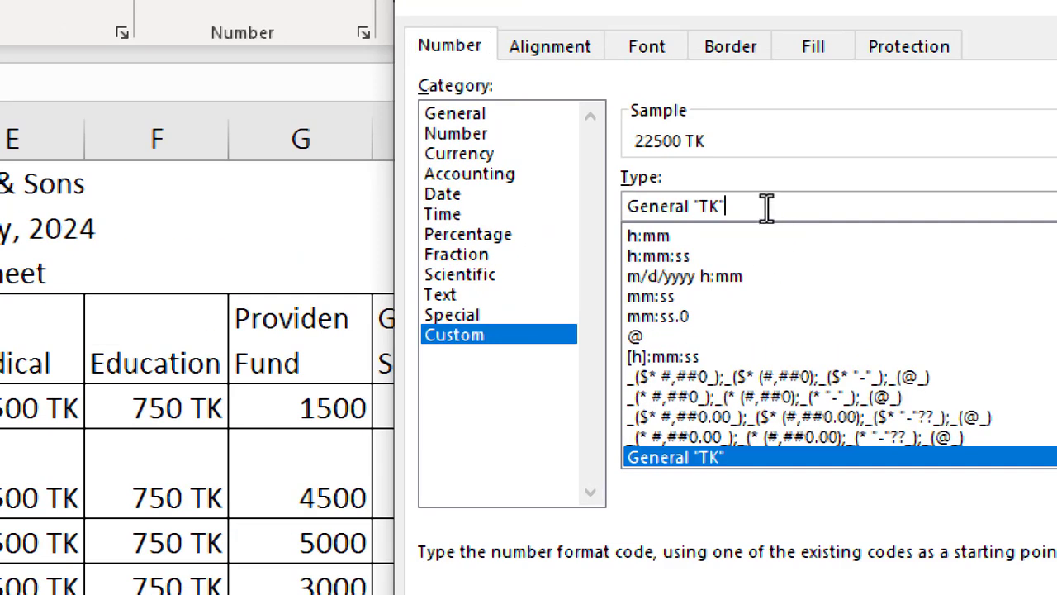
pyautogui.press('BackSpace')
pyautogui.press('BackSpace')
pyautogui.press('BackSpace')
pyautogui.press('BackSpace')
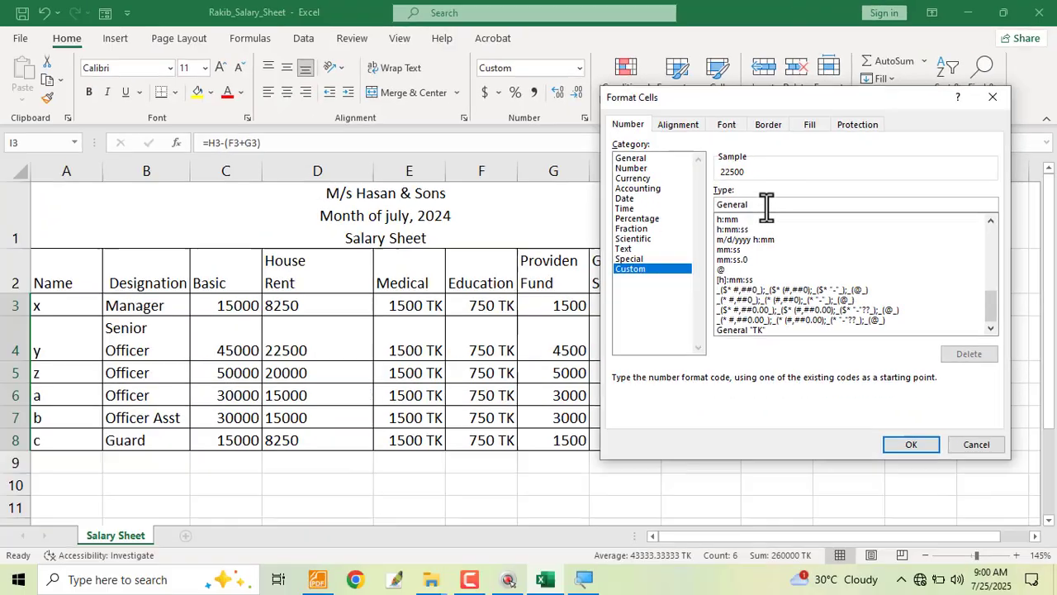
pyautogui.click(911, 444)
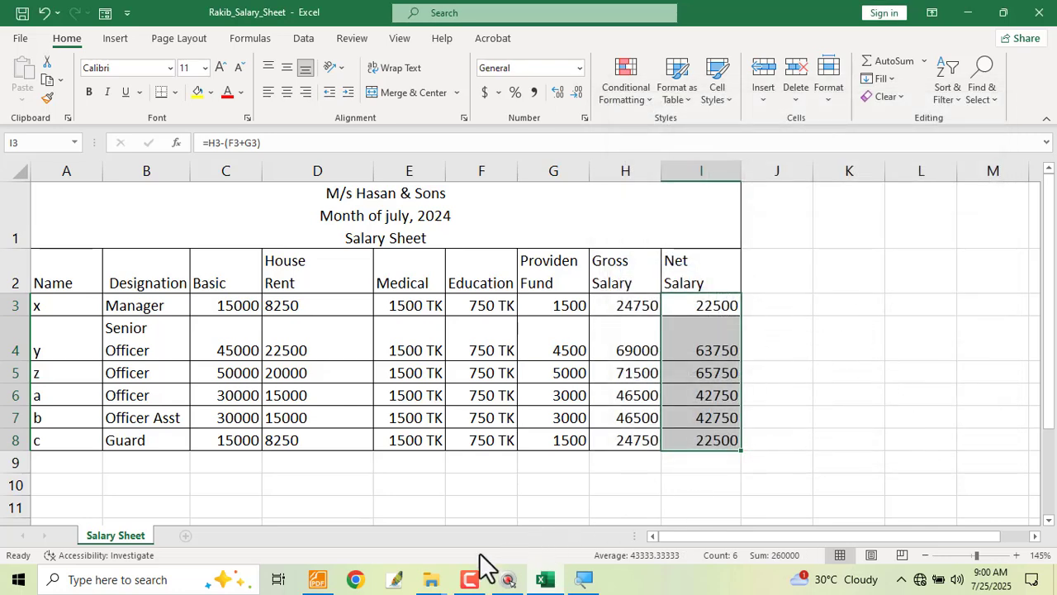
# - Switch to the job PDF in Foxit Reader, tick condition 08, and underline its key words about changing basic salary values in red pencil
pyautogui.click(317, 579)
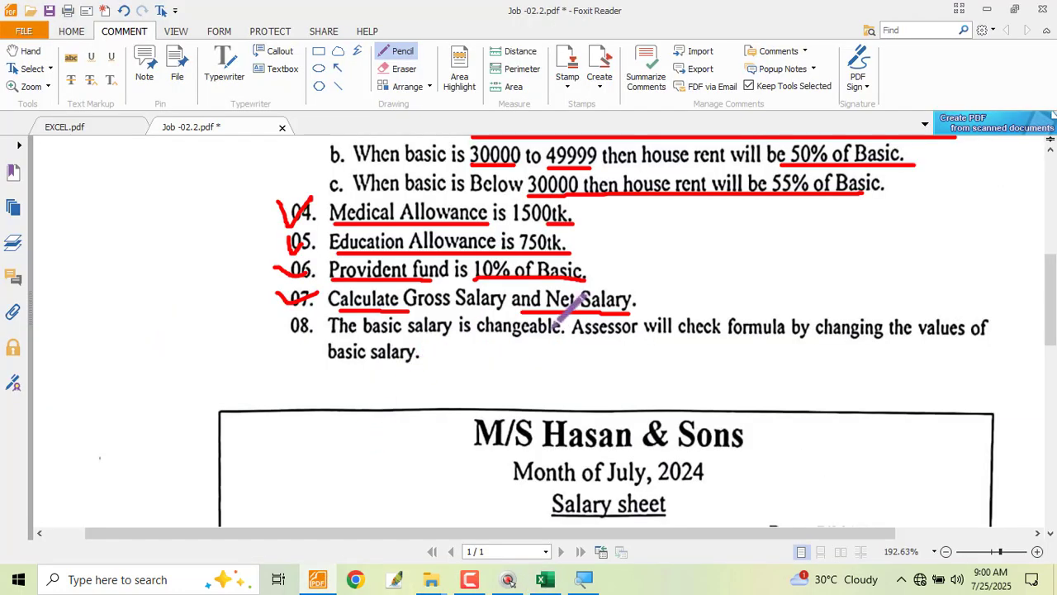
pyautogui.scroll(3, 550, 308)
pyautogui.scroll(-4, 541, 165)
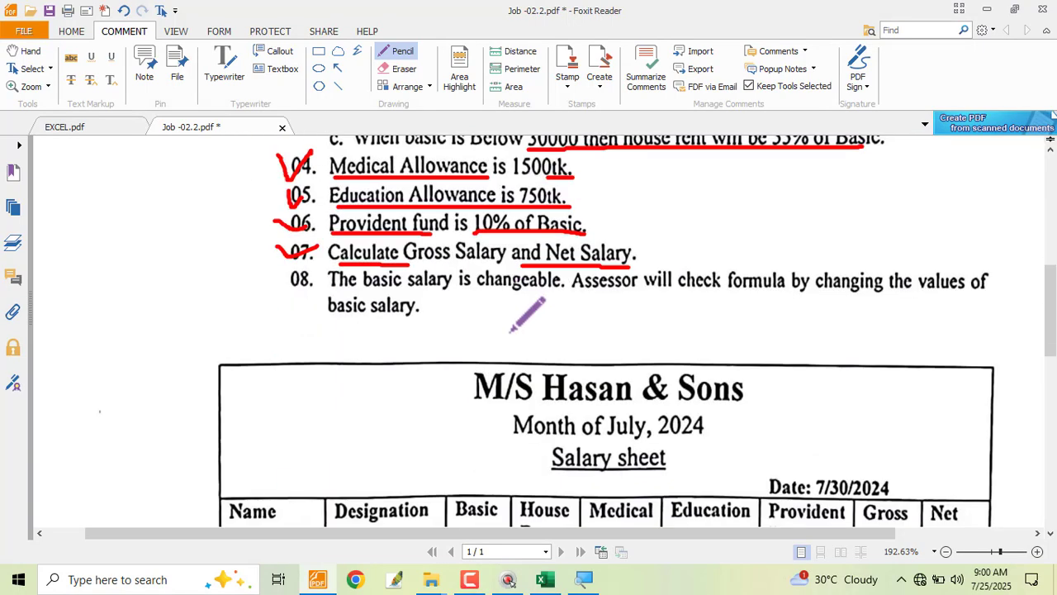
pyautogui.moveTo(299, 284)
pyautogui.mouseDown()
pyautogui.moveTo(321, 272)
pyautogui.moveTo(424, 291)
pyautogui.moveTo(983, 301)
pyautogui.mouseUp()
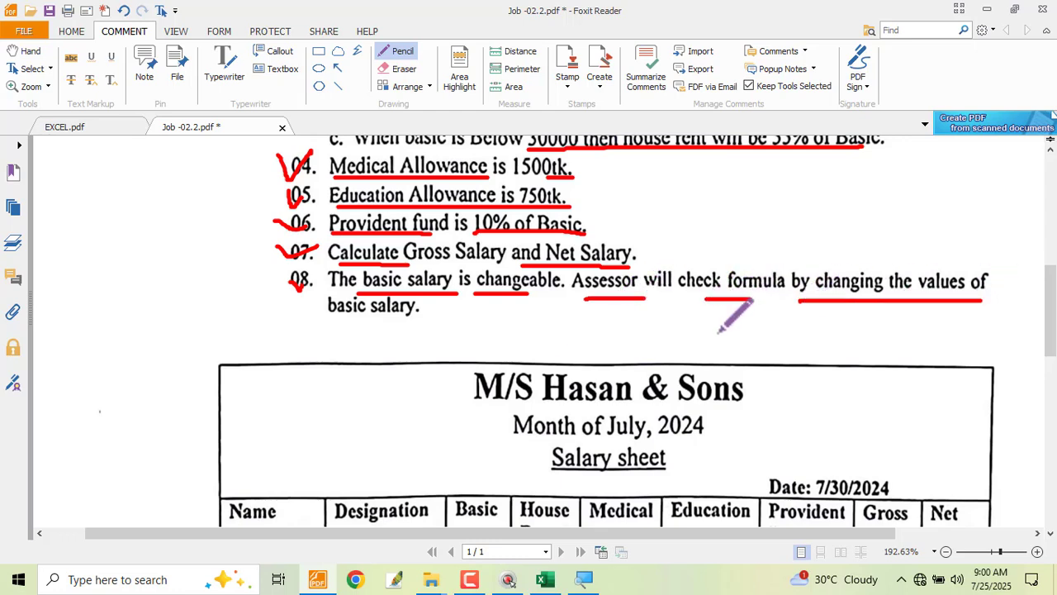
pyautogui.moveTo(319, 325); pyautogui.dragTo(445, 324)
# - Circle the manager's basic salary and outline the remaining cells of that row in pencil on the PDF table, and undo both marks
pyautogui.scroll(-5, 453, 322)
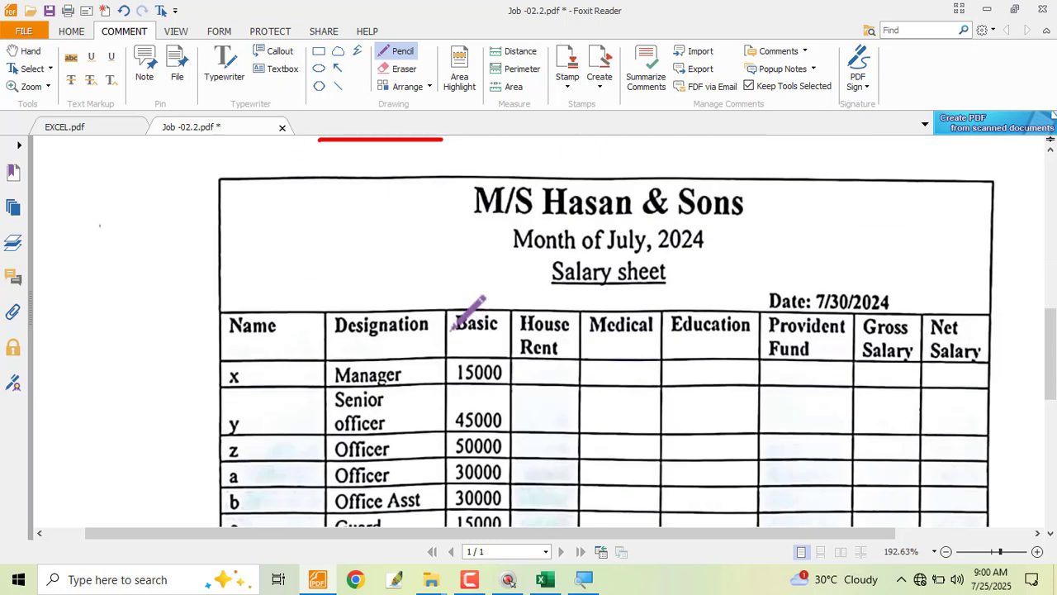
pyautogui.moveTo(498, 219)
pyautogui.mouseDown()
pyautogui.moveTo(456, 215)
pyautogui.moveTo(450, 235)
pyautogui.moveTo(486, 246)
pyautogui.moveTo(519, 224)
pyautogui.moveTo(505, 213)
pyautogui.mouseUp()
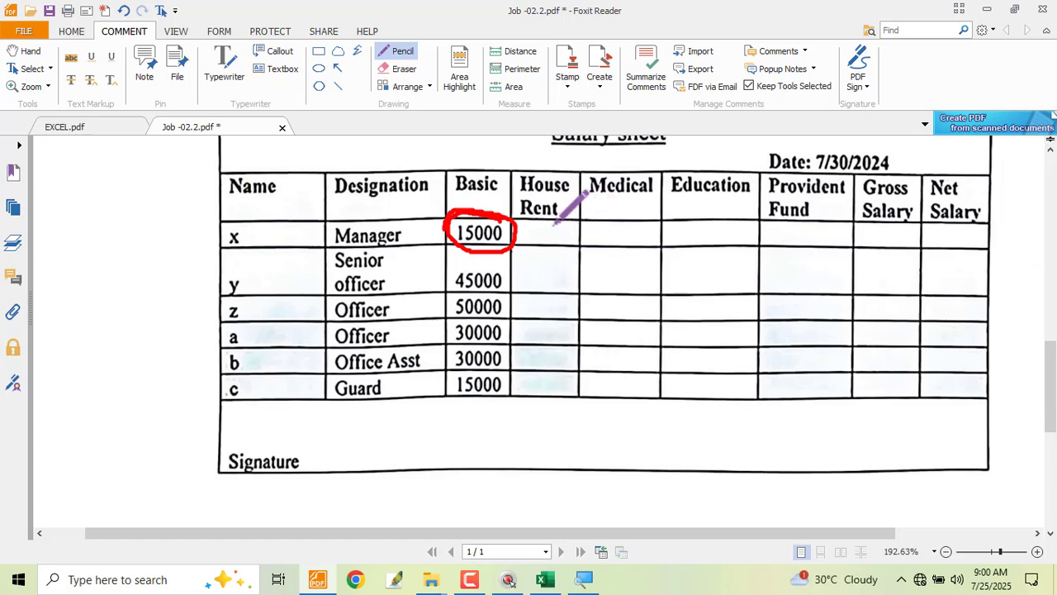
pyautogui.moveTo(552, 221)
pyautogui.mouseDown()
pyautogui.moveTo(552, 245)
pyautogui.moveTo(976, 246)
pyautogui.moveTo(976, 223)
pyautogui.moveTo(552, 218)
pyautogui.mouseUp()
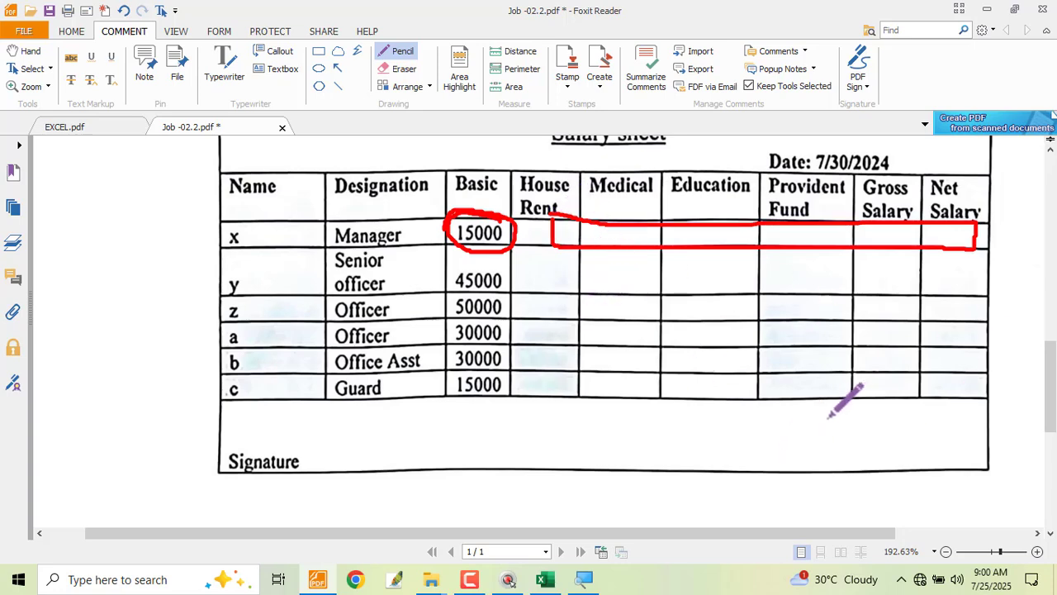
pyautogui.hotkey('ctrl', 'z')
pyautogui.hotkey('ctrl', 'z')
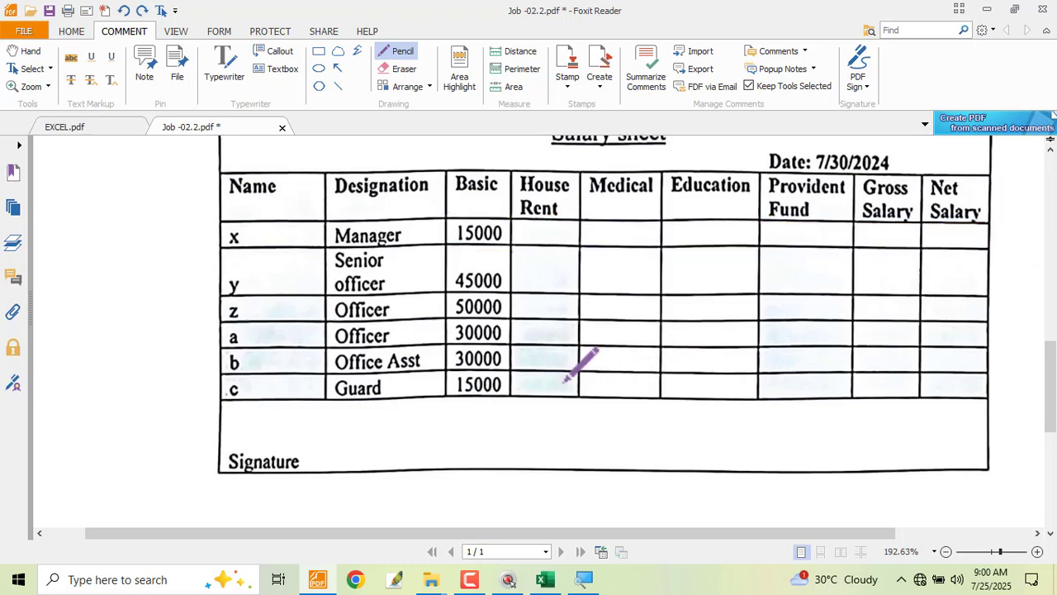
pyautogui.scroll(-2, 555, 369)
pyautogui.scroll(3, 555, 368)
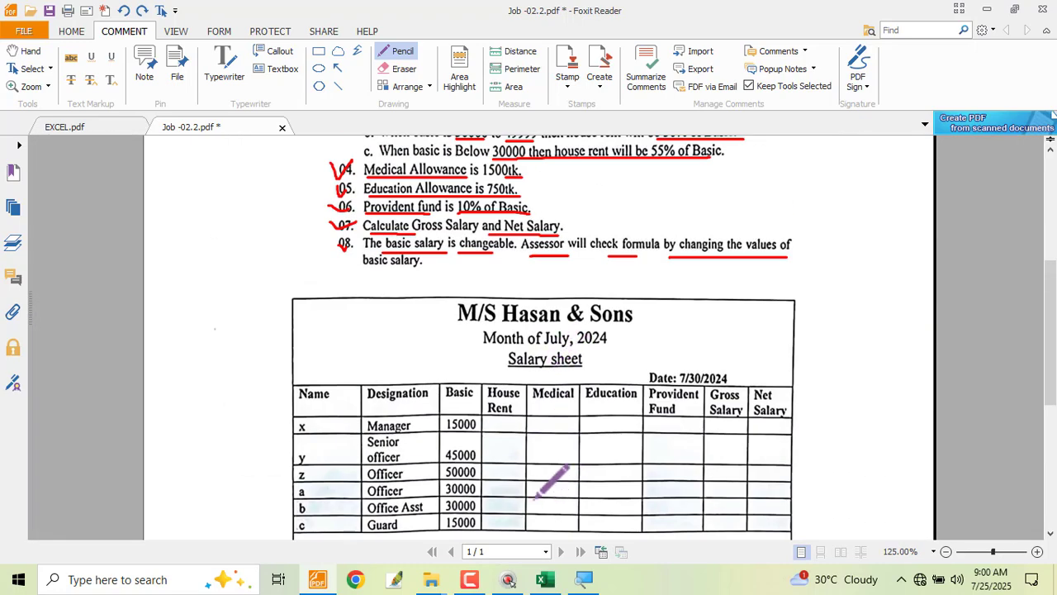
# - Switch to Excel, outline C3 and draw curves from Basic to Provident Fund and on to Net Salary as screen annotations, and close the annotation
pyautogui.click(546, 579)
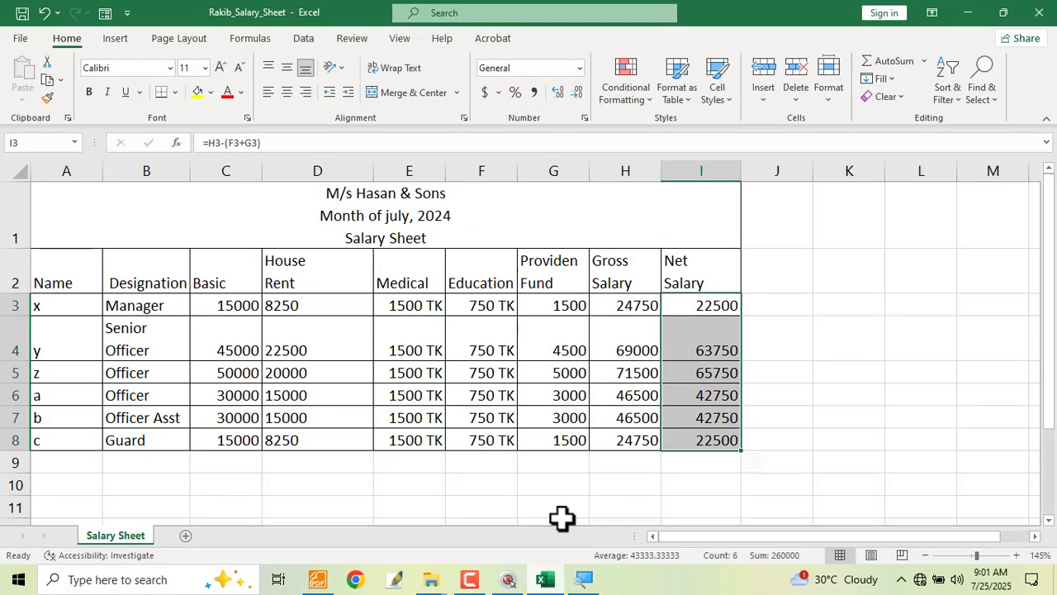
pyautogui.click(573, 487)
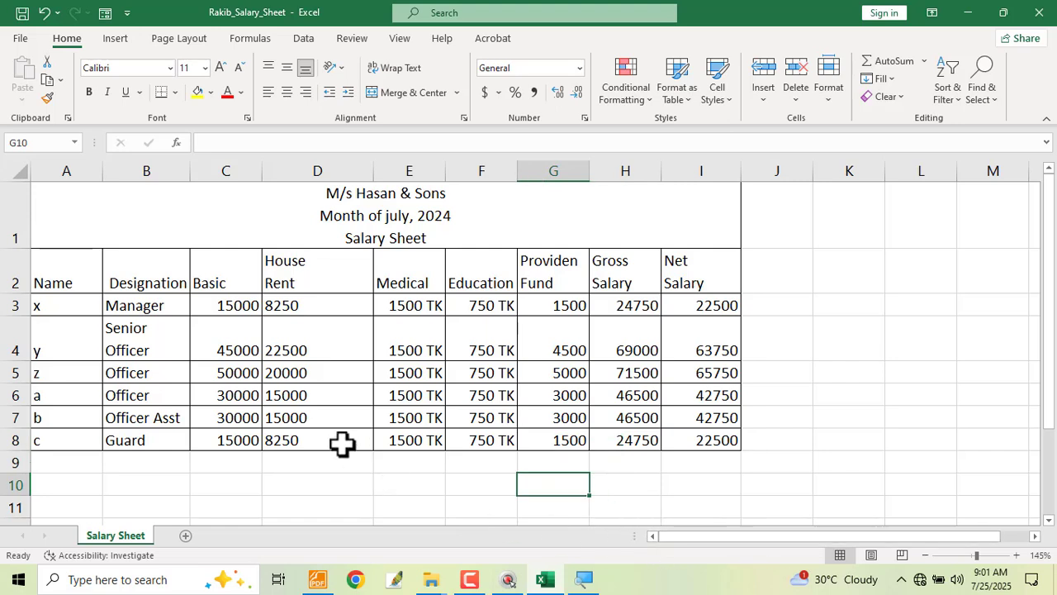
pyautogui.hotkey('ctrl', 'shift', 'd')
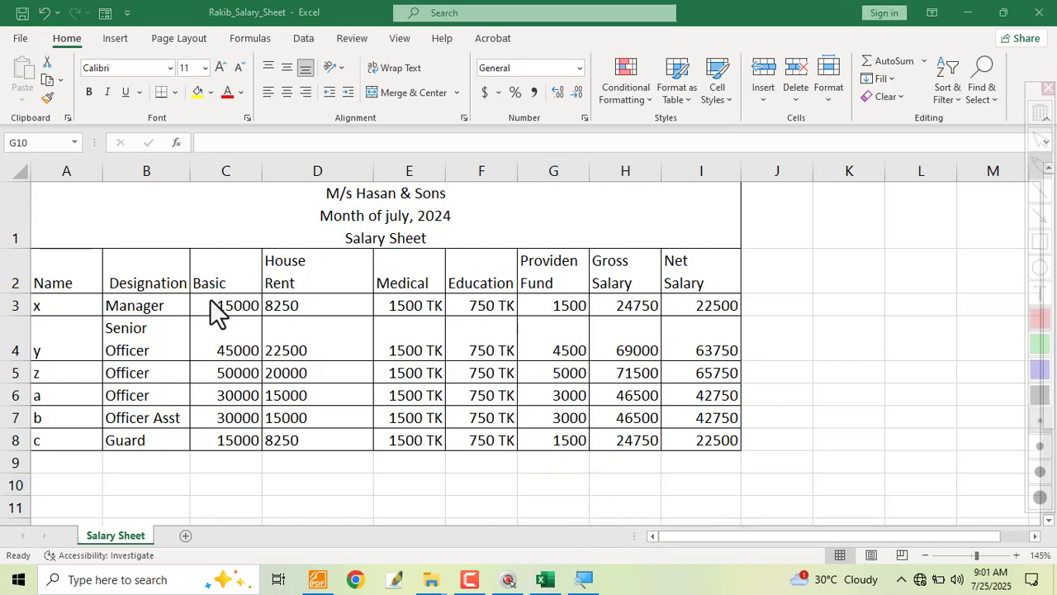
pyautogui.moveTo(198, 285)
pyautogui.mouseDown()
pyautogui.moveTo(260, 320)
pyautogui.moveTo(240, 296)
pyautogui.moveTo(543, 266)
pyautogui.moveTo(555, 221)
pyautogui.moveTo(700, 292)
pyautogui.mouseUp()
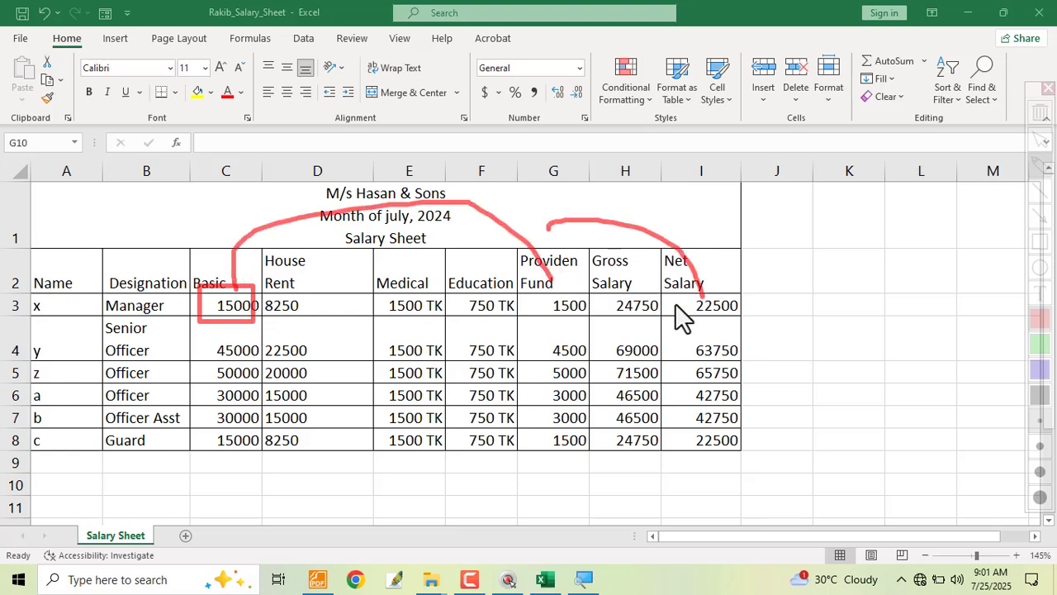
pyautogui.hotkey('ctrl', 'shift', 'd')
# - Set the manager's Basic salary in C3 to 30000 to test the formulas
pyautogui.click(234, 307)
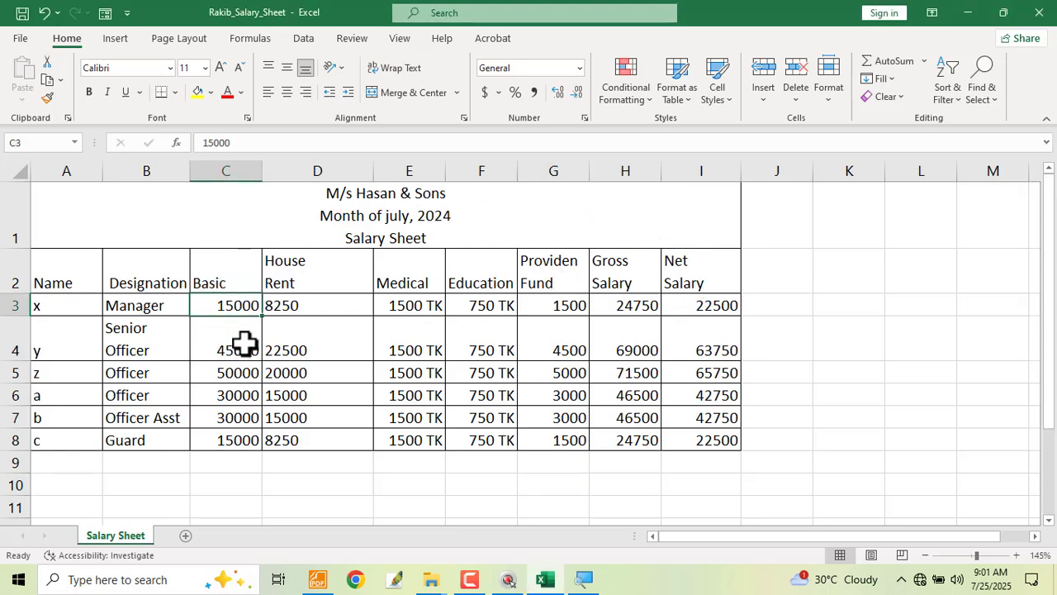
pyautogui.doubleClick(210, 304)
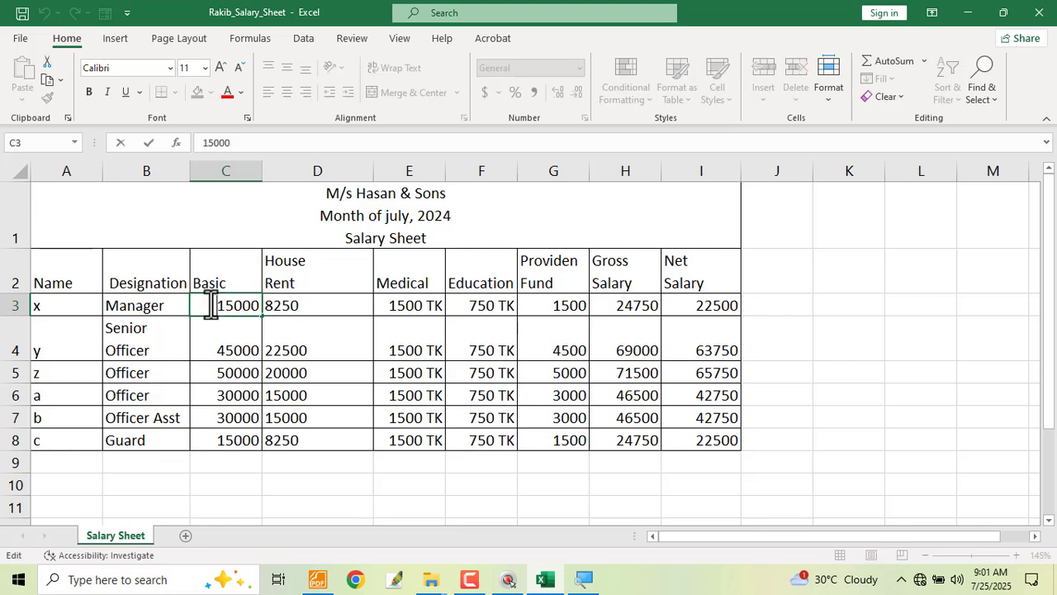
pyautogui.moveTo(210, 304); pyautogui.dragTo(256, 306)
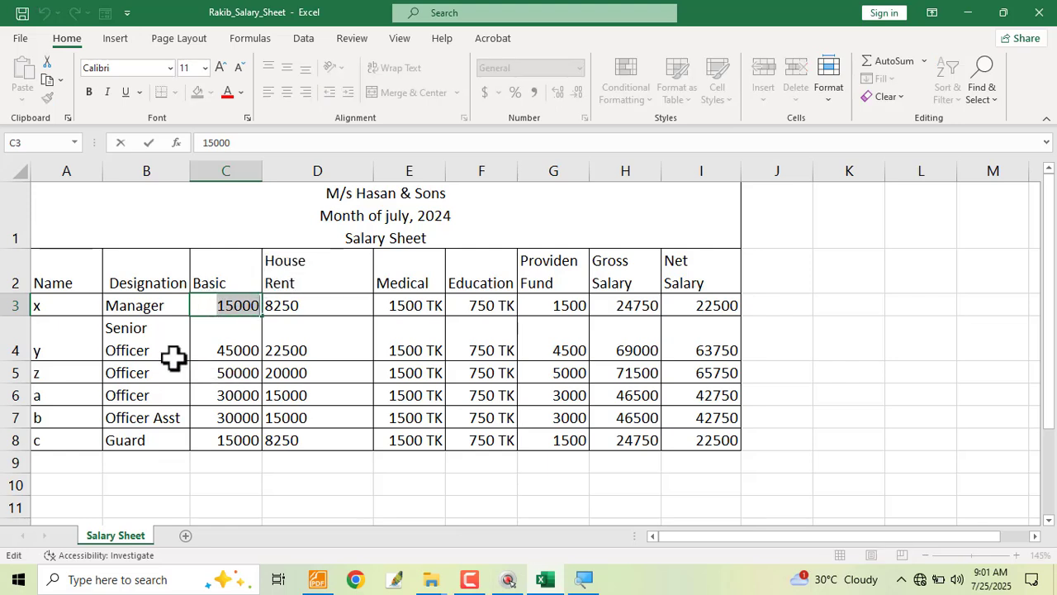
pyautogui.write('30000')
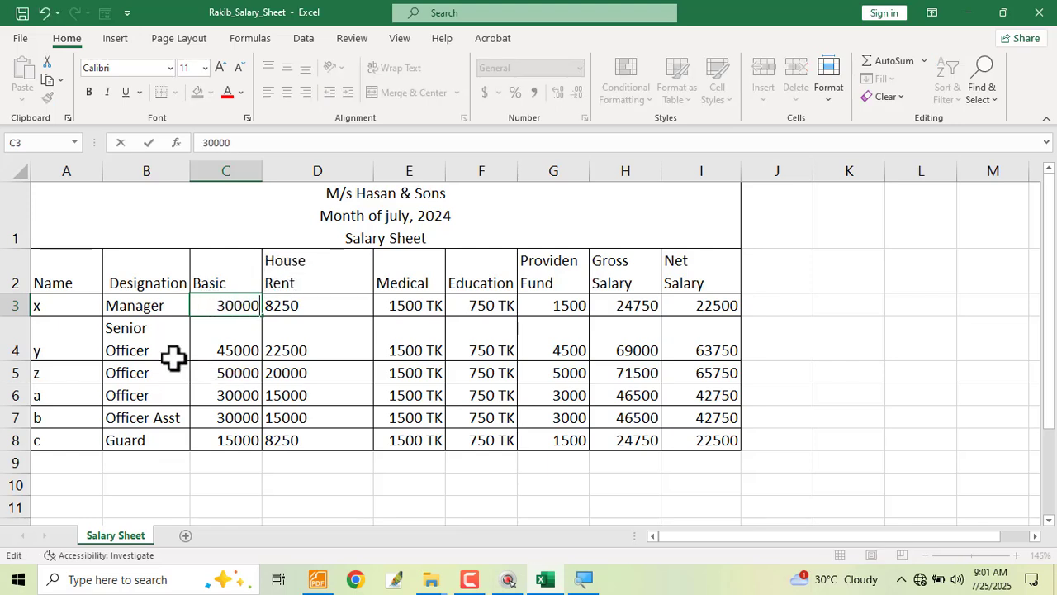
pyautogui.press('Return')
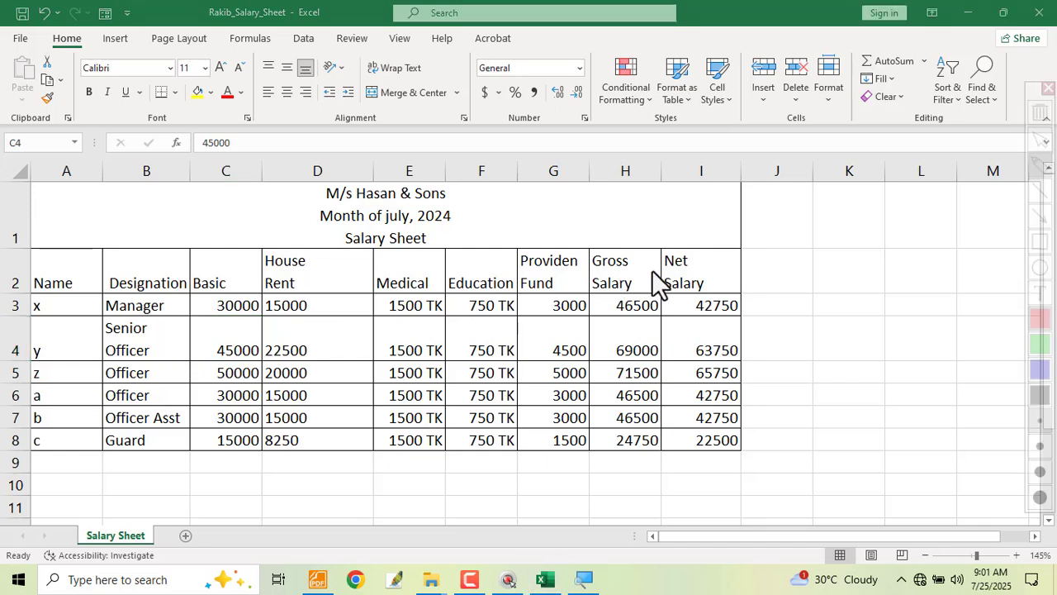
# - Outline the Provident Fund, Gross Salary and Net Salary values in G3:I3 with a screen annotation, close the annotation, and select K8
pyautogui.moveTo(515, 277); pyautogui.dragTo(756, 322)
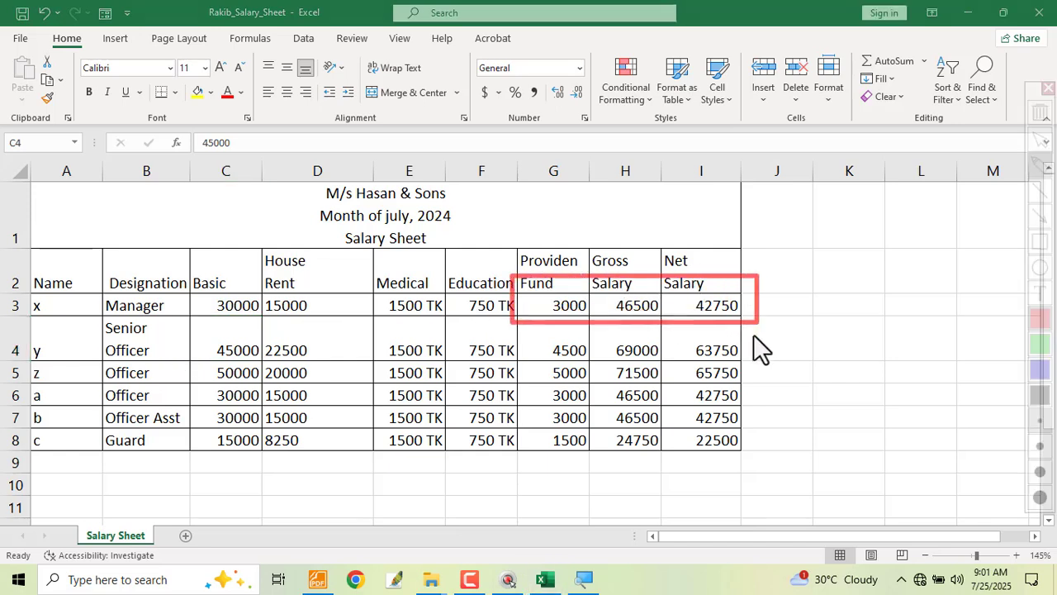
pyautogui.press('Escape')
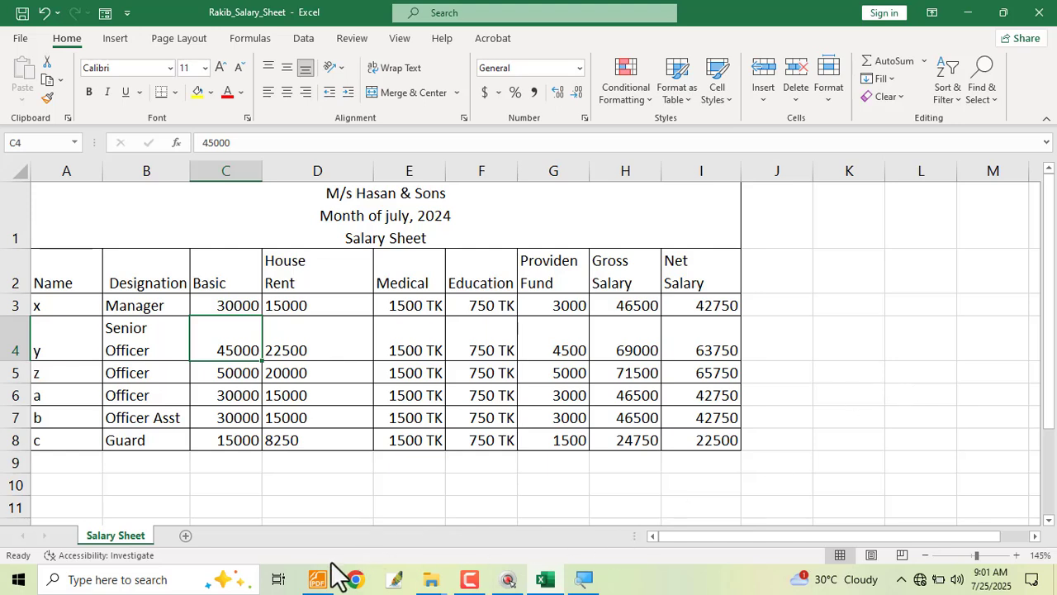
pyautogui.click(820, 447)
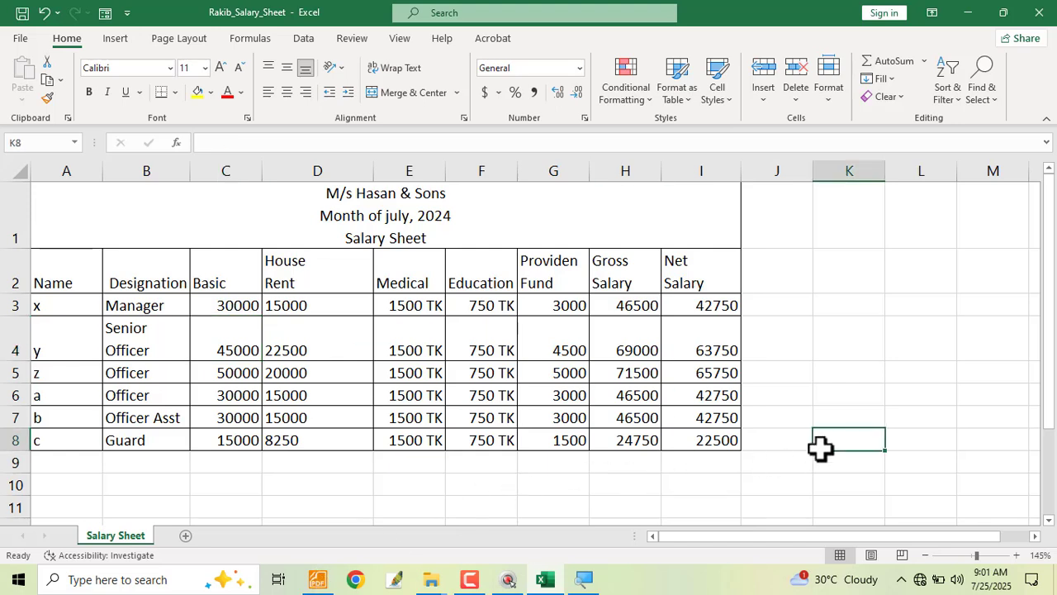